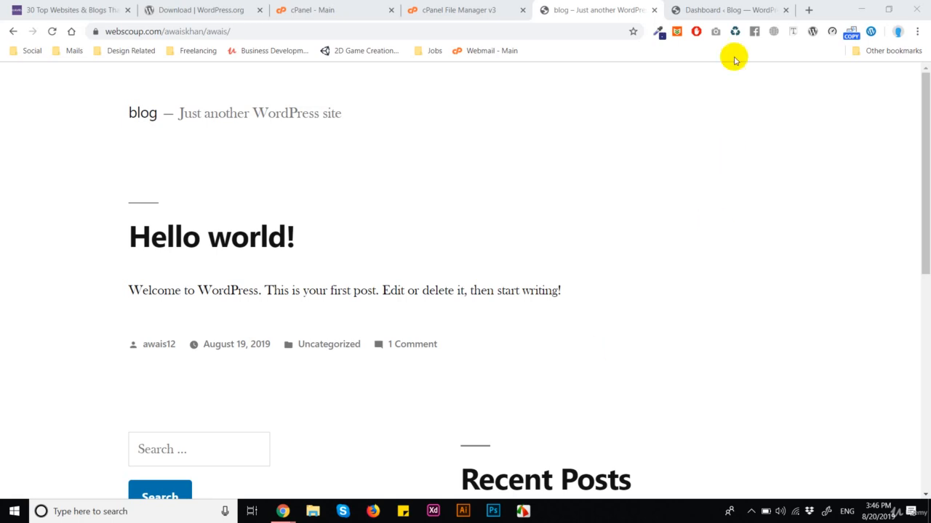
From the techrillion WordPress admin dashboard, open the live site in a new browser tab, view it and return to the dashboard.
left_click(717, 10)
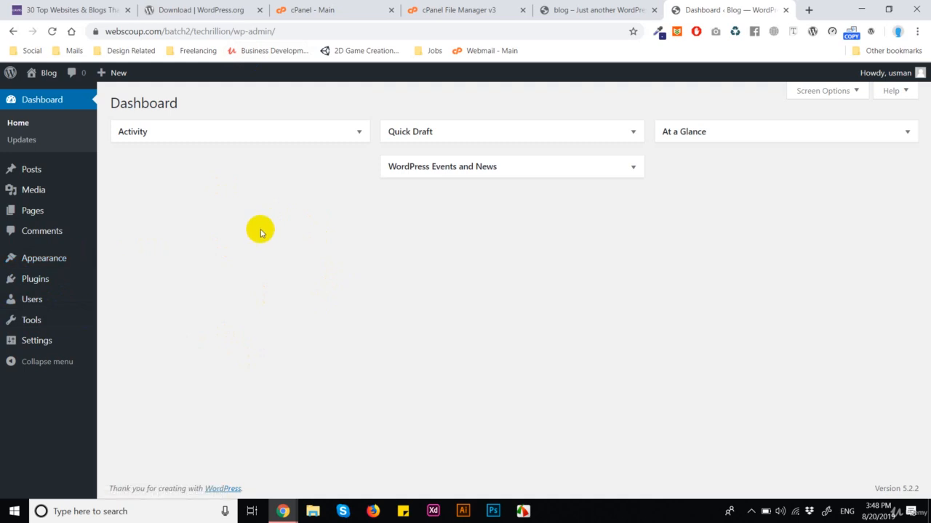
mouse_move(17, 254)
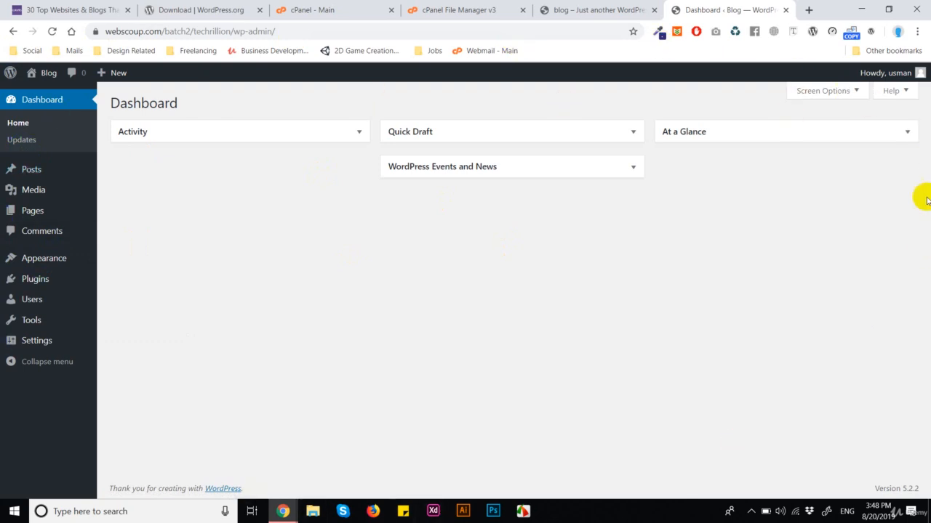
mouse_move(11, 73)
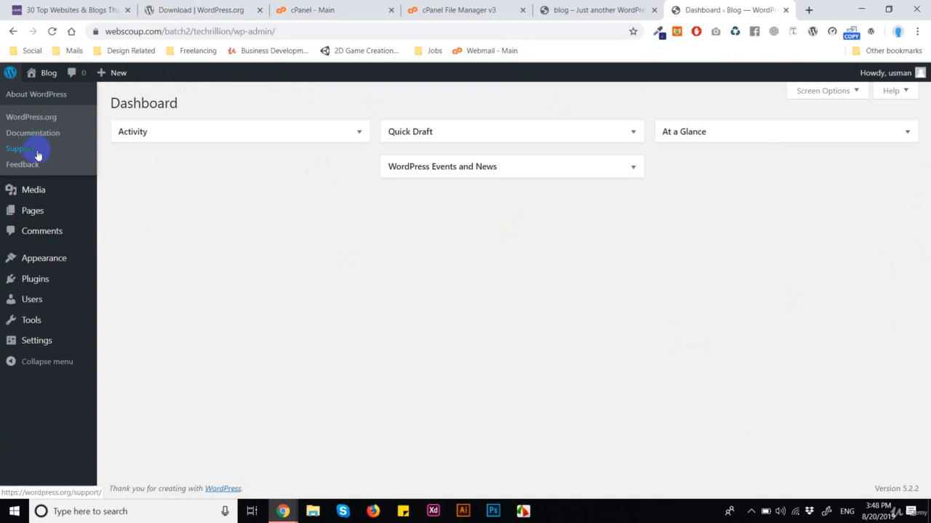
mouse_move(39, 86)
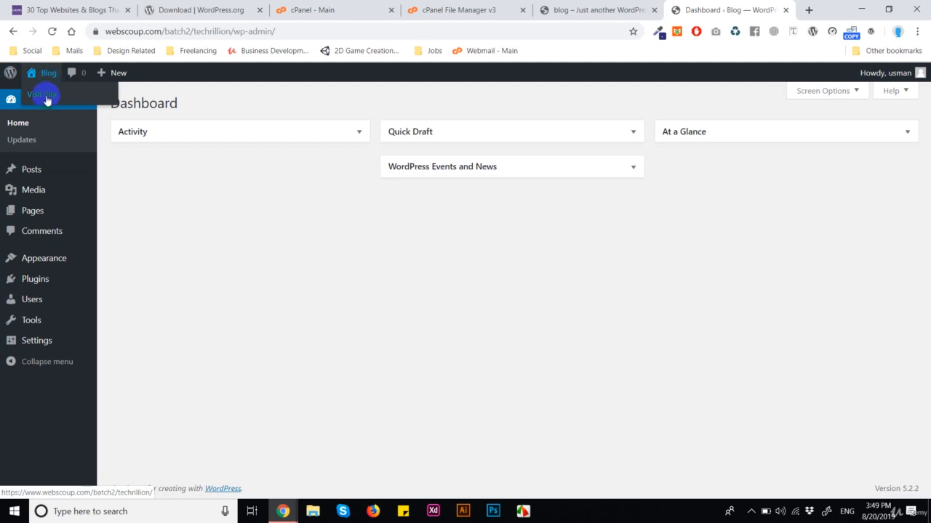
right_click(44, 95)
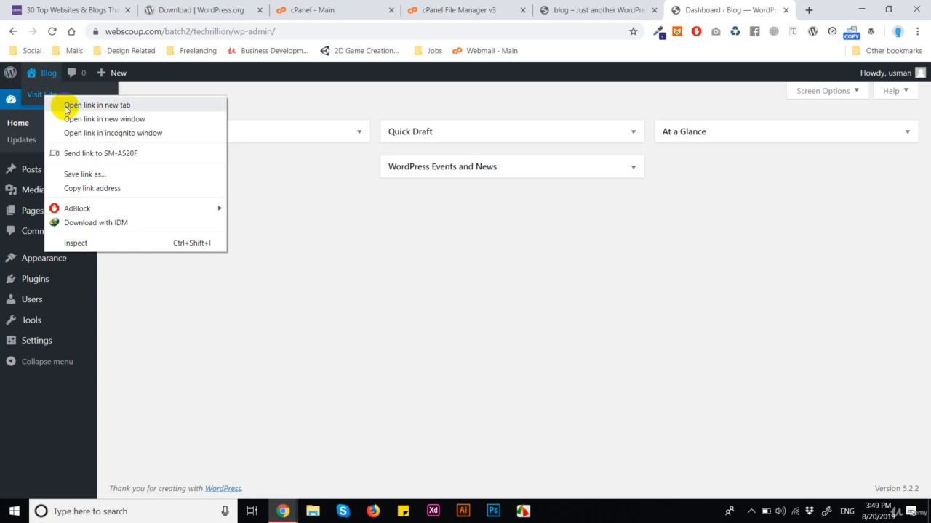
left_click(65, 107)
left_click(716, 13)
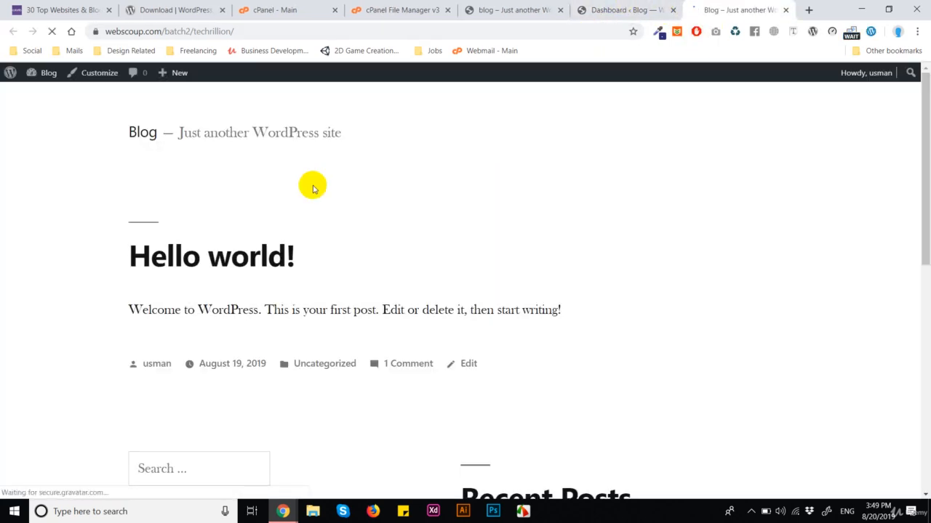
left_click(634, 9)
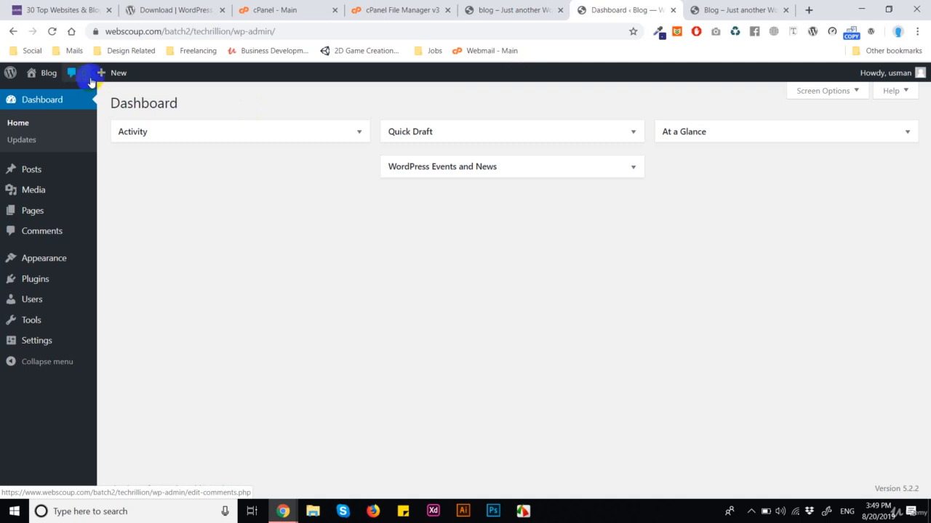
mouse_move(112, 78)
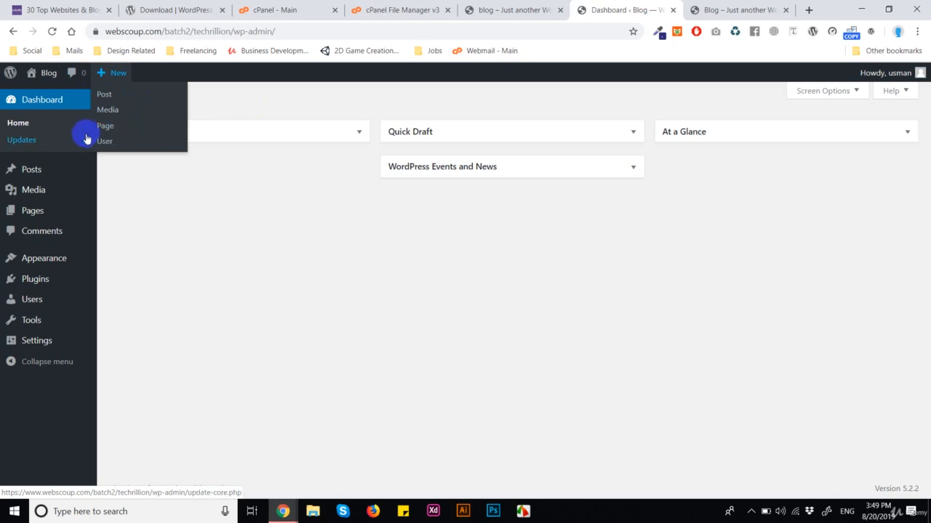
left_click(125, 72)
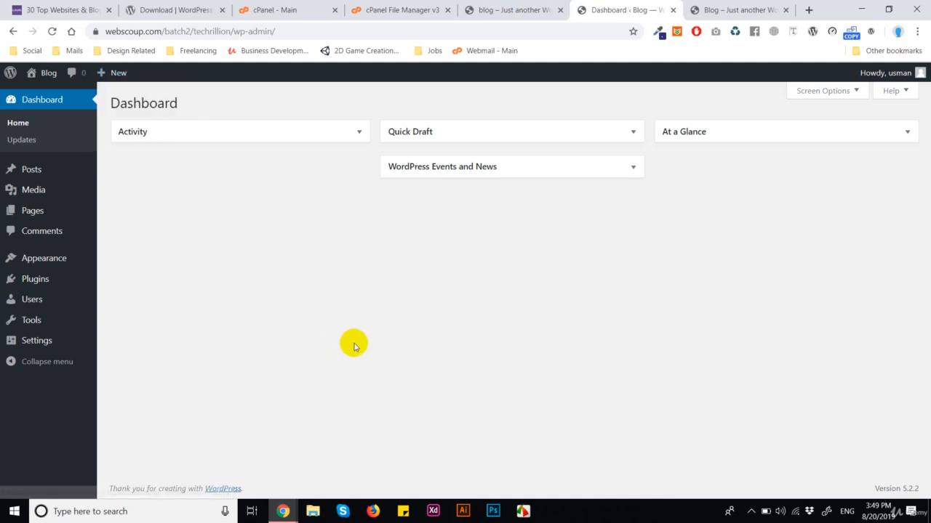
mouse_move(889, 75)
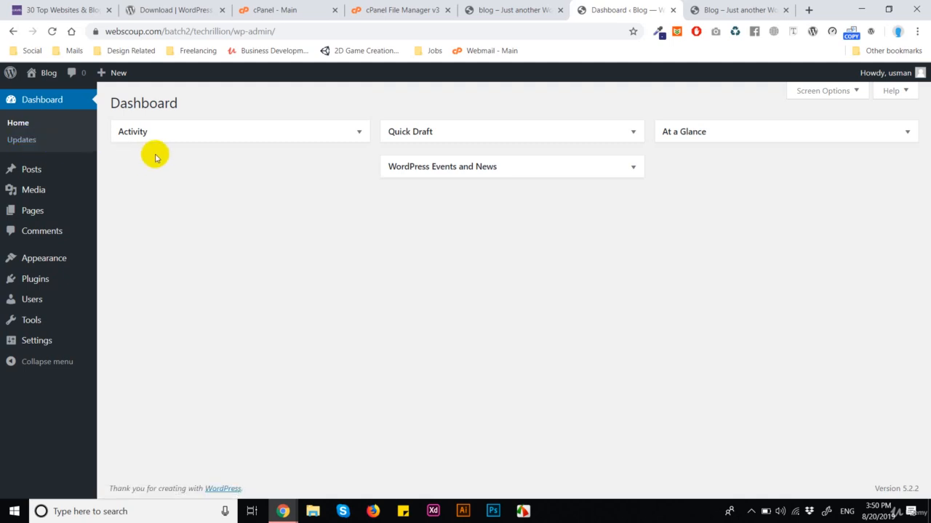
left_click(65, 171)
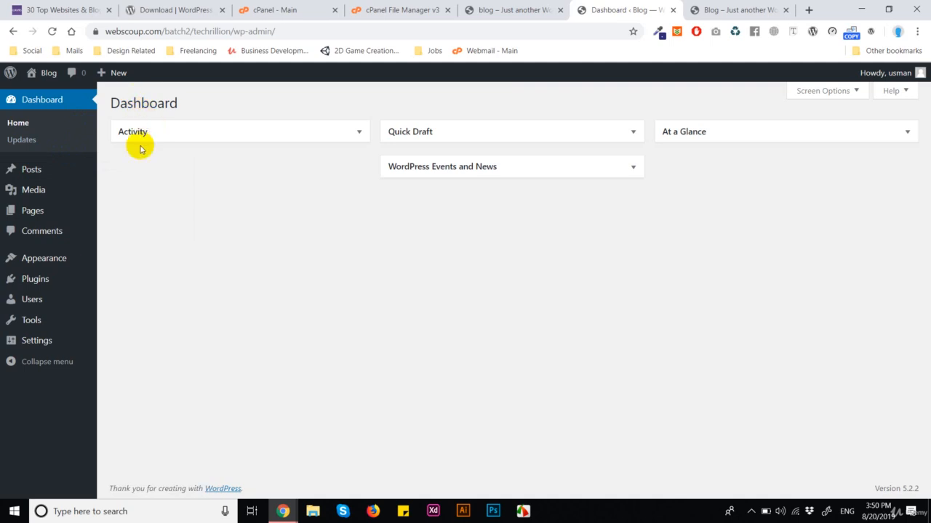
mouse_move(55, 190)
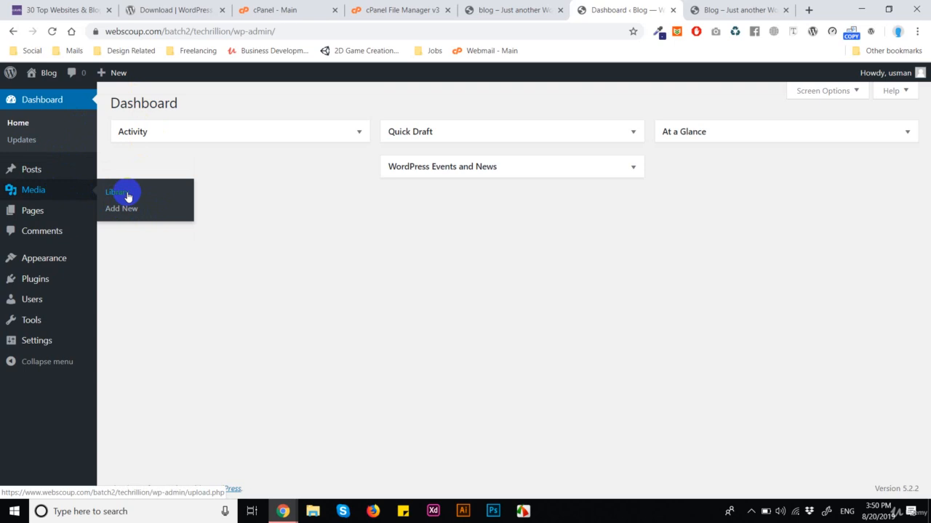
Open the list of all pages in a new browser tab while keeping the dashboard in view.
mouse_move(65, 211)
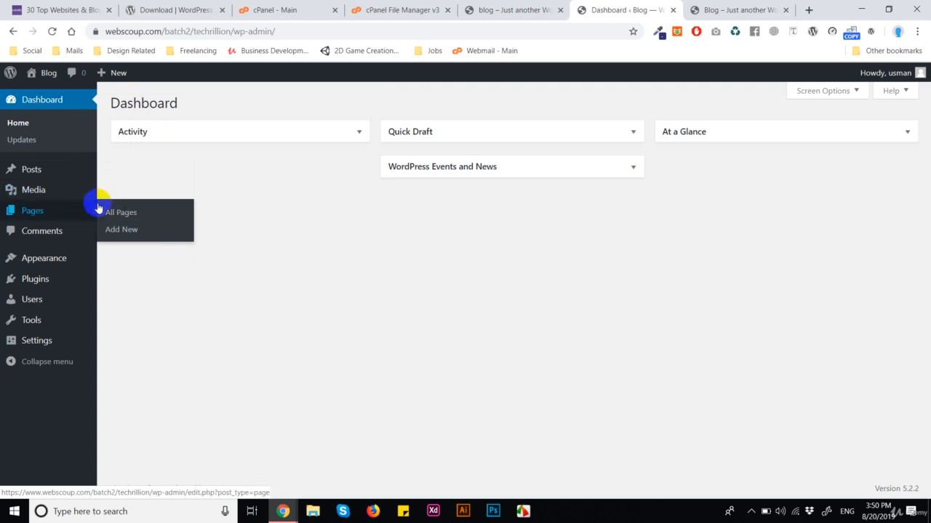
right_click(132, 221)
left_click(156, 222)
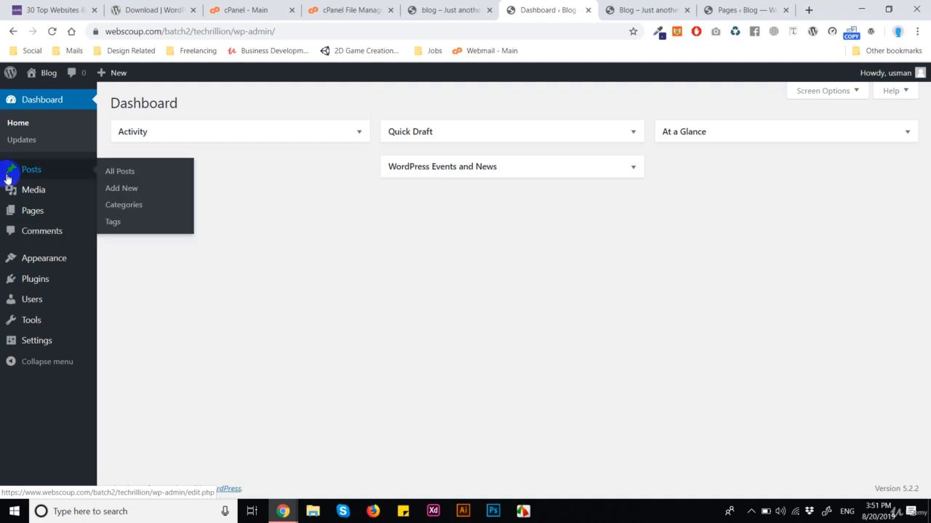
Open the list of installed plugins in a new browser tab, keeping the dashboard in view.
mouse_move(47, 258)
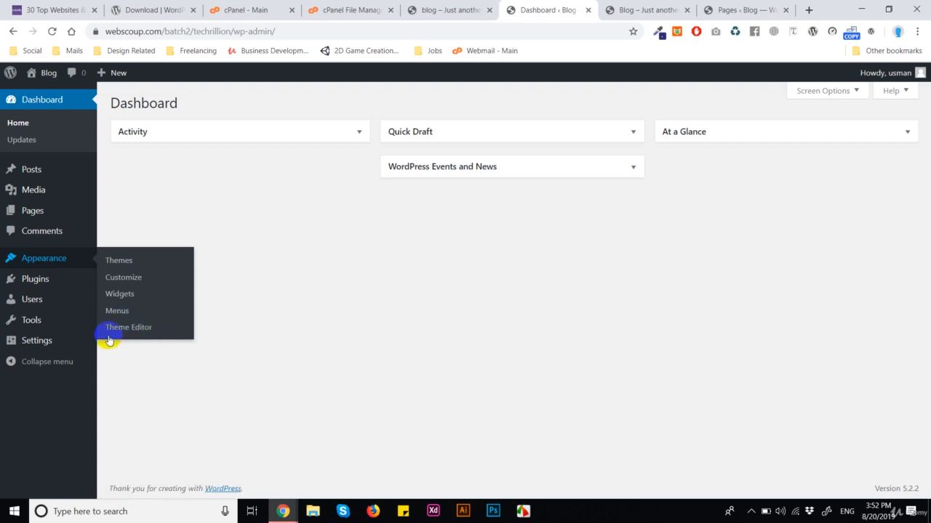
mouse_move(71, 289)
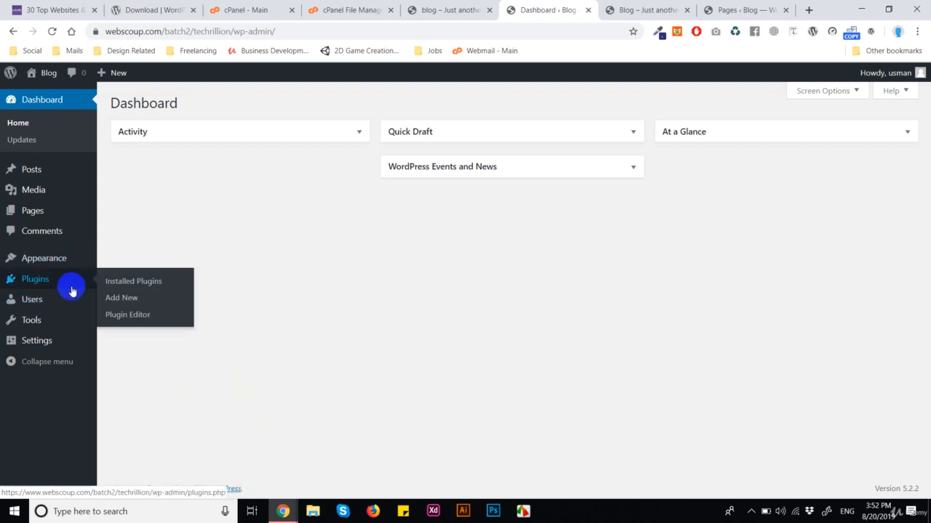
right_click(139, 288)
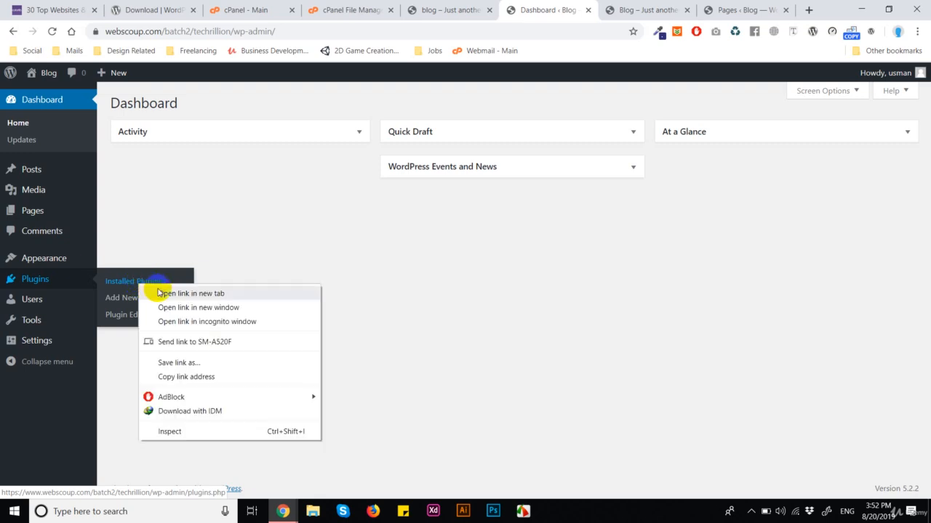
left_click(157, 294)
Collapse the dashboard's admin navigation menu to icons and expand it again.
mouse_move(36, 301)
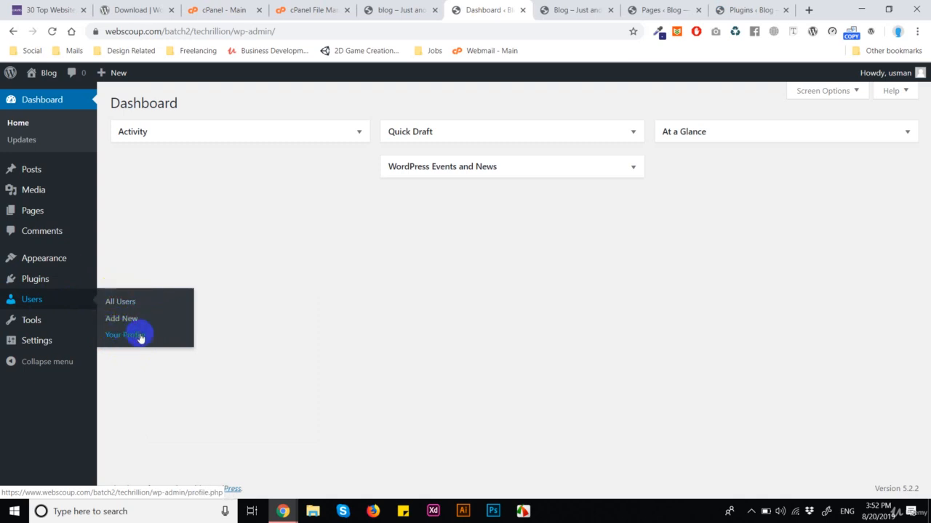
mouse_move(62, 322)
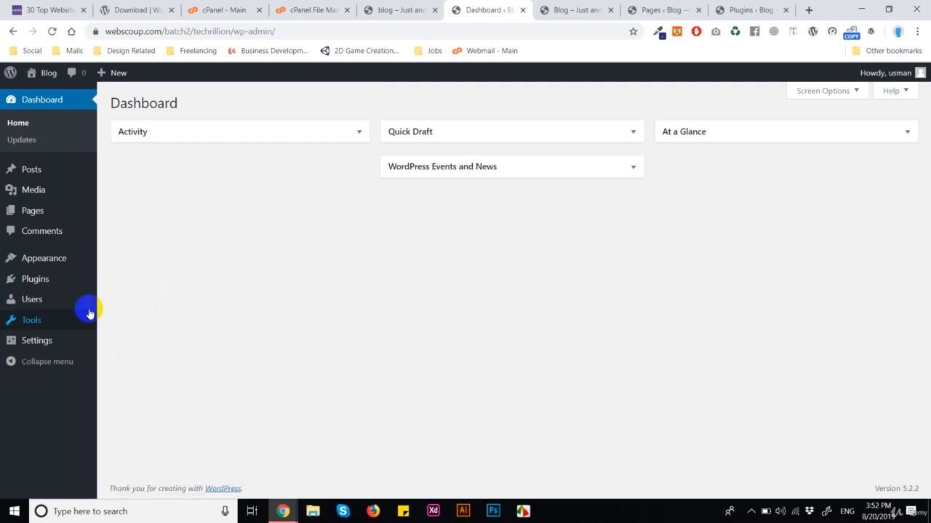
left_click(157, 407)
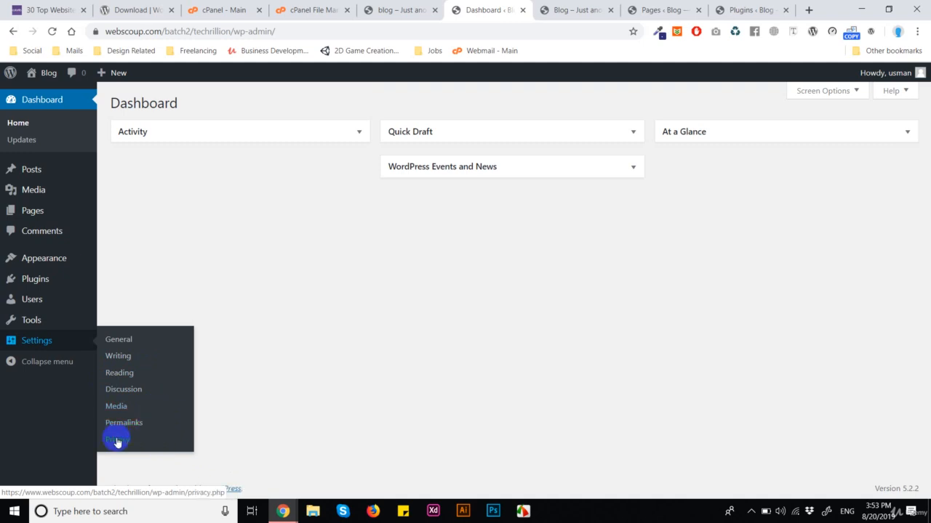
left_click(11, 364)
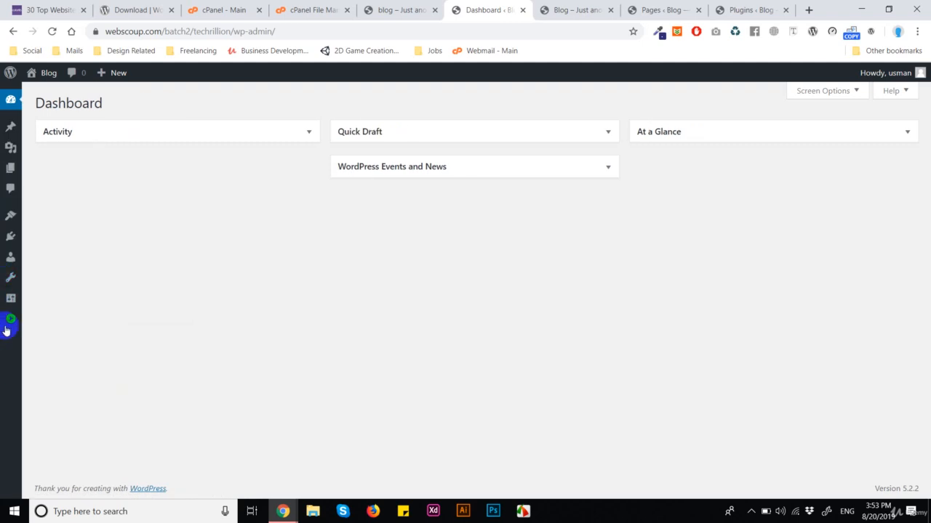
left_click(7, 327)
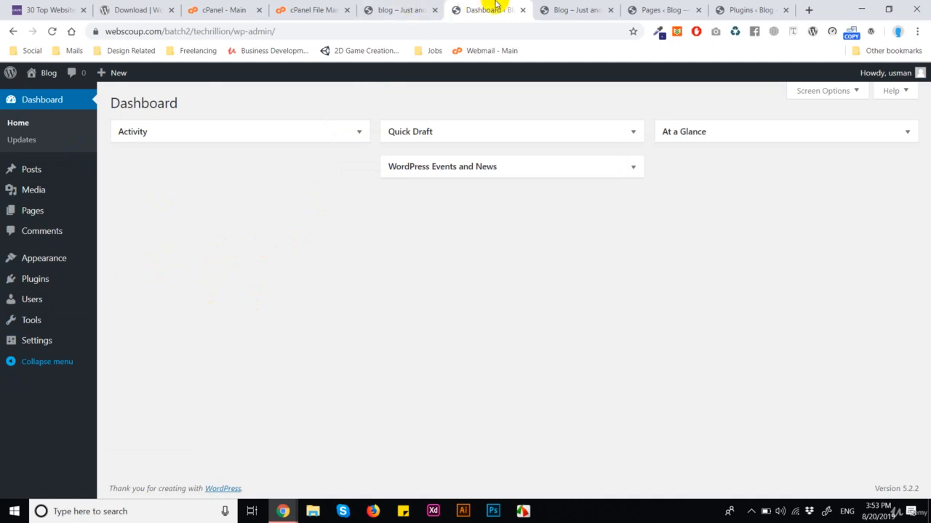
Compare the live site with the admin dashboard, and close the live site's browser tab.
left_click(557, 9)
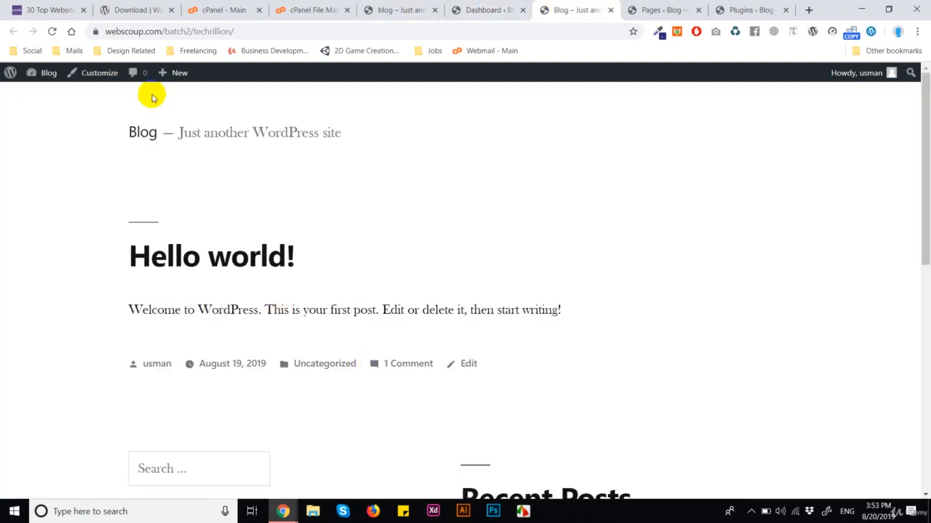
left_click(508, 10)
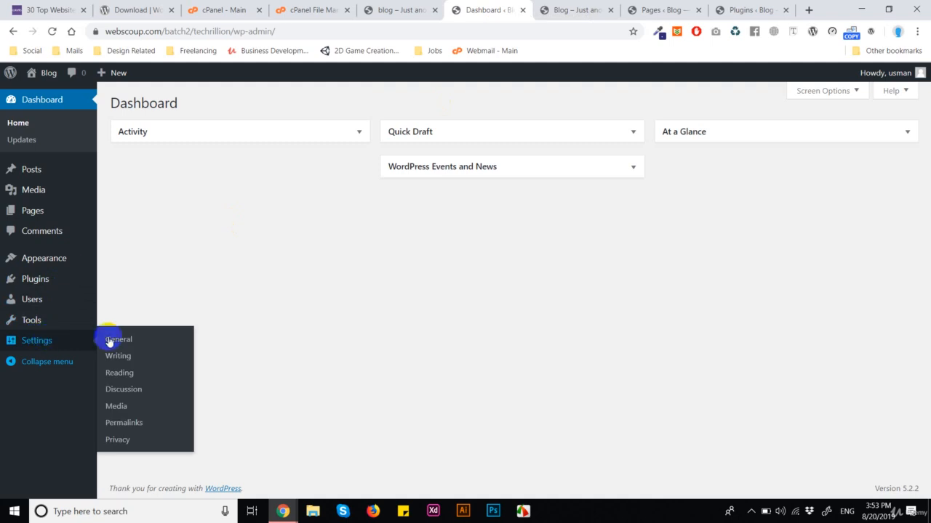
left_click(557, 10)
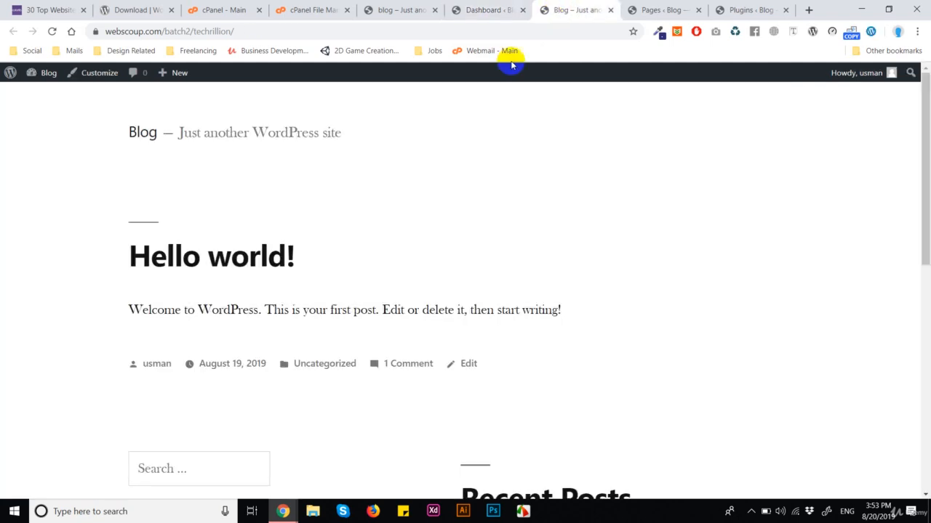
left_click(612, 10)
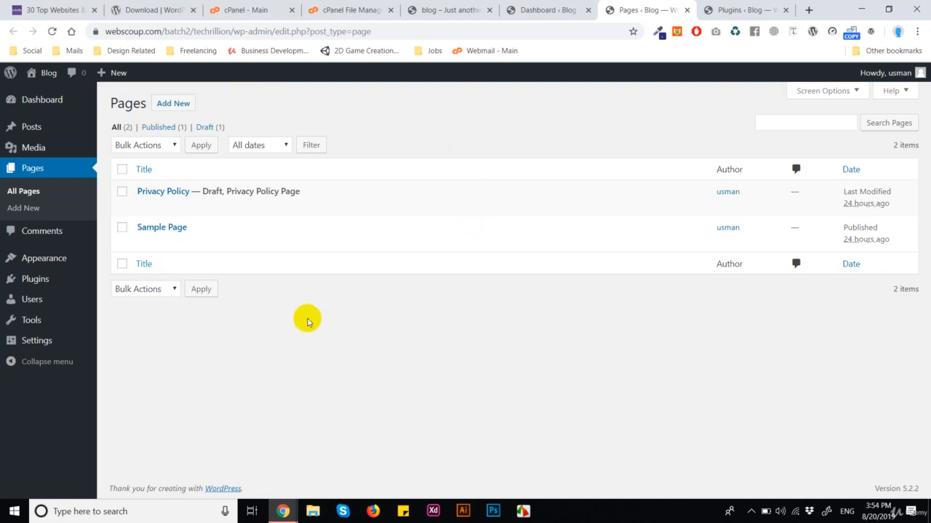
Check the available actions for the Privacy Policy and Sample Page entries, and close the Pages browser tab.
mouse_move(364, 195)
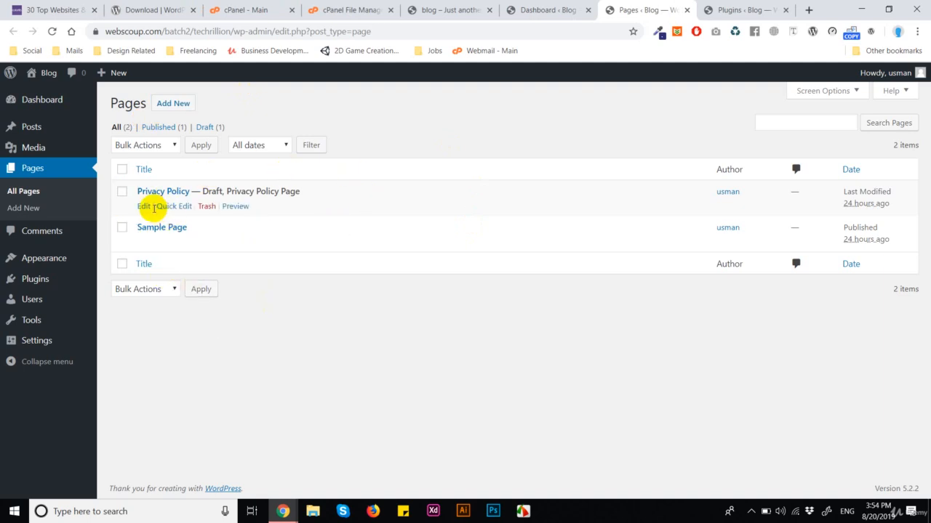
mouse_move(133, 240)
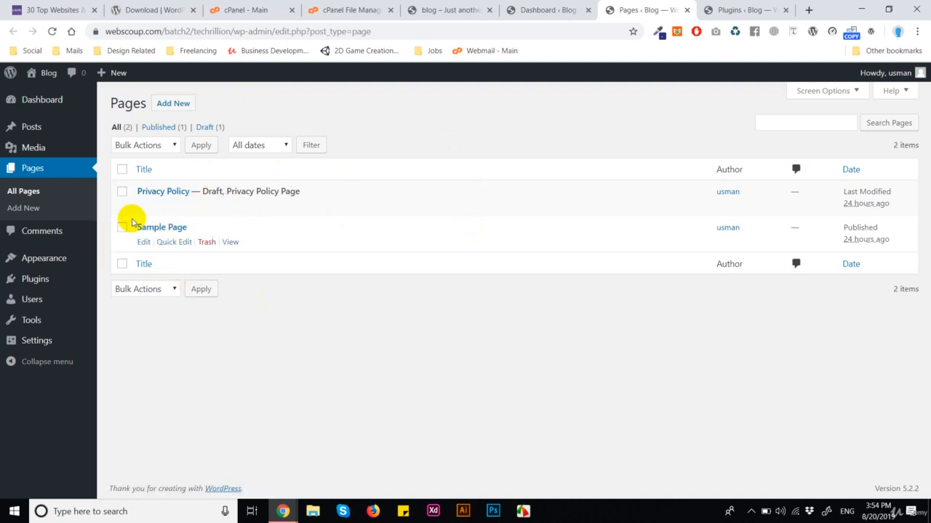
left_click(686, 10)
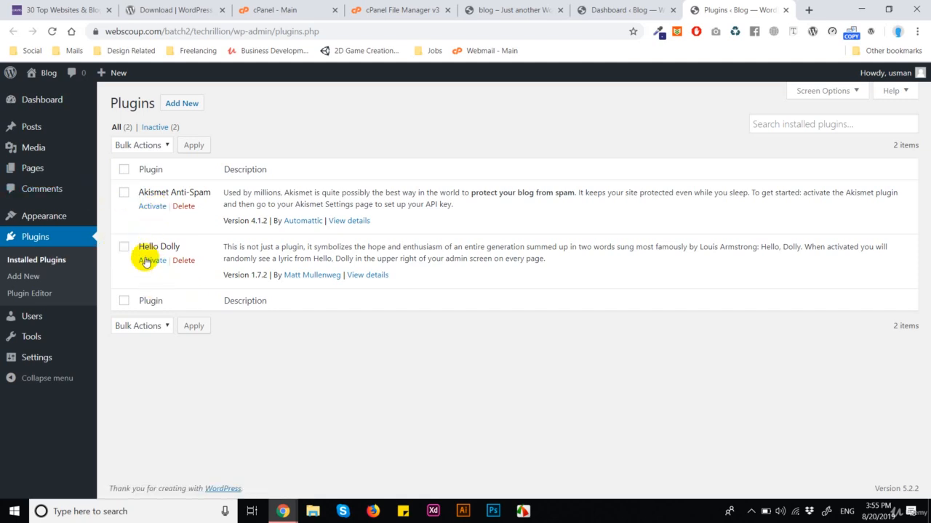
Open the site's installed themes from the Plugins admin page.
left_click(73, 219)
mouse_move(73, 220)
left_click(117, 218)
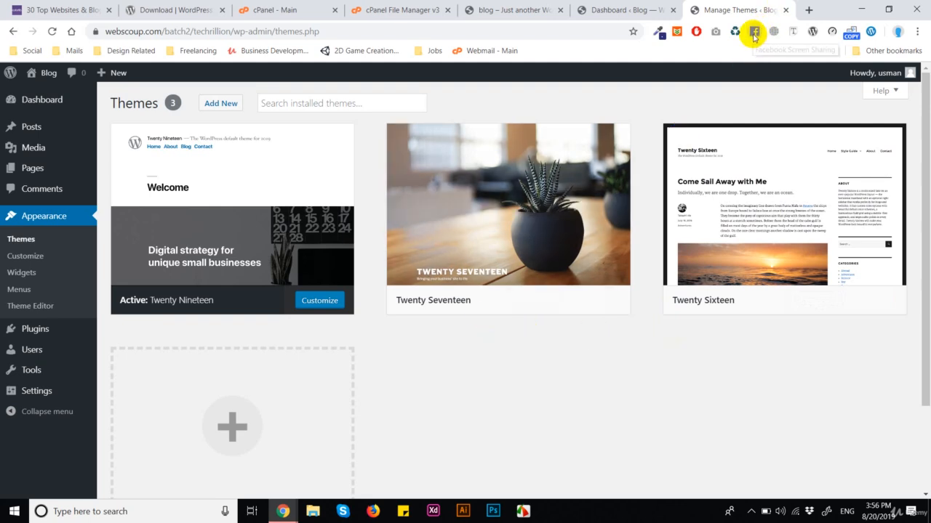
In a new browser tab, find the envato.com website by searching Google for envato, and display its list of services.
left_click(808, 9)
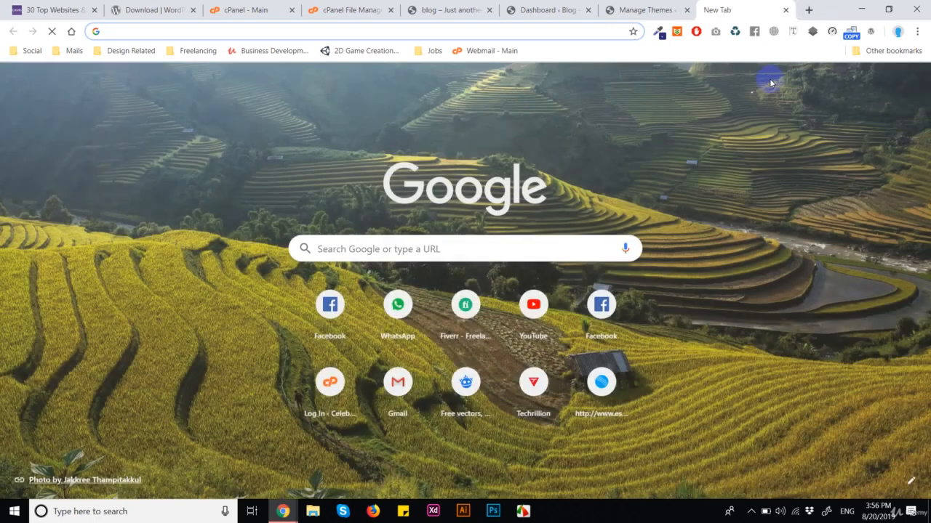
type("en")
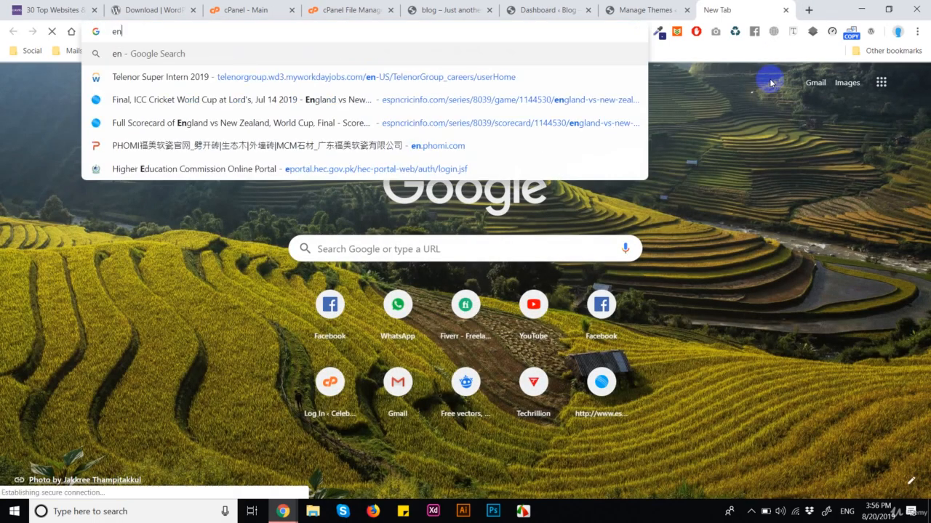
type("vato")
key("Return")
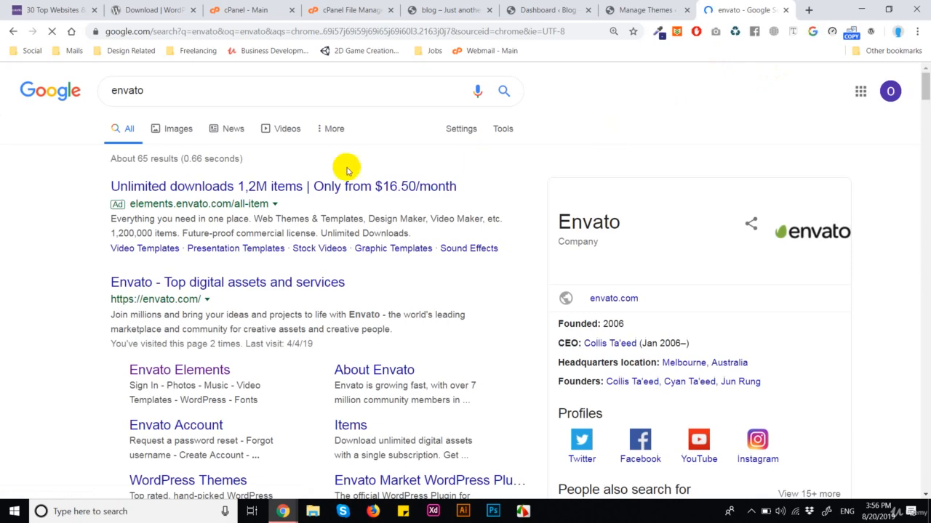
left_click(187, 279)
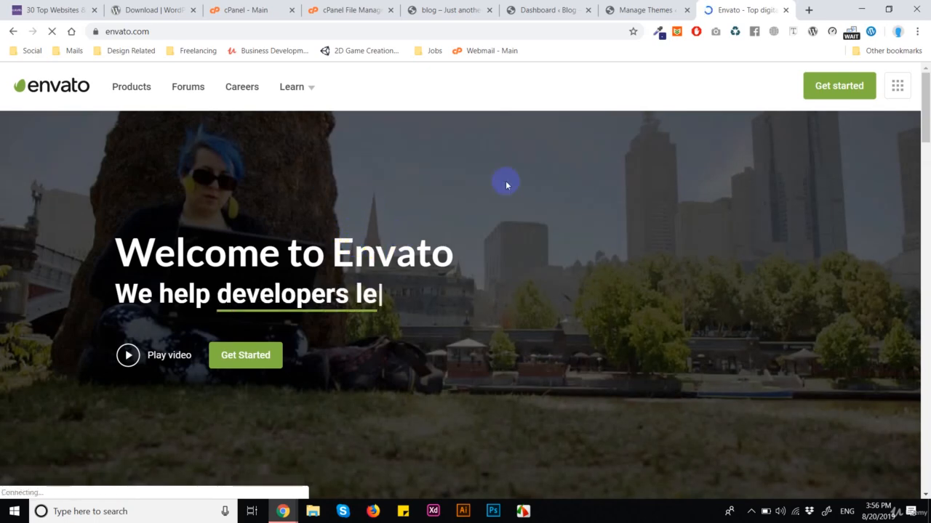
left_click(901, 86)
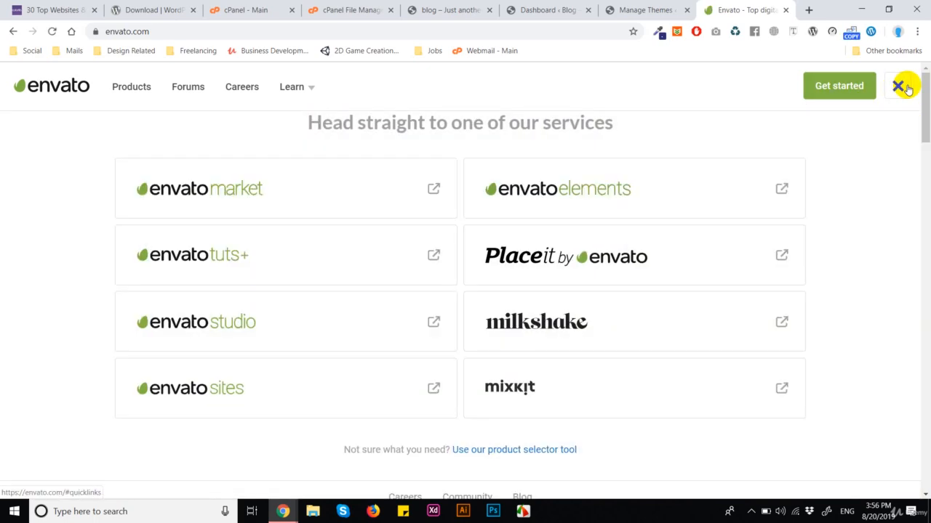
Open Envato Market from the services list and examine its theme and template categories, including HTML, eCommerce and WordPress.
left_click(256, 198)
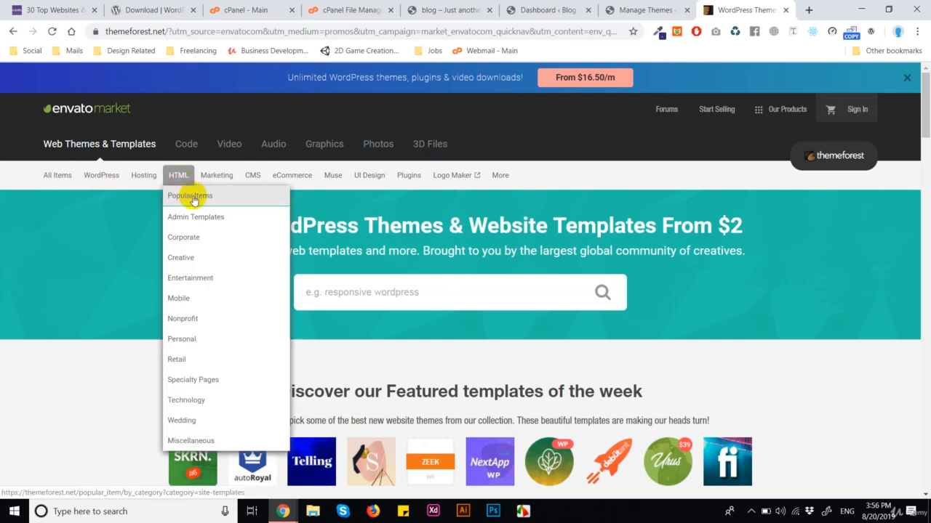
mouse_move(227, 185)
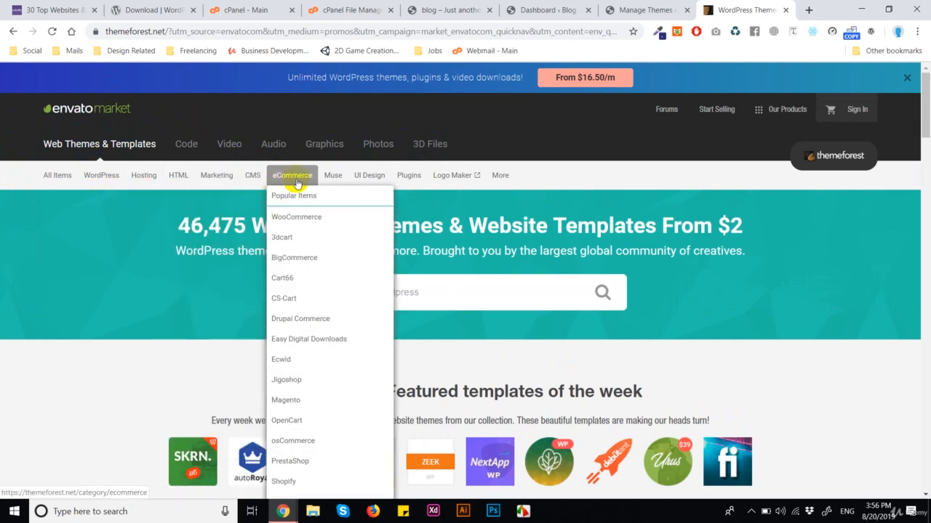
mouse_move(319, 181)
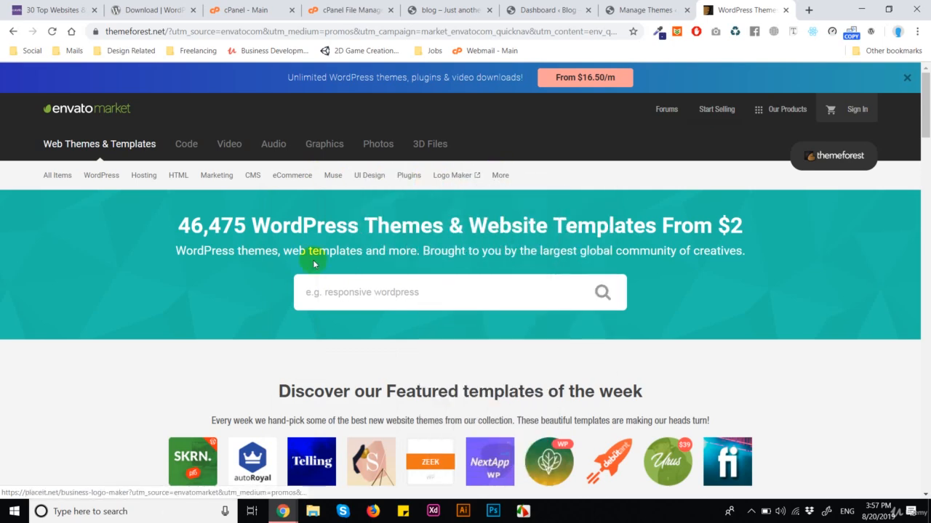
mouse_move(95, 182)
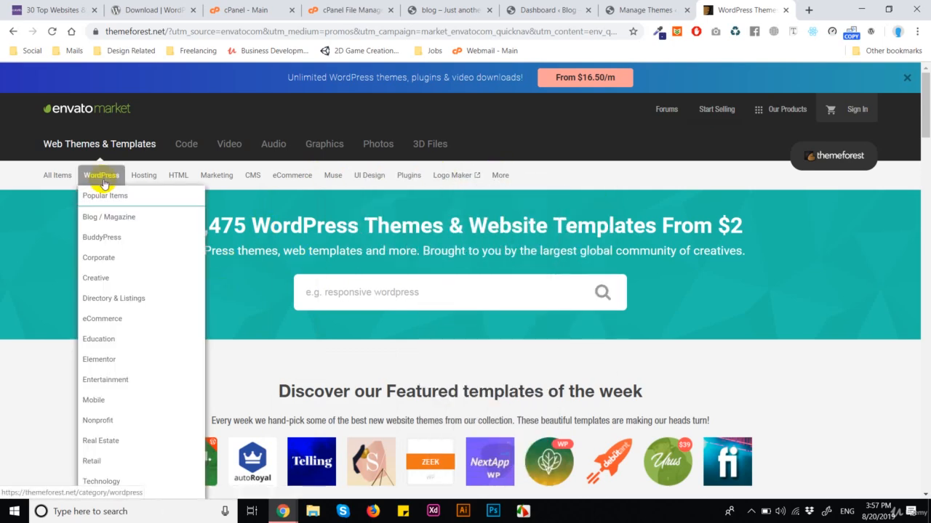
scroll(115, 211, "down", 1)
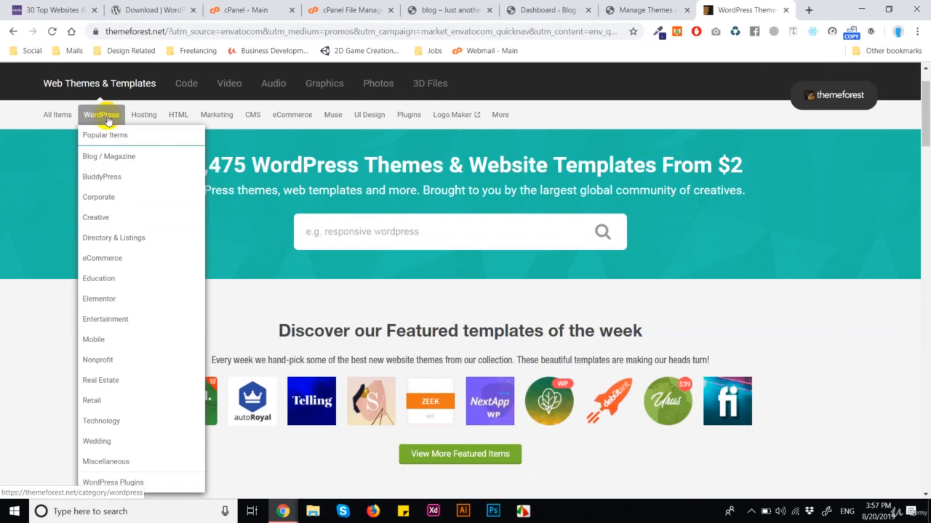
scroll(137, 349, "down", 1)
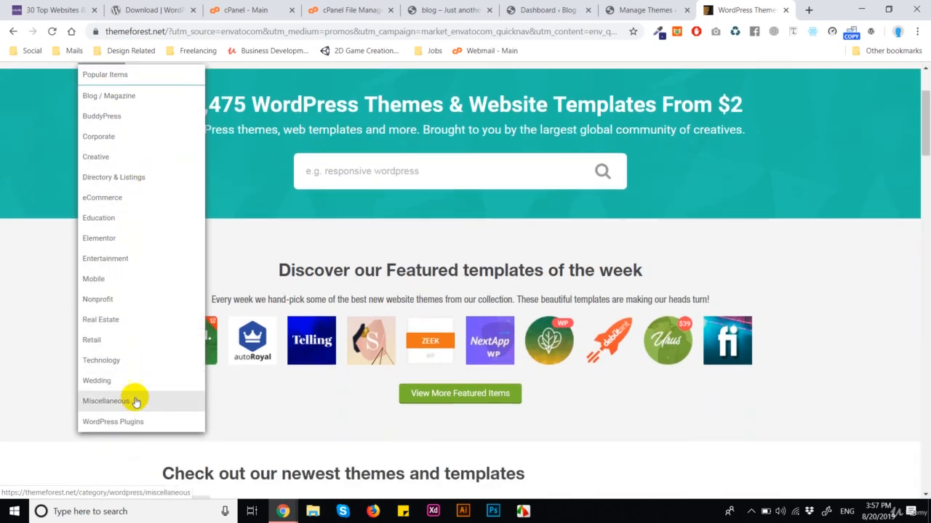
scroll(115, 409, "up", 1)
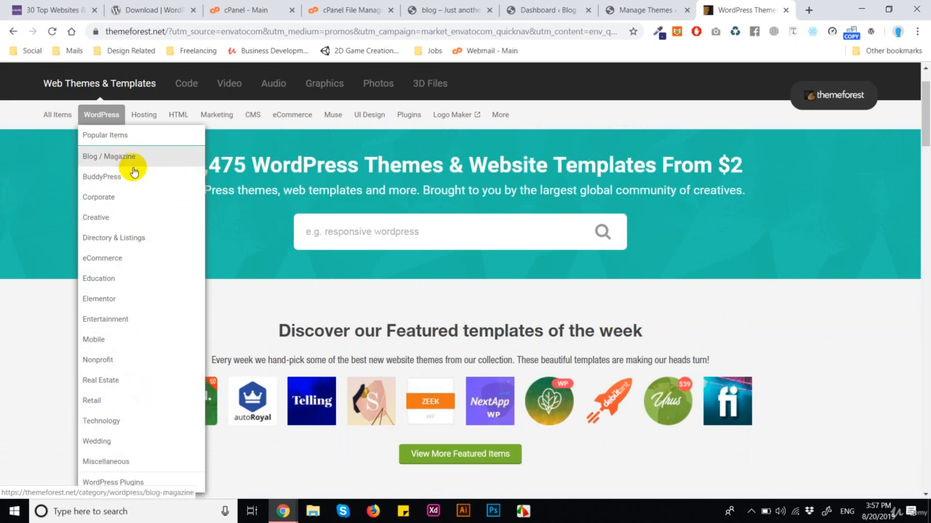
scroll(356, 369, "up", 1)
Search ThemeForest for wordpress themes.
left_click(356, 292)
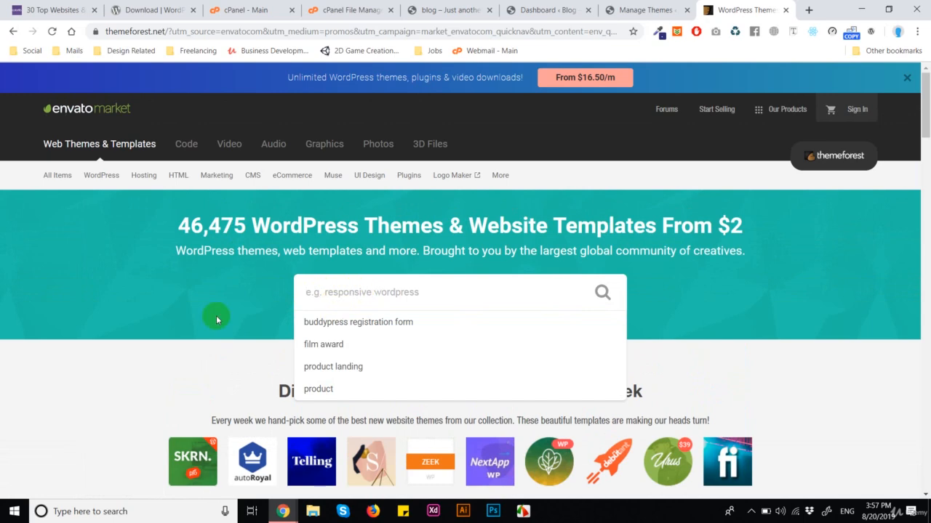
scroll(6, 260, "down", 2)
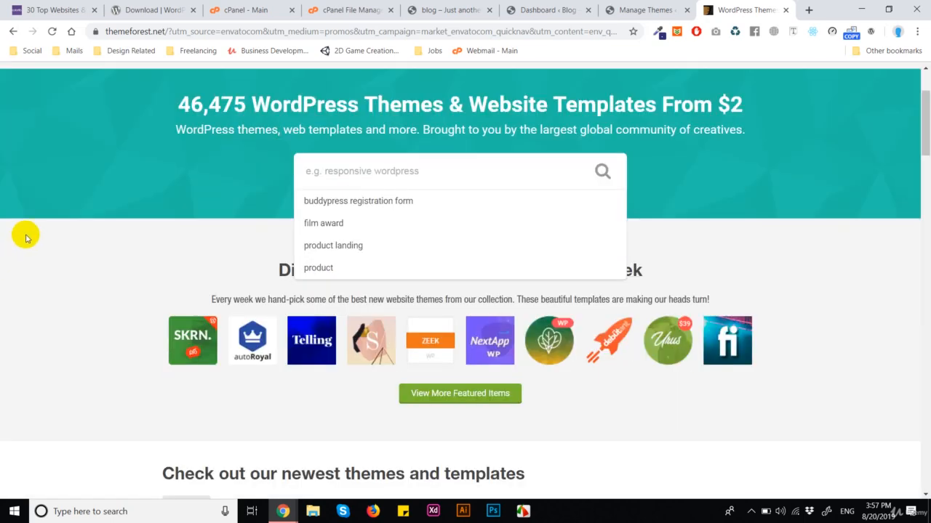
type("wordp")
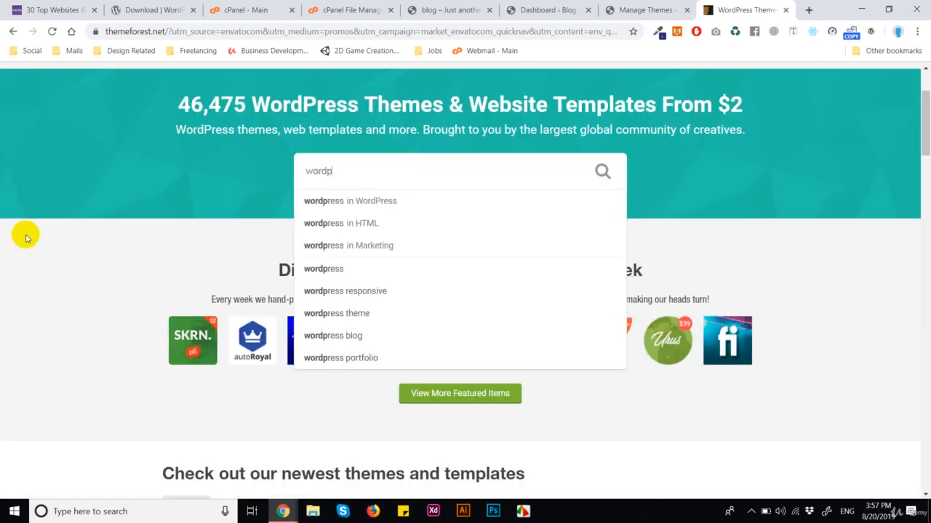
type("ress theme")
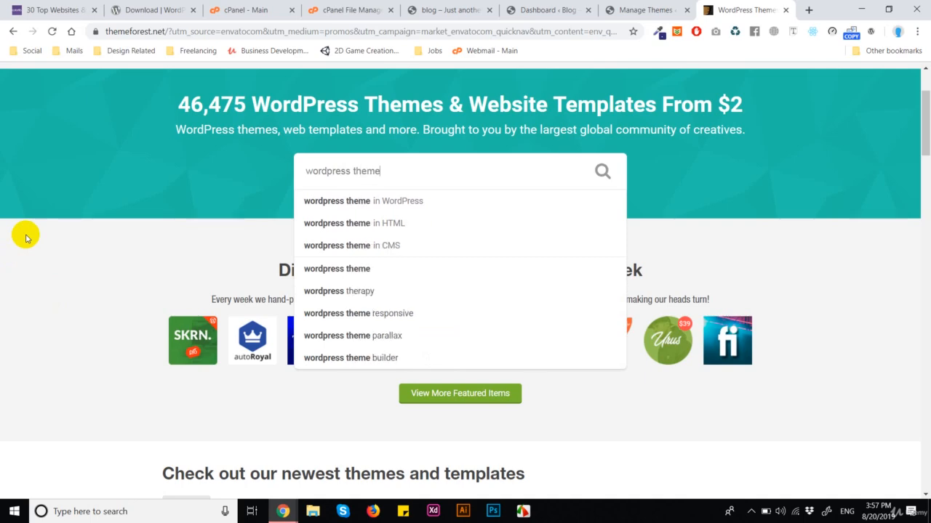
type("s")
key("Return")
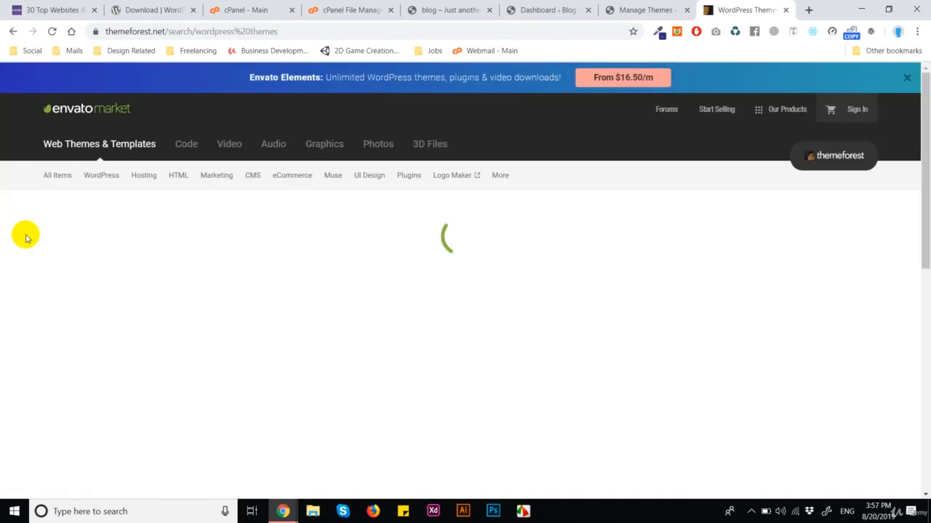
Check the item count above the theme search results by highlighting it, and clear the highlight.
scroll(11, 274, "down", 2)
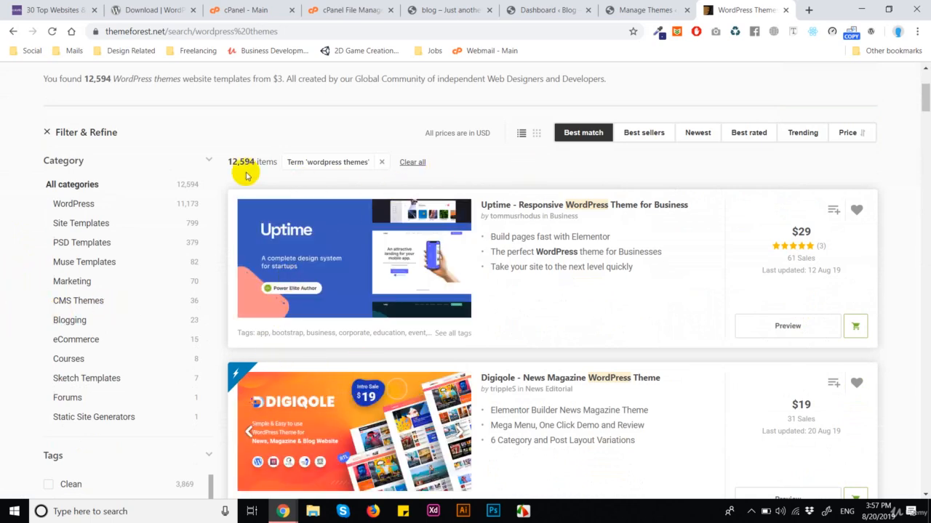
left_click_drag(226, 161, 255, 161)
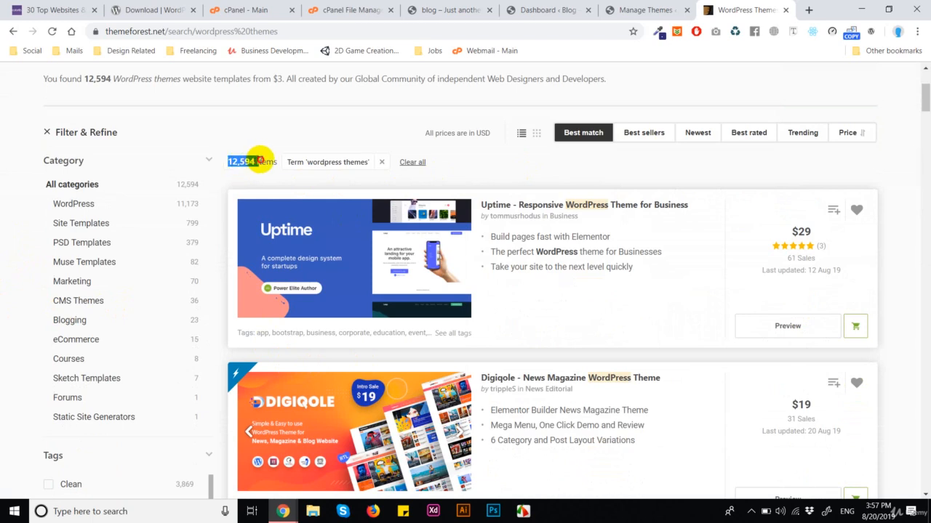
left_click(275, 180)
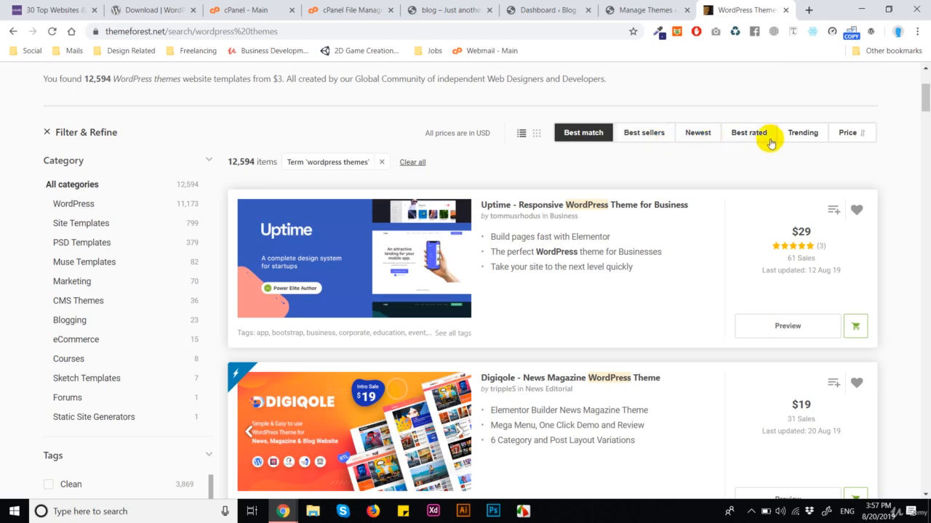
Sort the theme results by best sellers and compare the listed themes' features, prices and ratings.
left_click(661, 134)
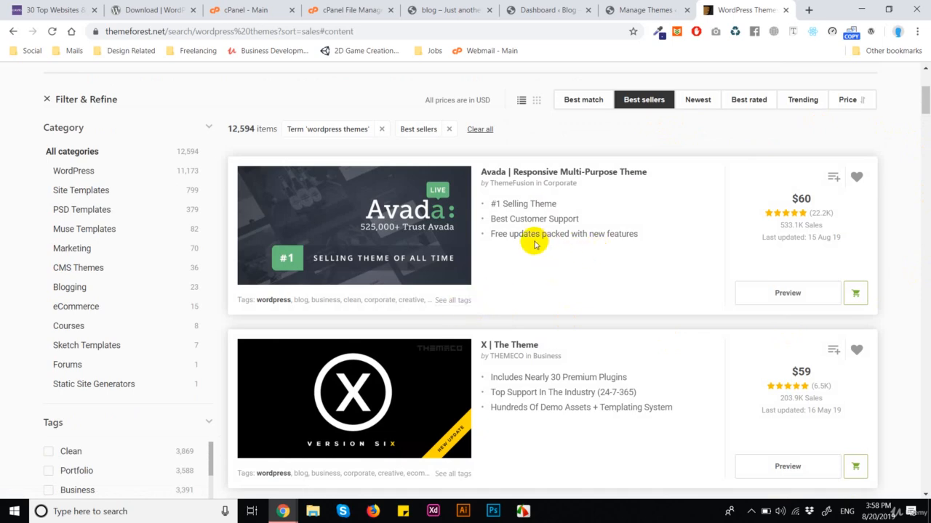
scroll(912, 298, "down", 1)
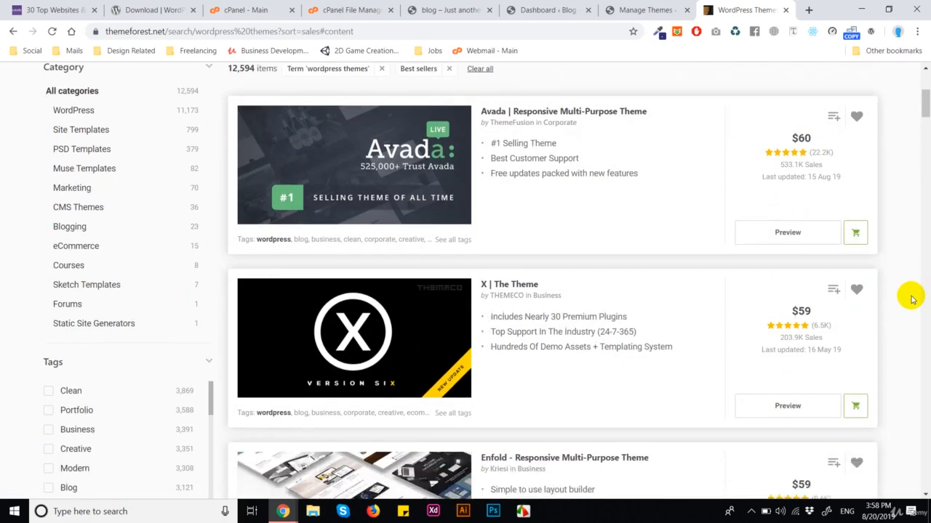
scroll(912, 298, "down", 5)
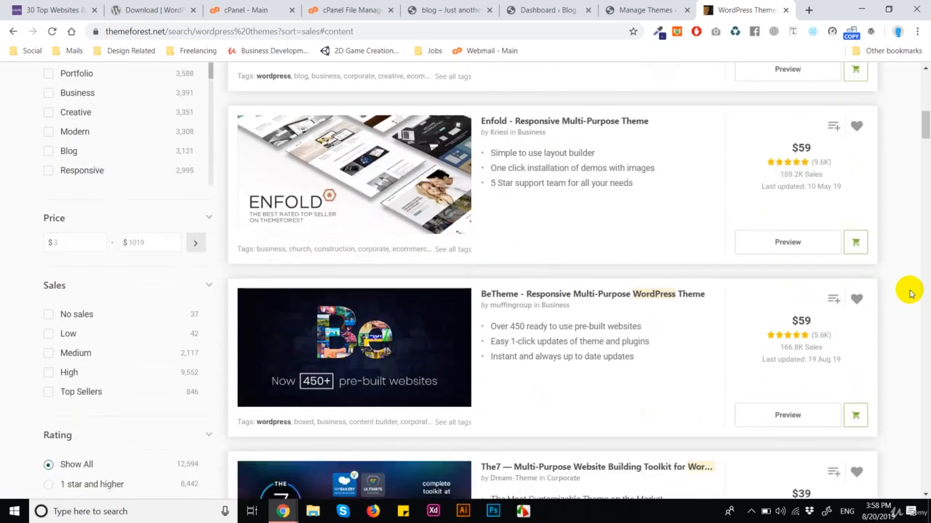
scroll(910, 287, "down", 3)
scroll(414, 342, "up", 5)
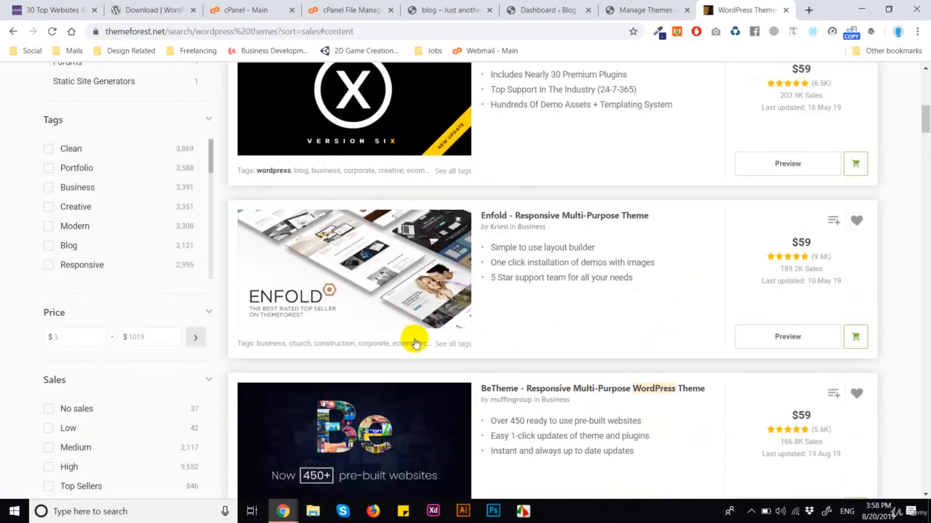
scroll(415, 343, "up", 3)
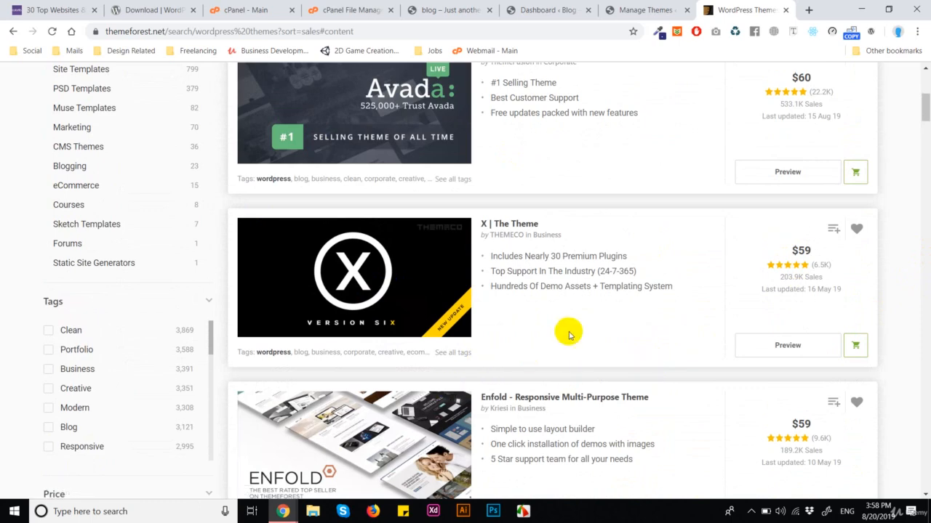
scroll(563, 333, "down", 8)
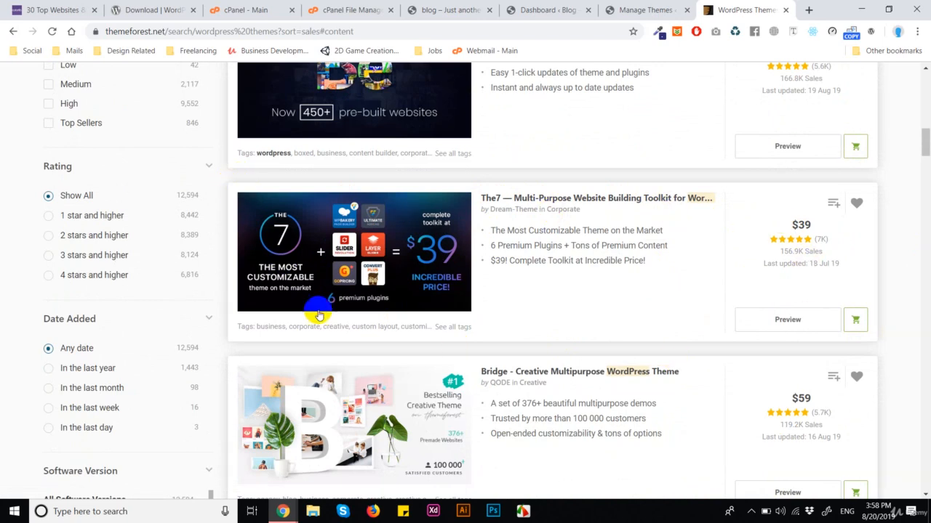
scroll(895, 272, "down", 1)
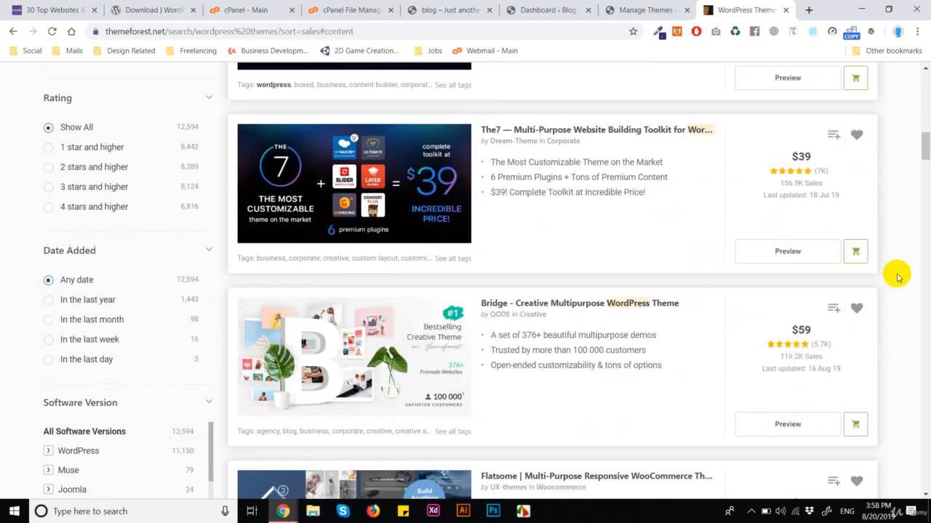
scroll(897, 282, "up", 2)
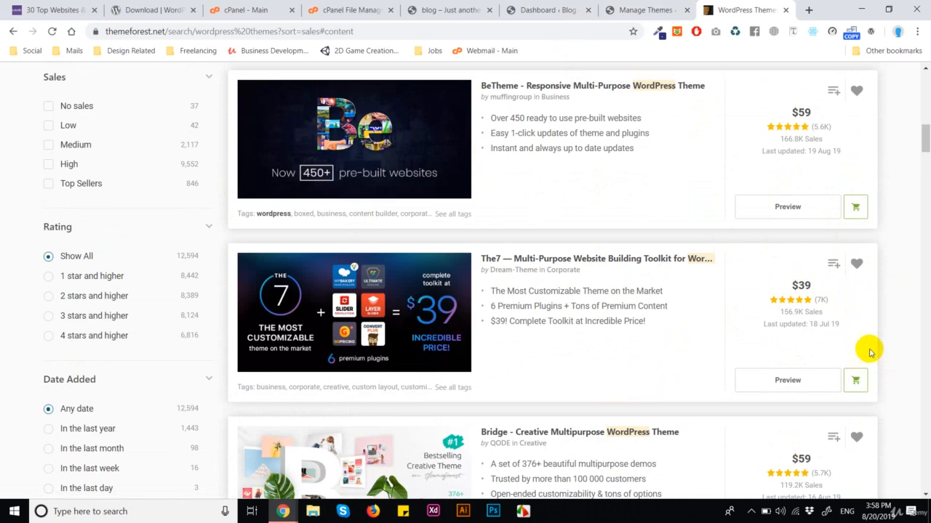
Revisit the site's installed themes page, and open the wp-content folder inside techrillion in the cPanel File Manager.
left_click(643, 9)
mouse_move(743, 307)
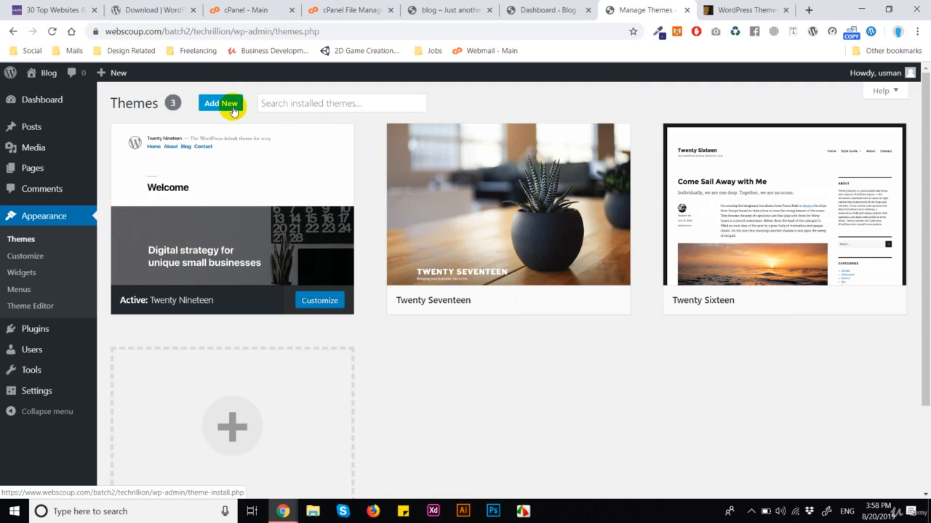
left_click(318, 6)
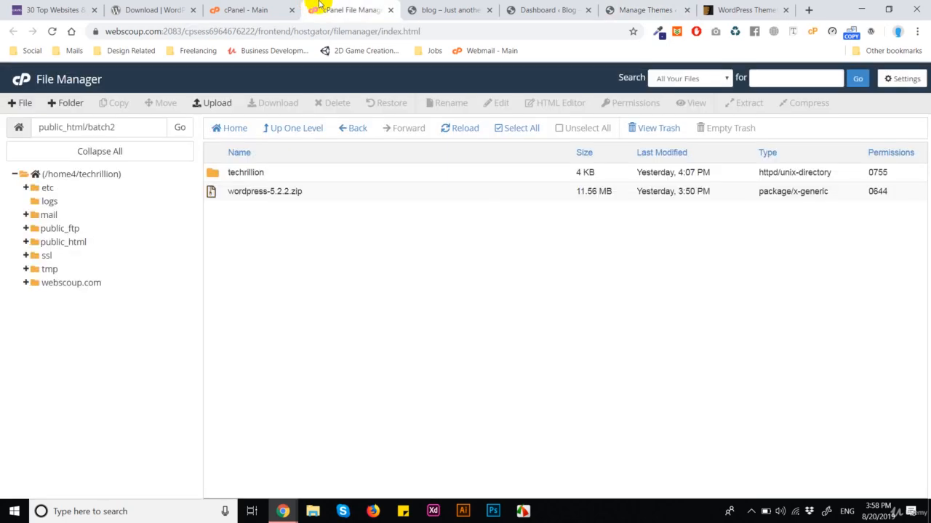
left_click(309, 178)
double_click(309, 178)
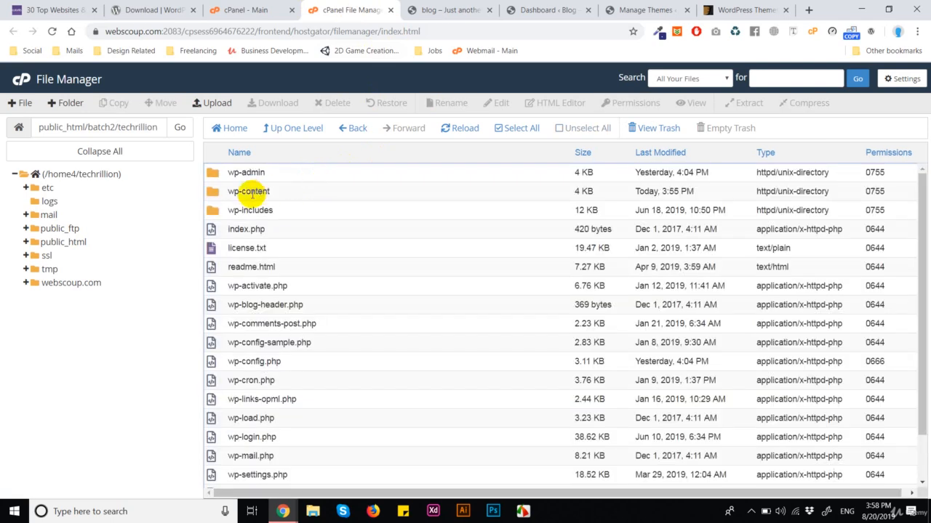
left_click(296, 192)
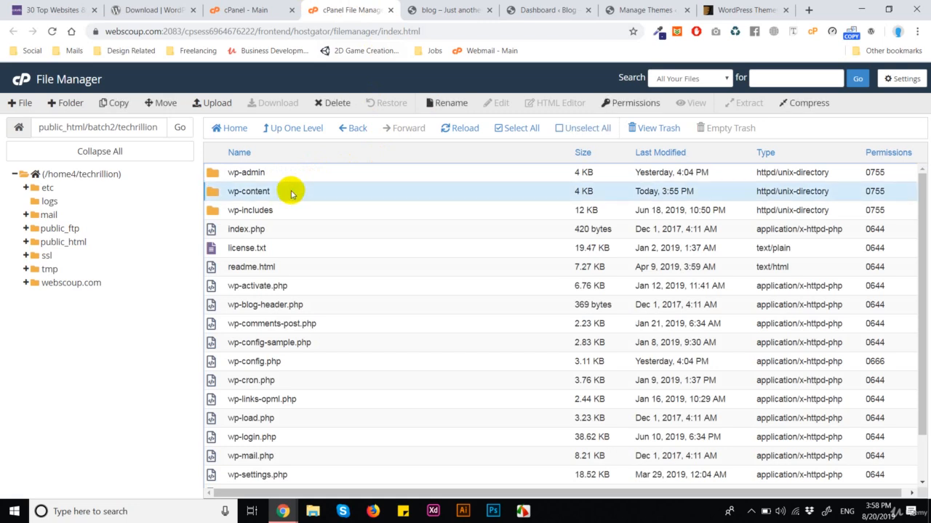
double_click(291, 191)
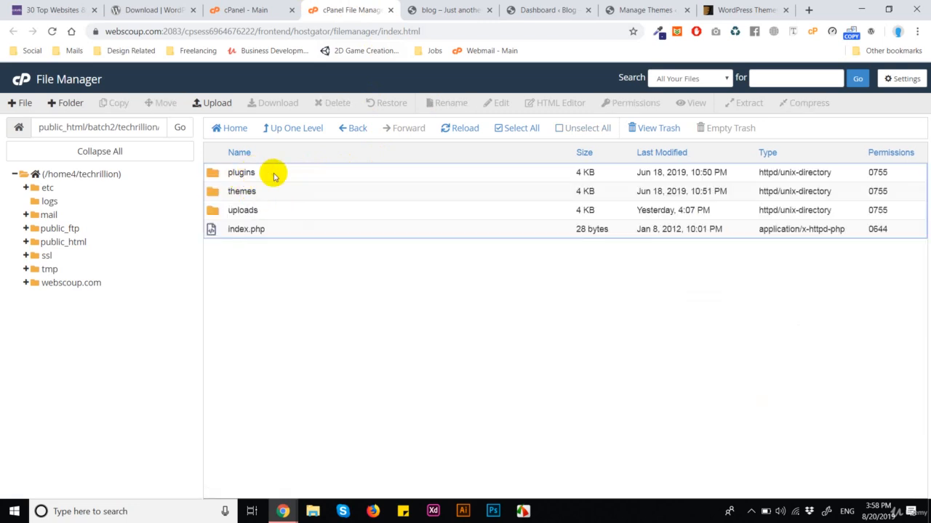
Open the themes folder in wp-content and point out the twentysixteen, twentyseventeen and twentynineteen theme folders.
left_click(283, 177)
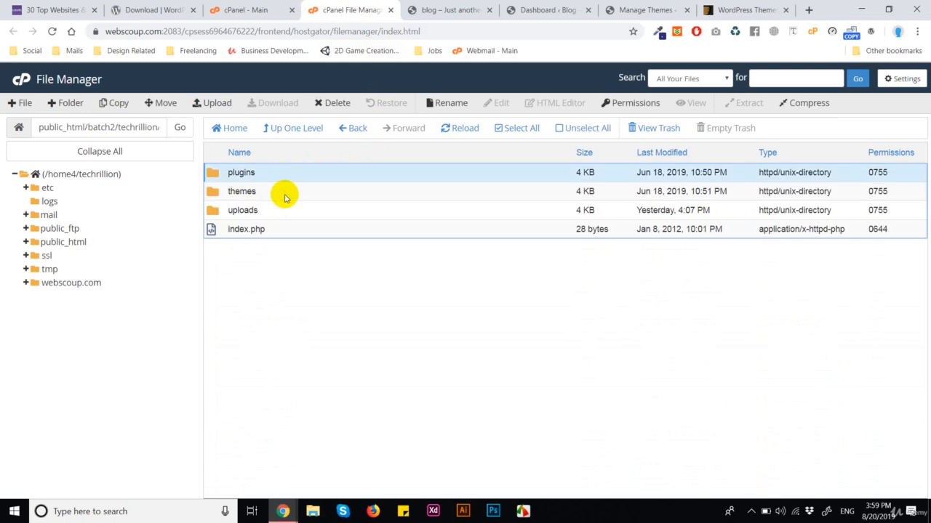
left_click(285, 197)
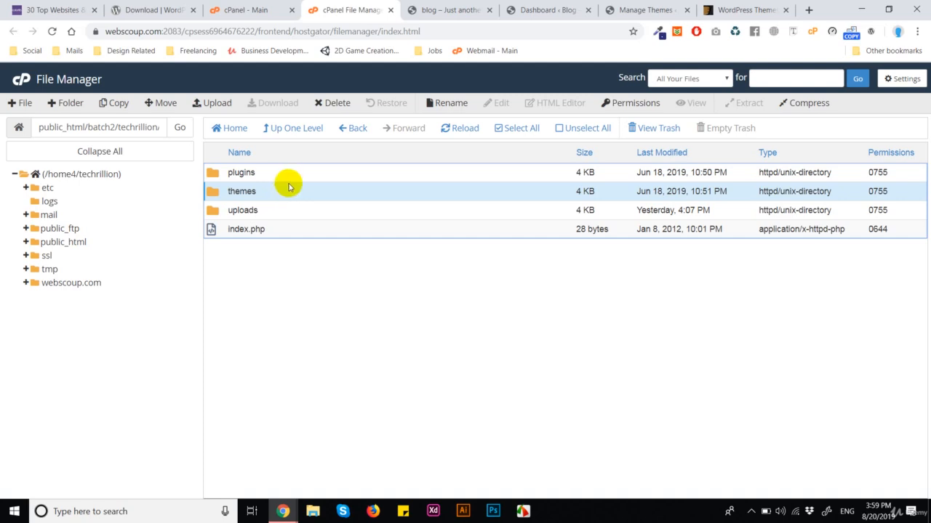
double_click(285, 192)
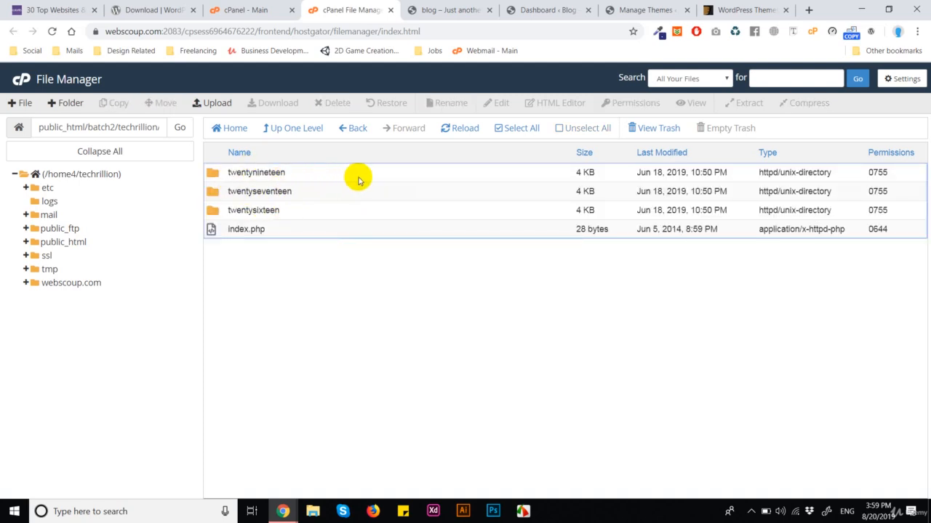
left_click(327, 210)
left_click(336, 193)
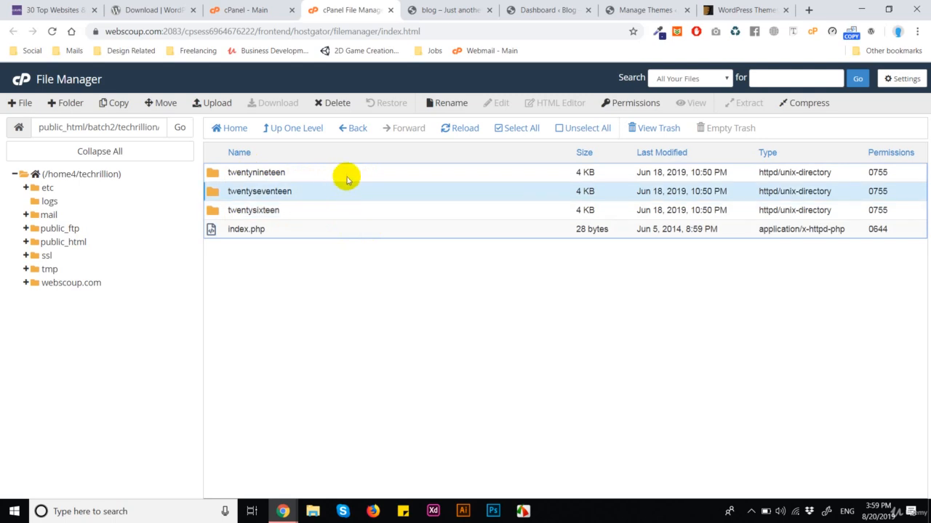
left_click(347, 174)
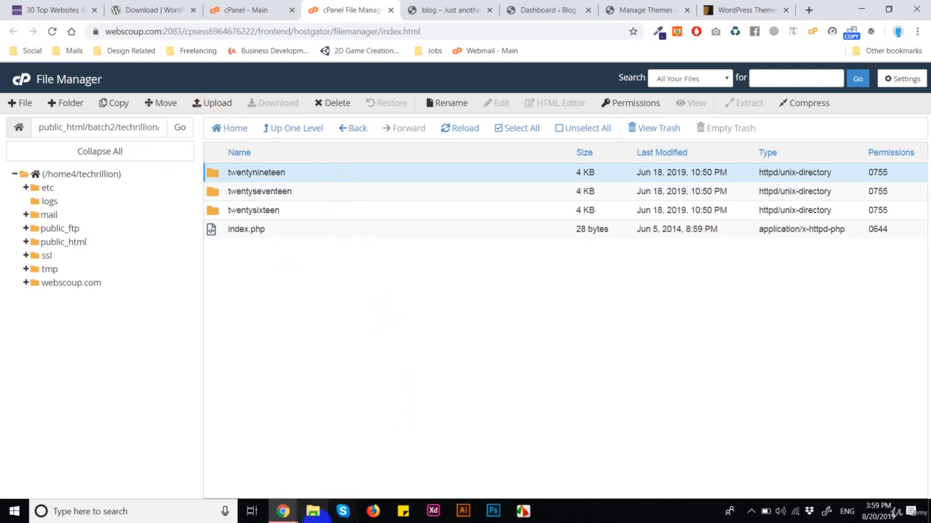
Switch to File Explorer and open the Web Designing folder on New Volume (E:).
left_click(313, 511)
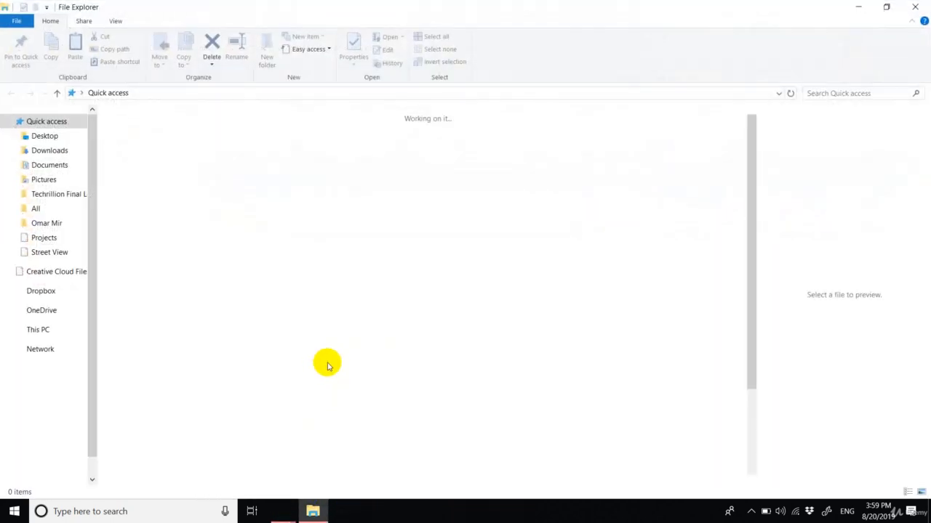
scroll(14, 466, "down", 1)
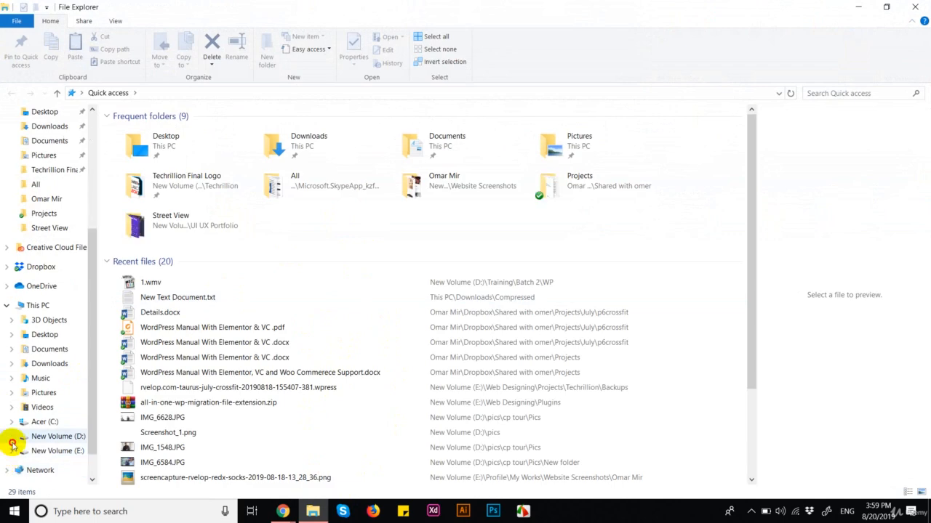
left_click(11, 436)
left_click(11, 267)
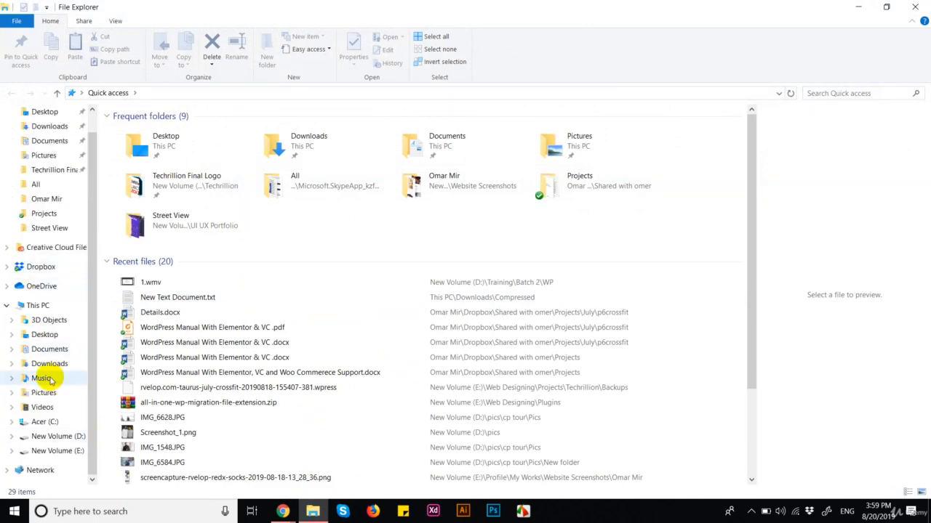
left_click(69, 452)
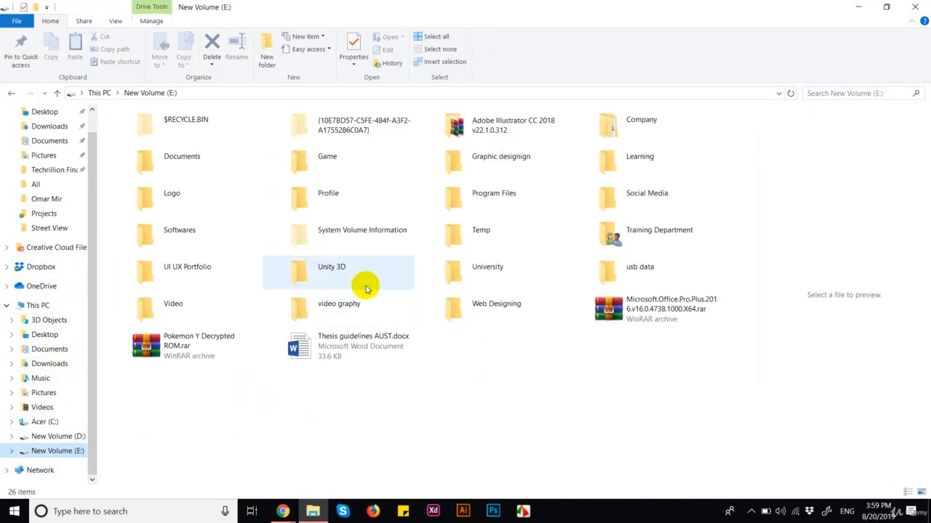
left_click(502, 308)
double_click(501, 308)
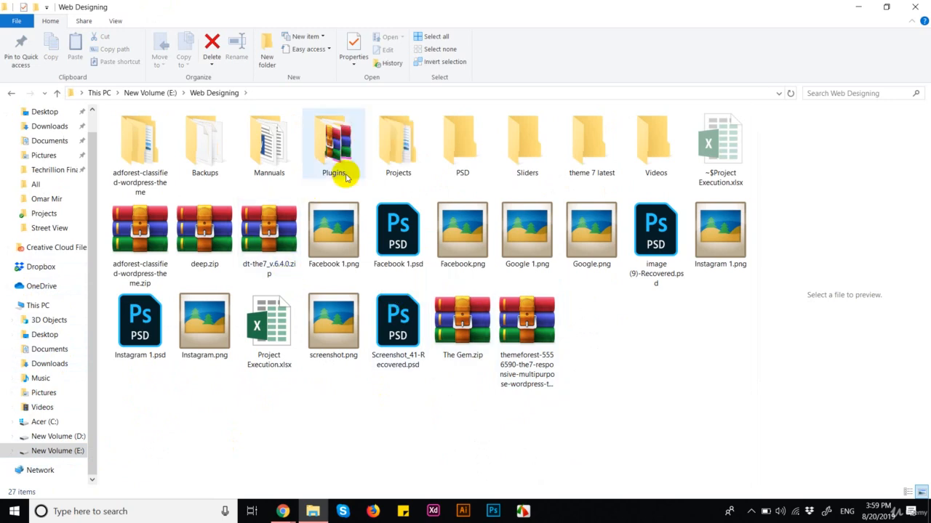
Open the theme 7 latest folder and select the dt-the7_v.7.4.3.2.zip theme archive.
left_click(587, 166)
double_click(588, 166)
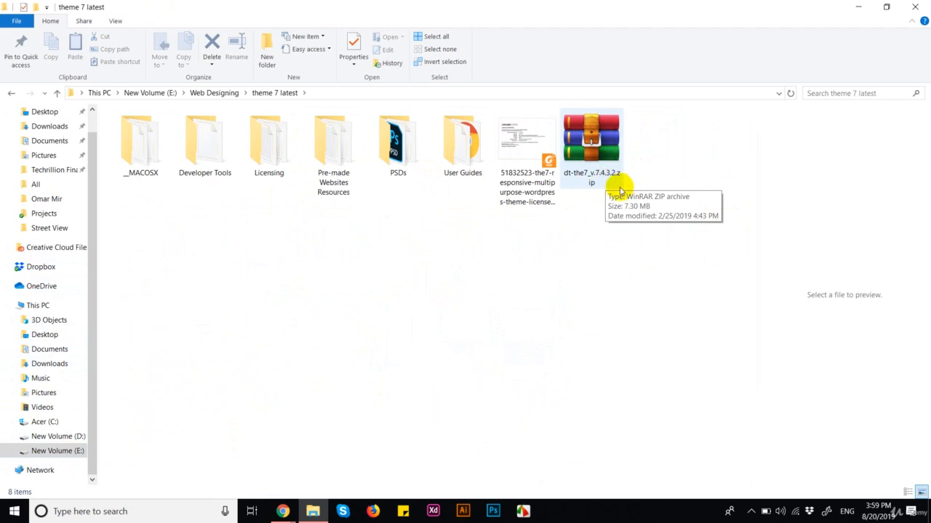
left_click(614, 131)
Switch back to the site's admin in Chrome, open the Add Themes page and list the popular themes.
left_click(283, 509)
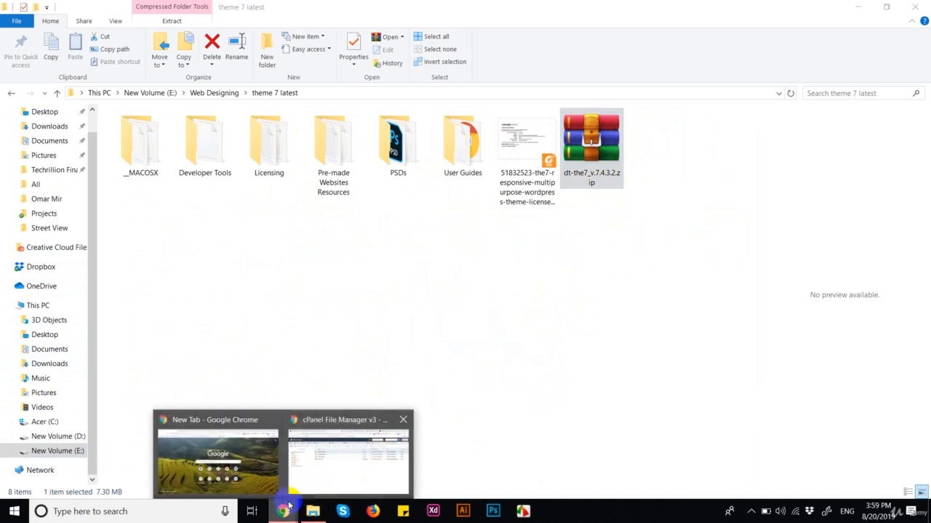
left_click(313, 471)
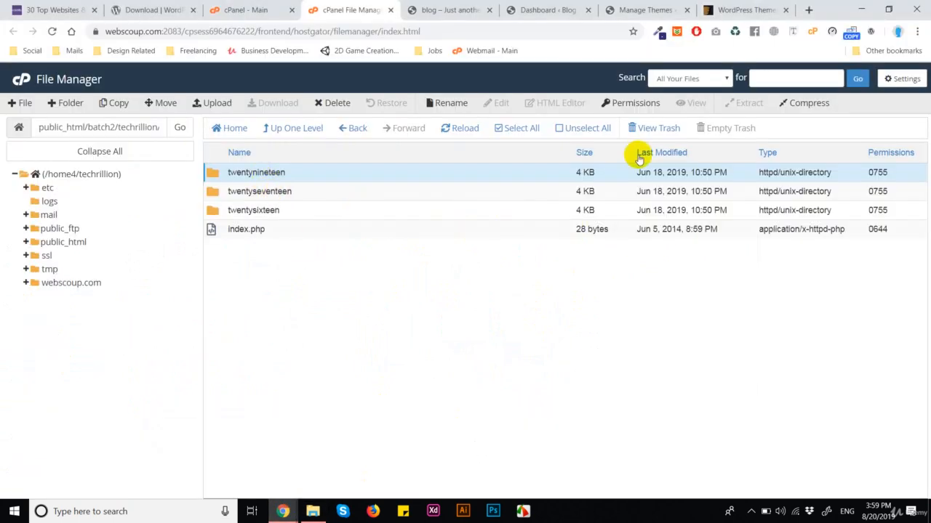
left_click(658, 9)
left_click(222, 103)
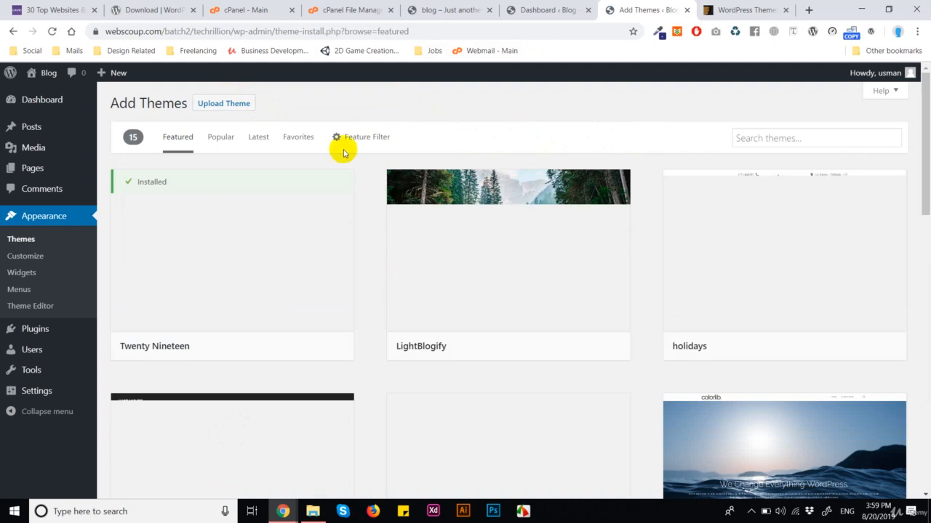
left_click(226, 137)
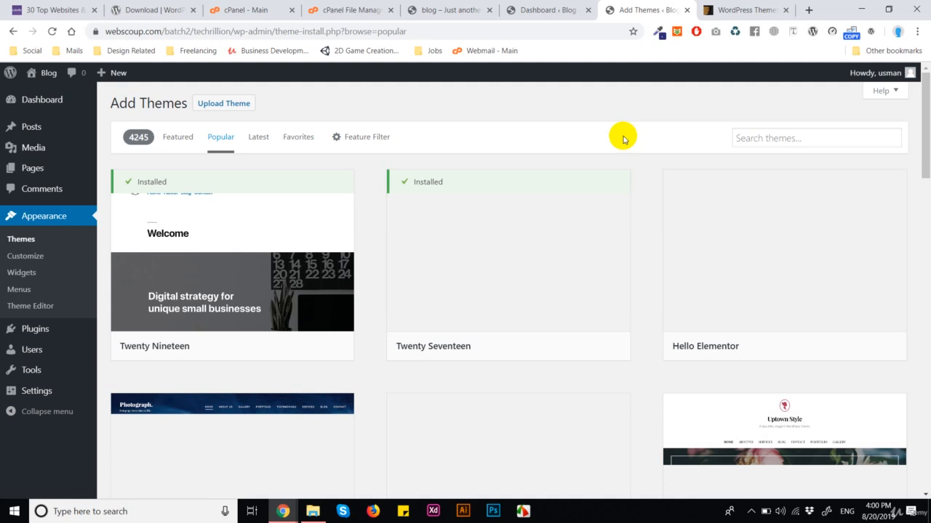
Choose dt-the7_v.7.4.3.2.zip from the theme 7 latest folder as the theme upload and start installing it.
left_click(215, 104)
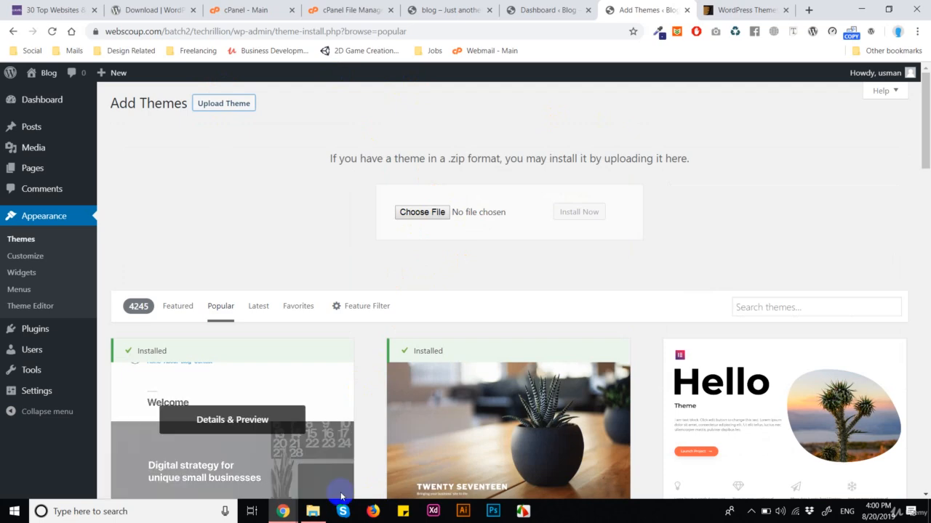
left_click(313, 512)
left_click_drag(602, 161, 421, 215)
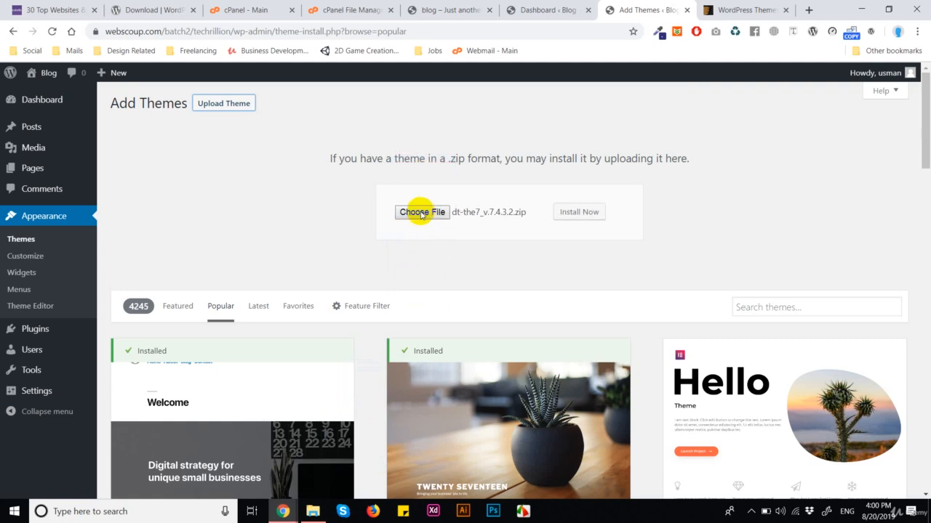
left_click(574, 213)
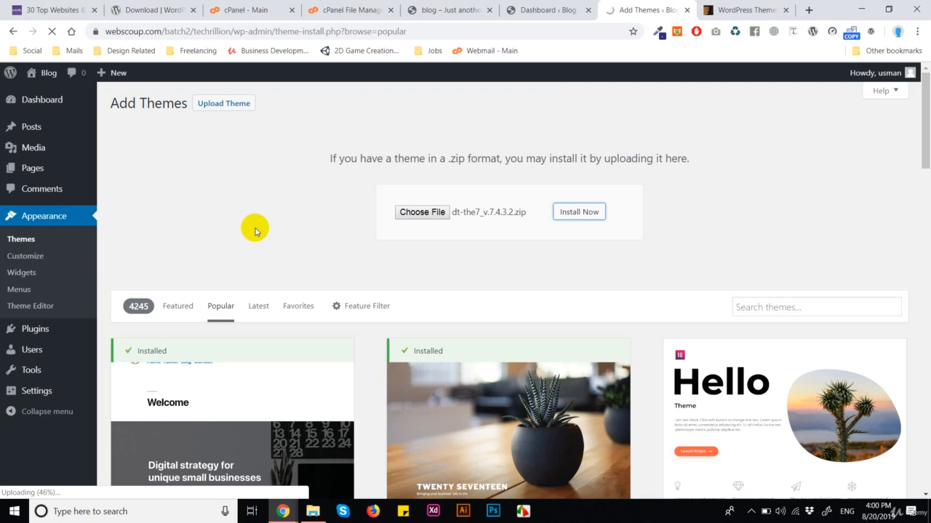
scroll(291, 347, "down", 2)
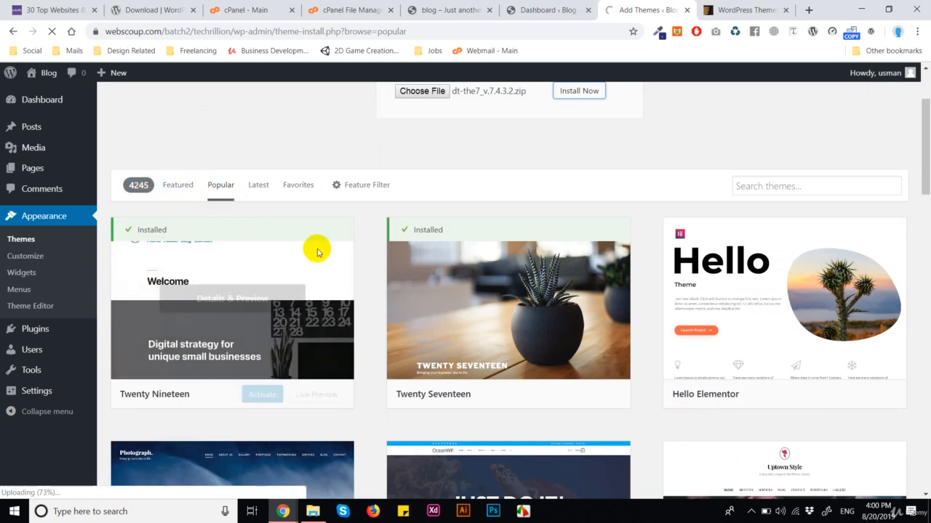
scroll(778, 332, "down", 3)
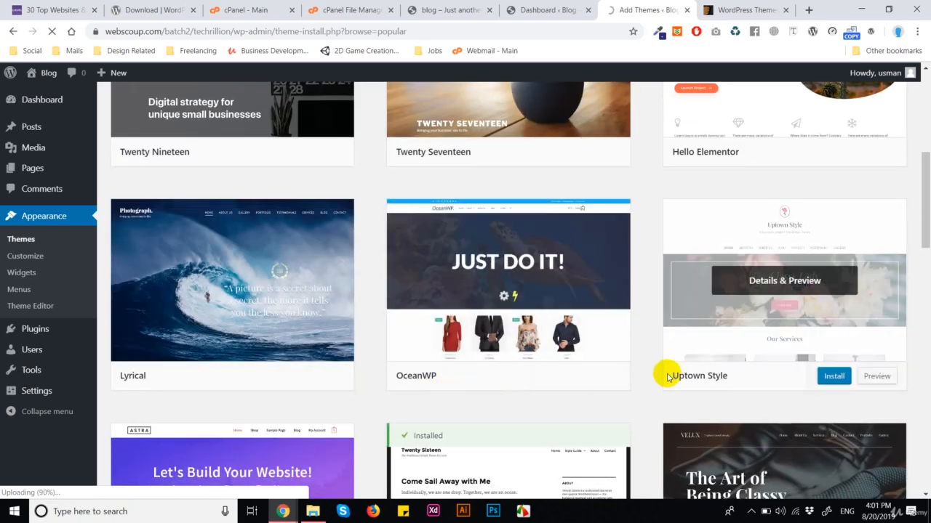
scroll(650, 373, "up", 2)
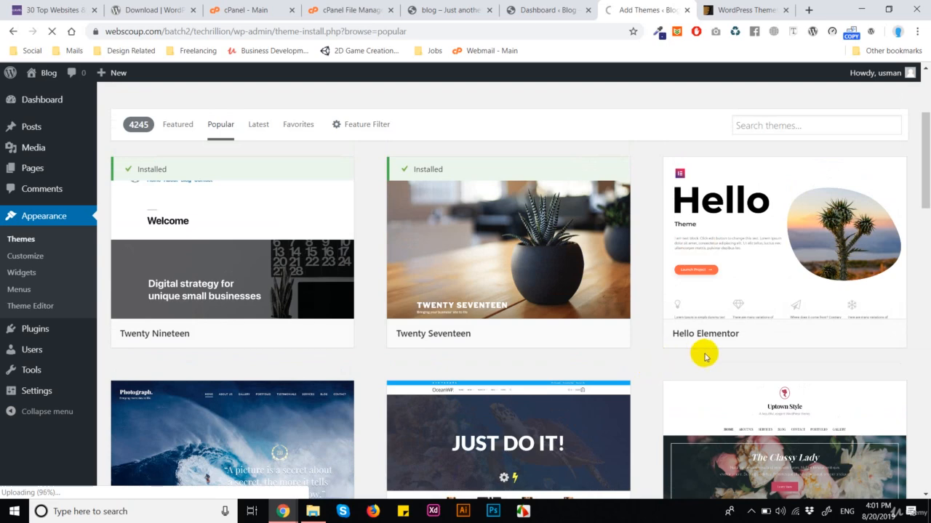
scroll(647, 364, "down", 4)
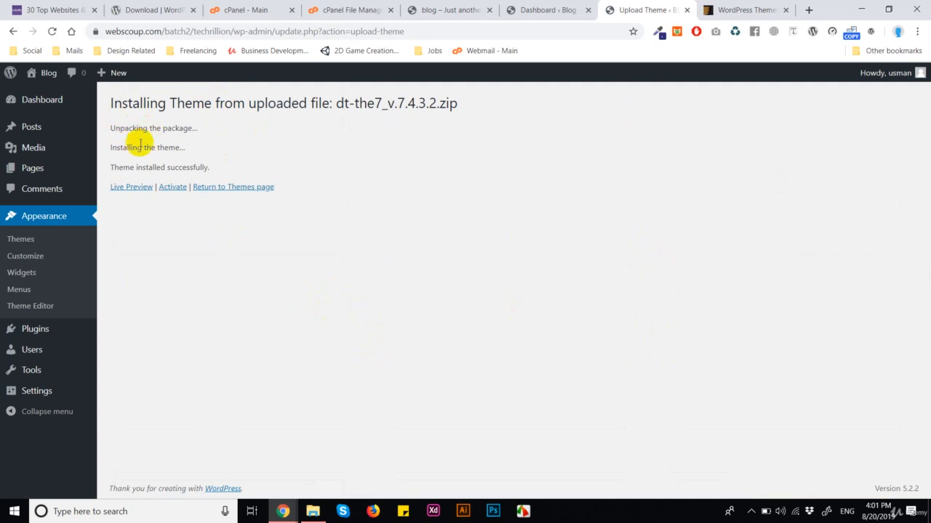
Check the status line of the theme installation by highlighting it, and clear the highlight.
left_click_drag(137, 169, 229, 160)
left_click(229, 160)
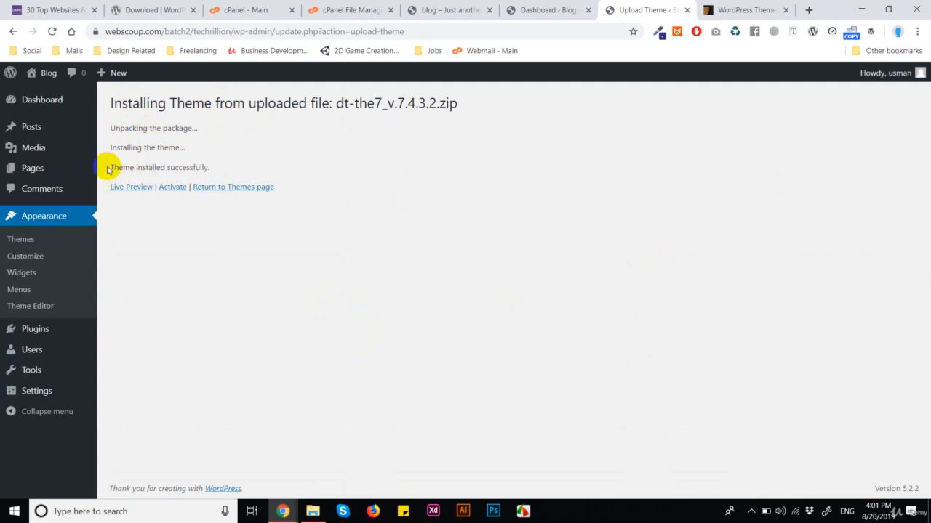
left_click_drag(109, 167, 221, 159)
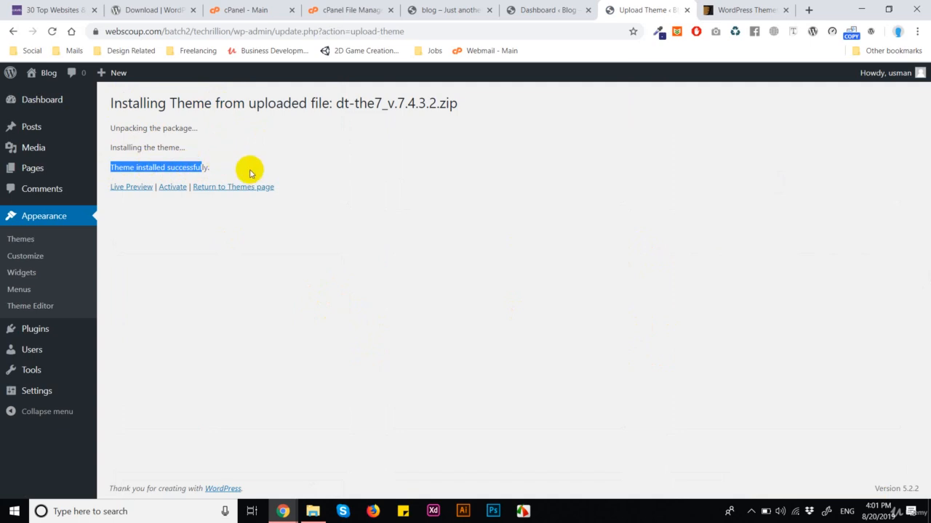
left_click(247, 170)
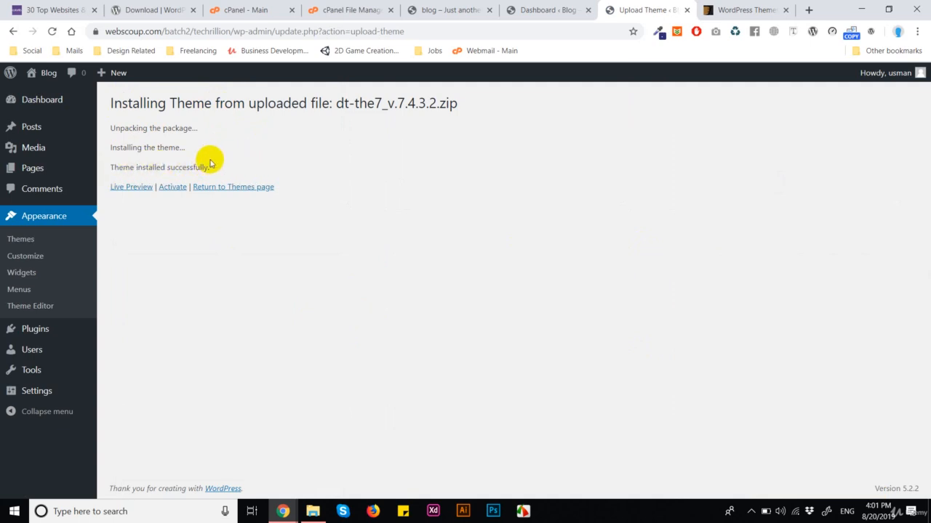
triple_click(114, 166)
left_click(162, 278)
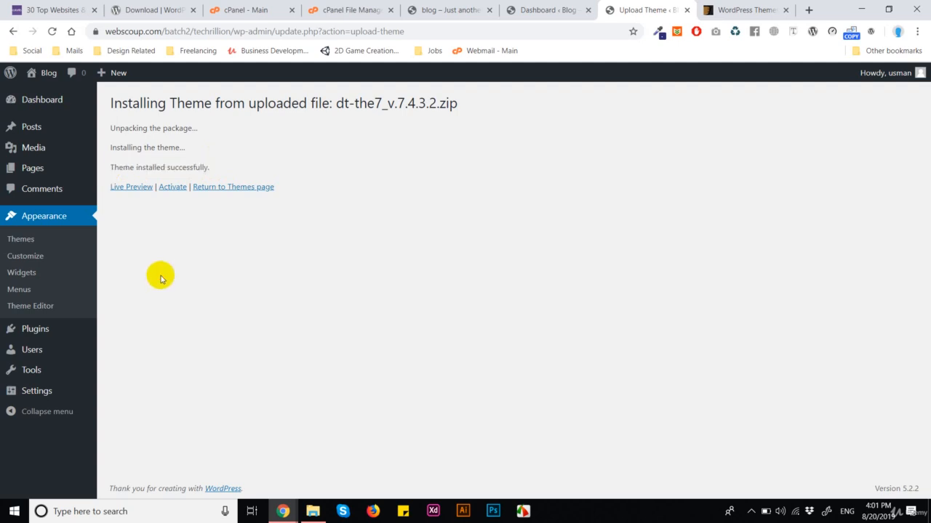
Return to the installed themes page and point out the newly added The7 theme.
left_click(204, 189)
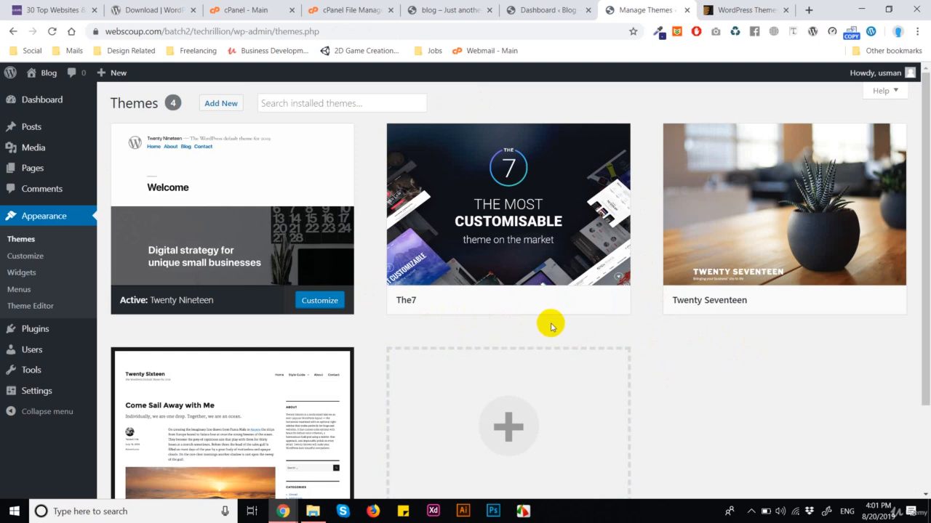
mouse_move(538, 307)
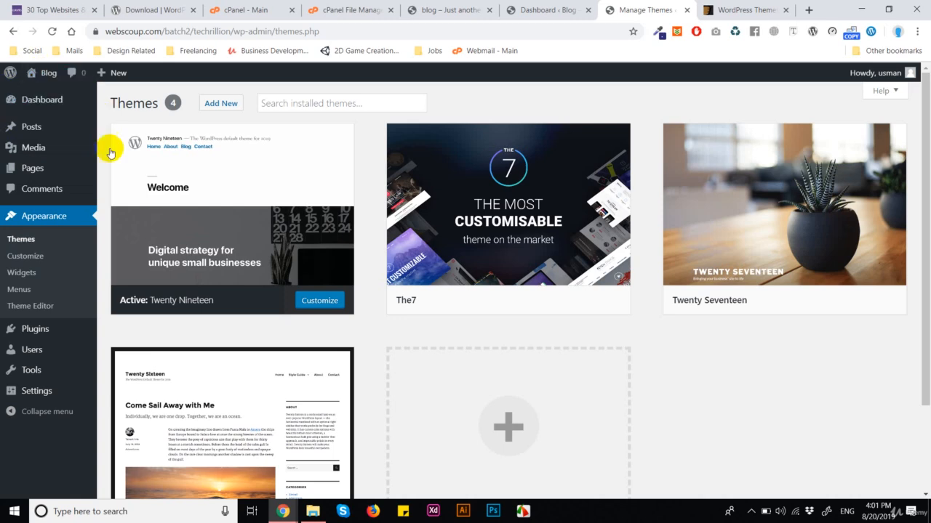
mouse_move(14, 158)
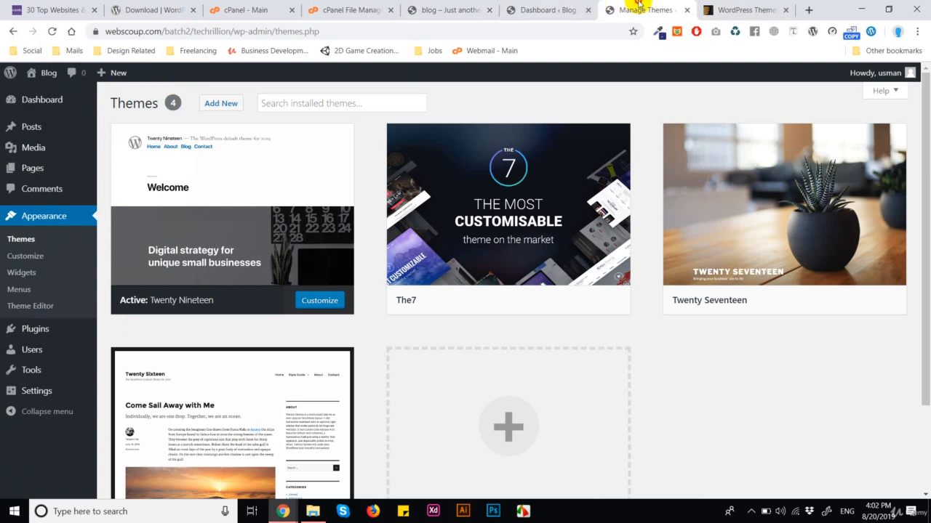
Open the blog's public front page and examine its layout from the header down to the footer.
left_click(578, 9)
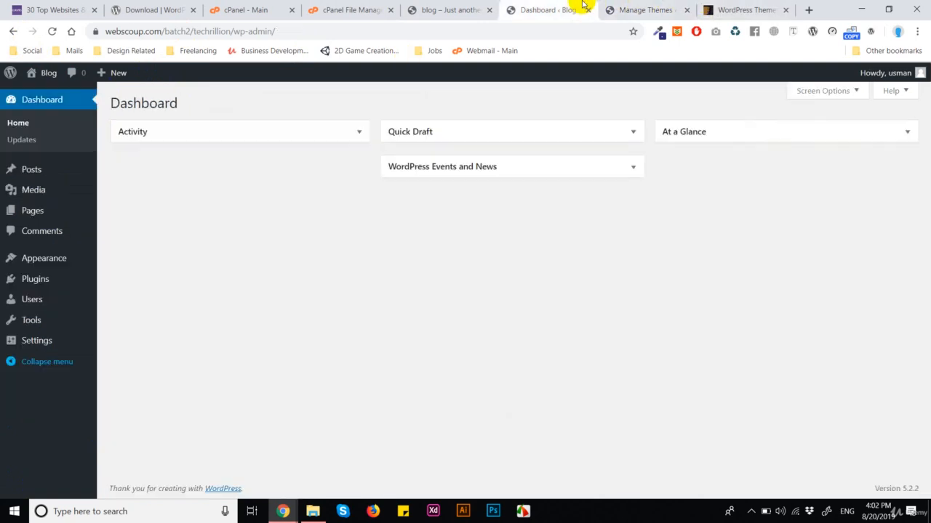
left_click(455, 7)
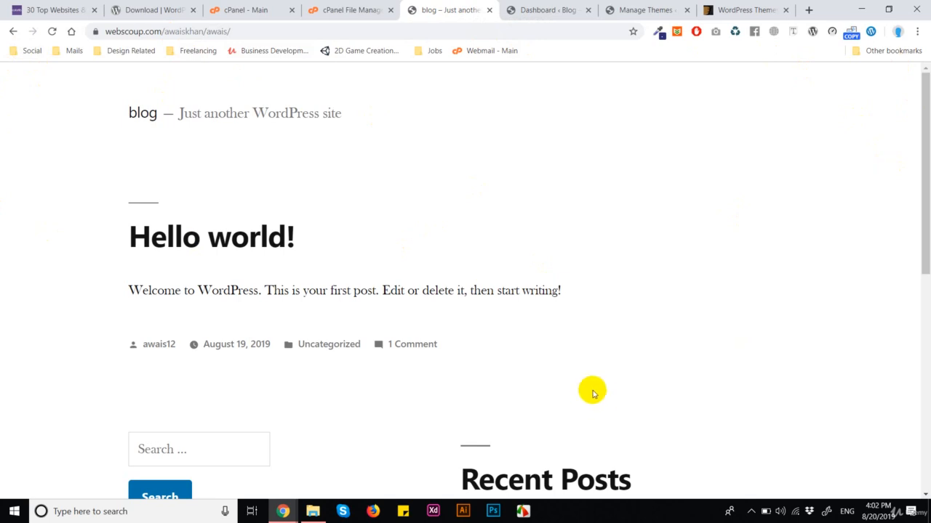
scroll(594, 382, "down", 3)
scroll(600, 363, "up", 3)
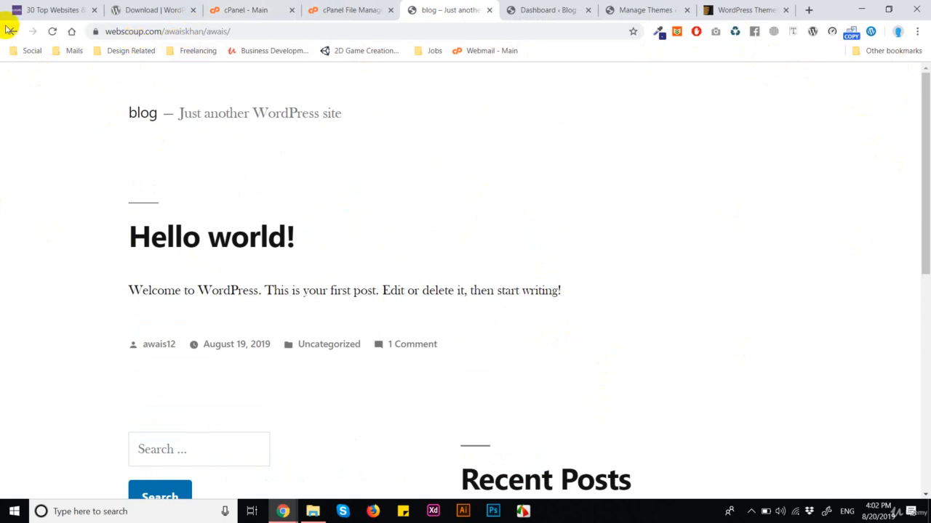
scroll(92, 122, "down", 2)
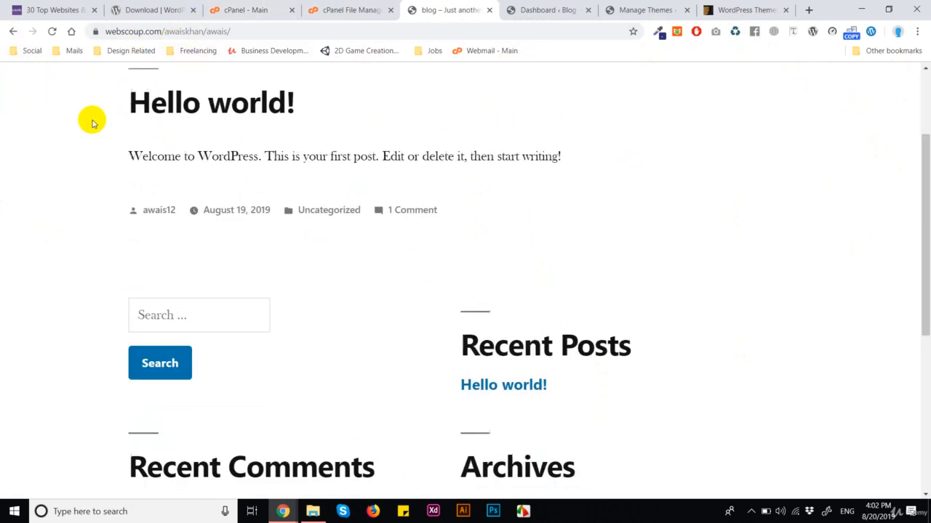
scroll(92, 122, "down", 5)
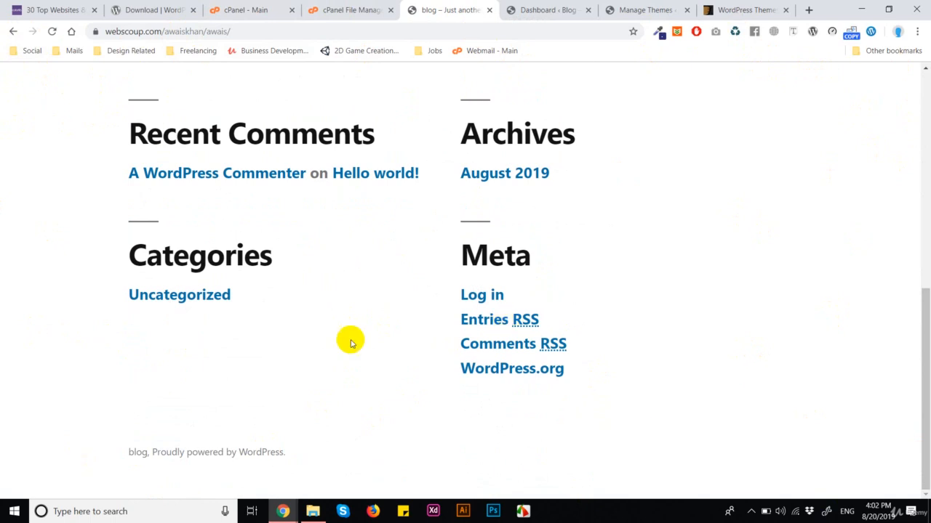
scroll(202, 322, "up", 8)
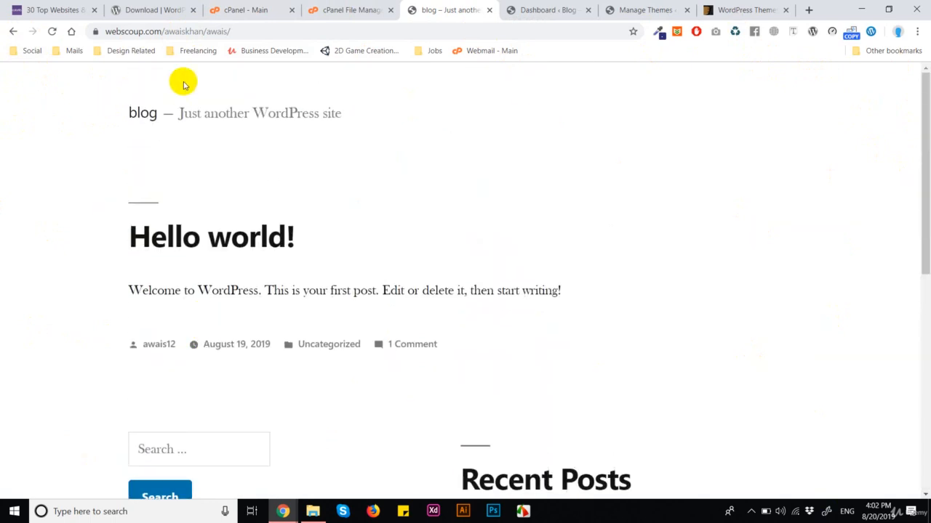
Go back to the installed themes page and activate the The7 theme.
left_click(631, 7)
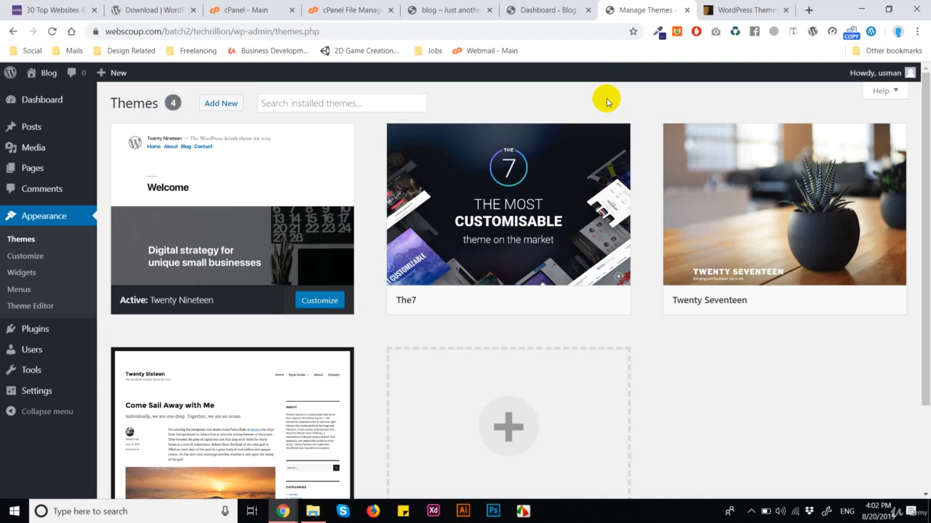
mouse_move(442, 245)
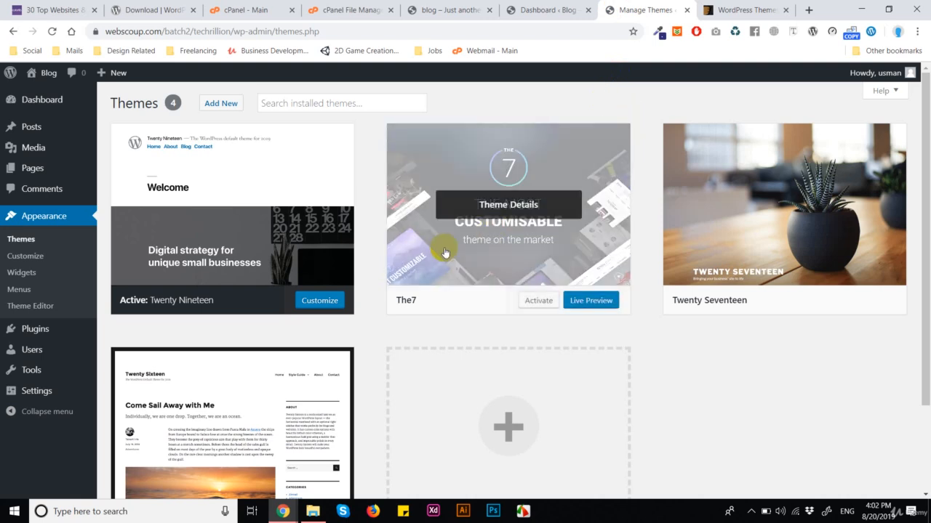
left_click(542, 302)
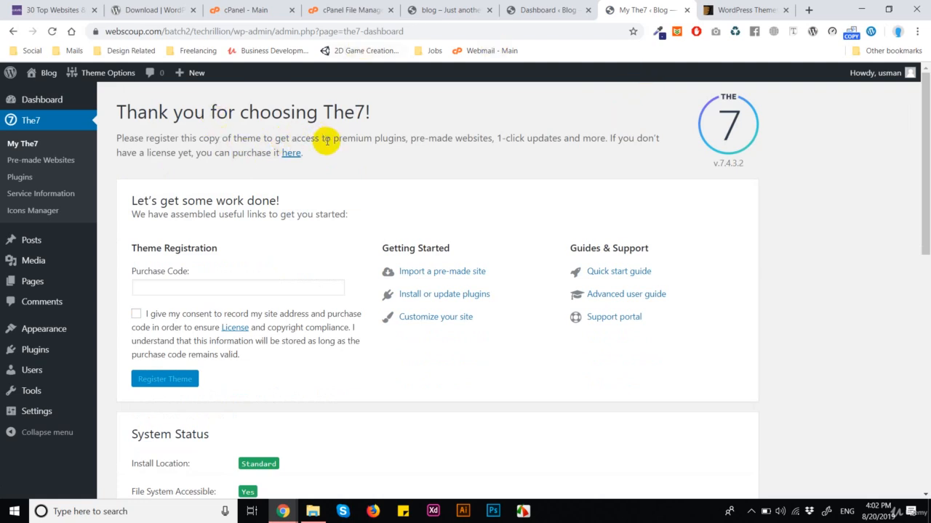
Revisit The7's admin page and open the dashboard home page.
left_click(61, 168)
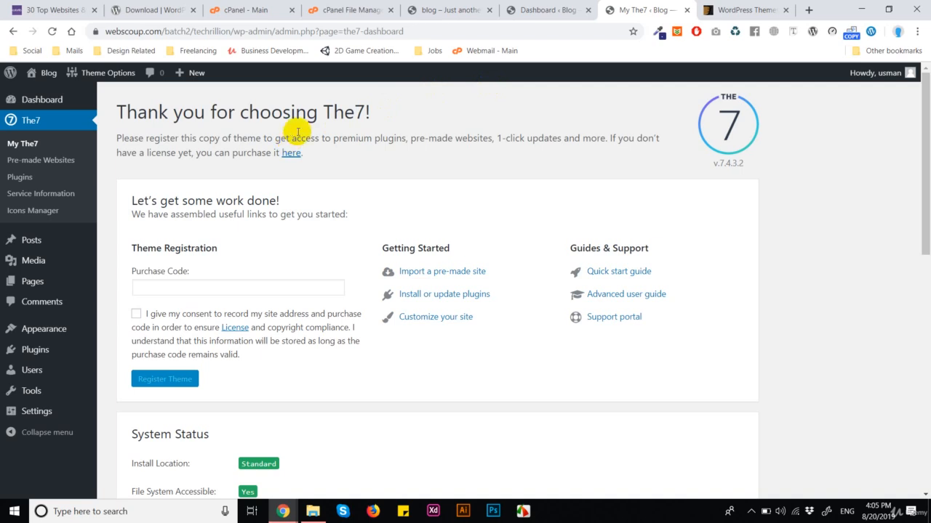
left_click(159, 105)
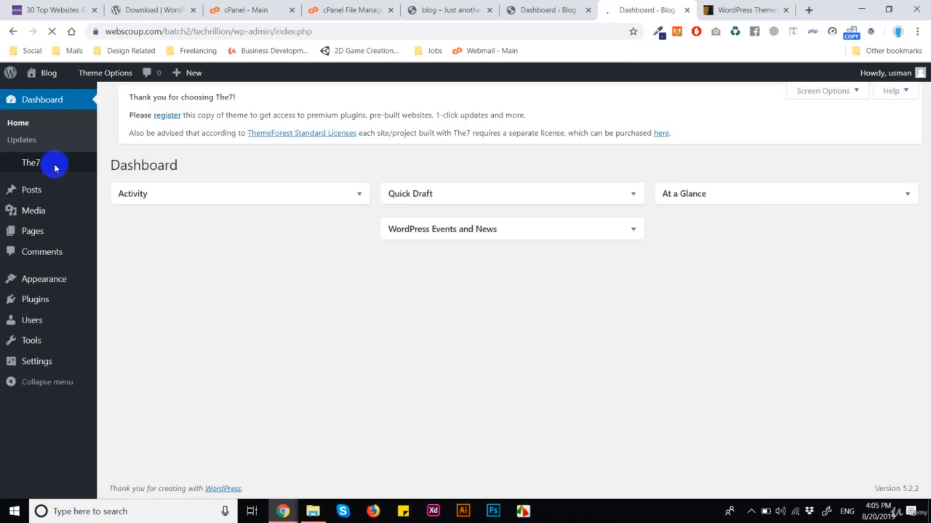
Look over The7's submenu entries and the Theme Options entries on the dashboard.
left_click(78, 225)
mouse_move(42, 161)
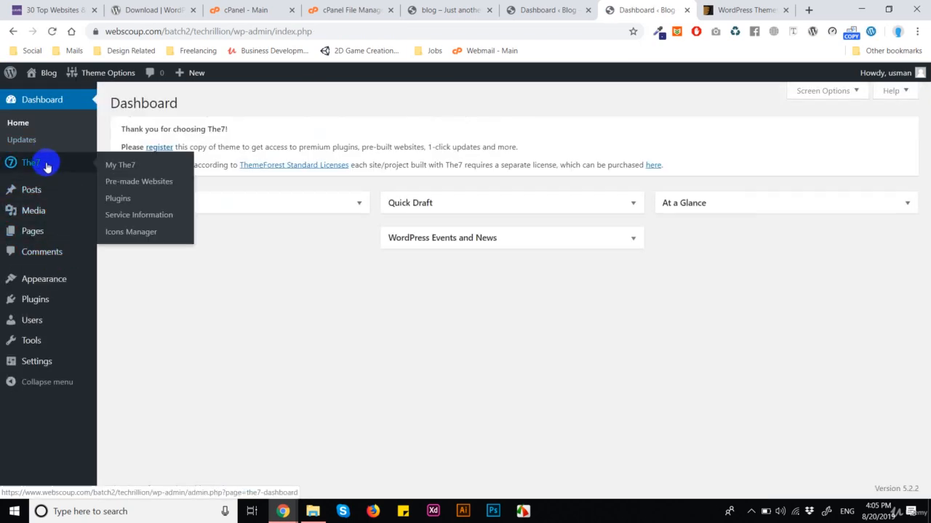
mouse_move(105, 75)
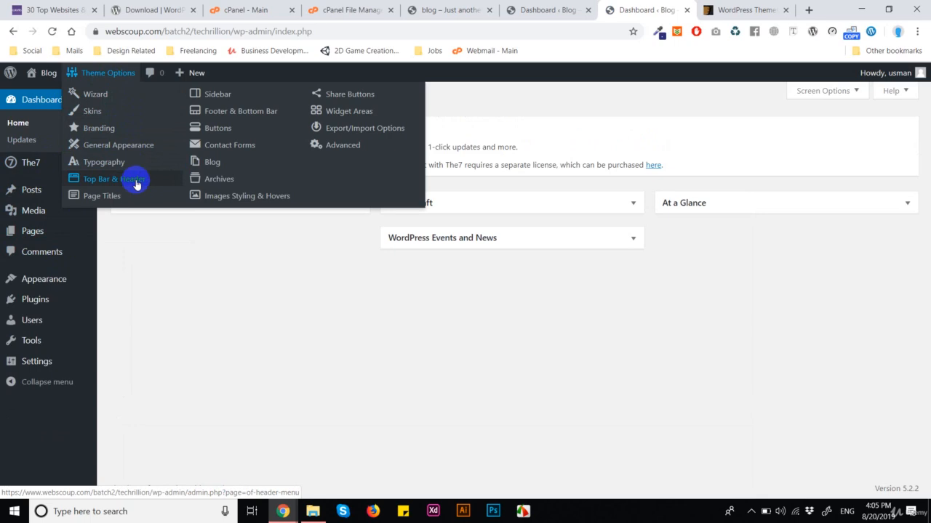
Switch to the open "Just another WordPress site" blog front page and reload it.
left_click(475, 7)
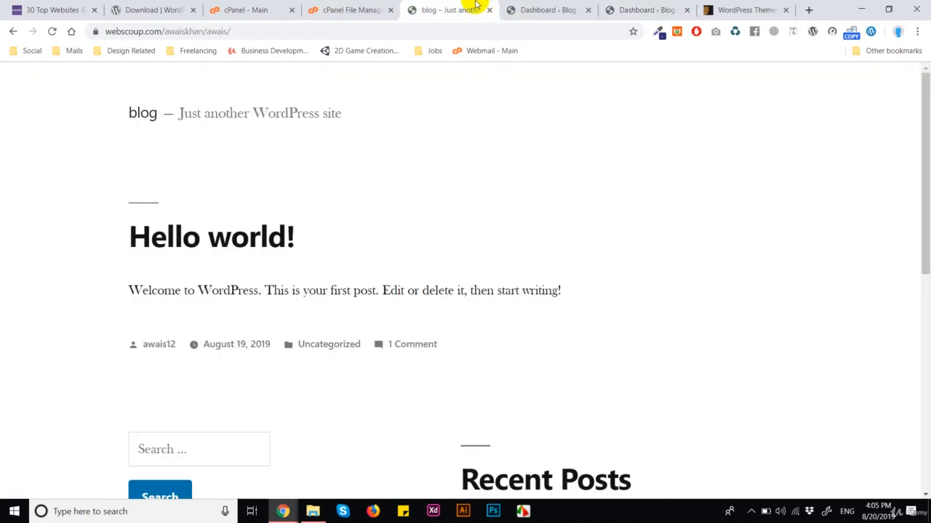
left_click(52, 32)
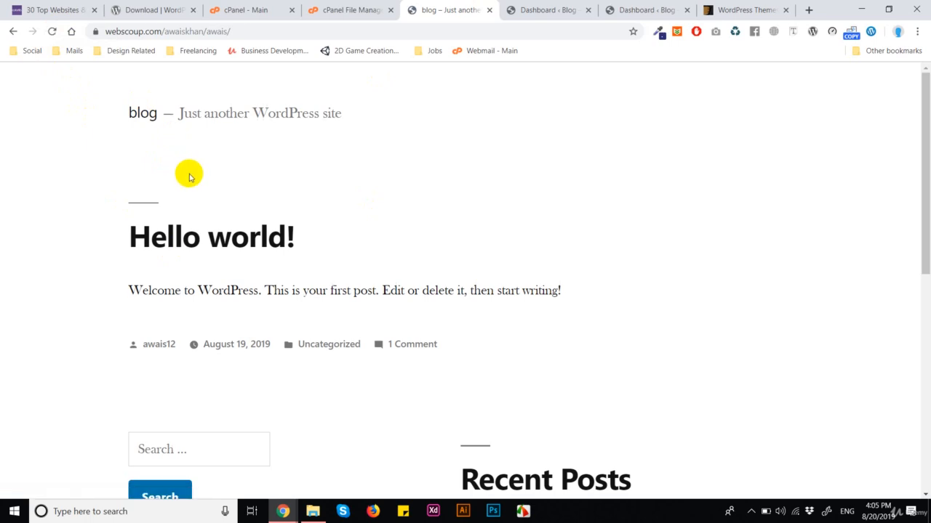
left_click(52, 31)
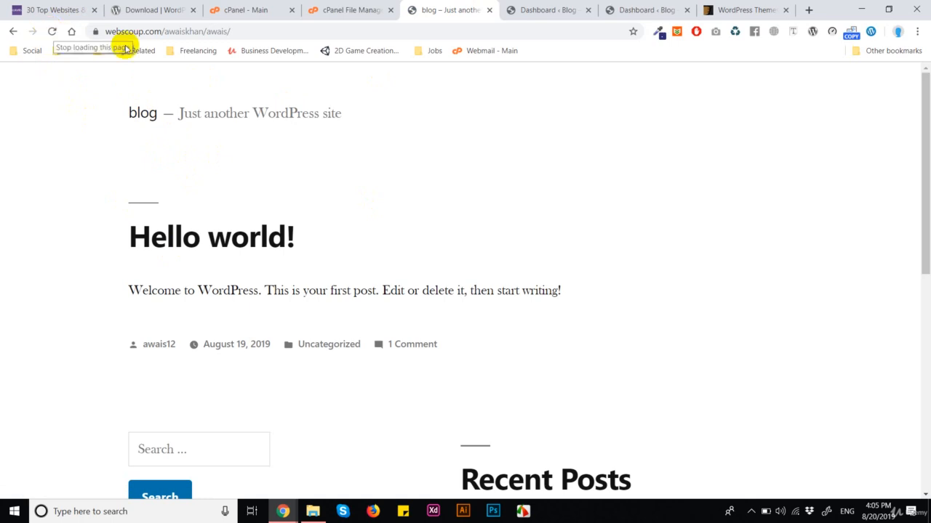
Return to the WordPress dashboard, open the list of all pages in a new tab and switch to it.
left_click(609, 9)
left_click(557, 9)
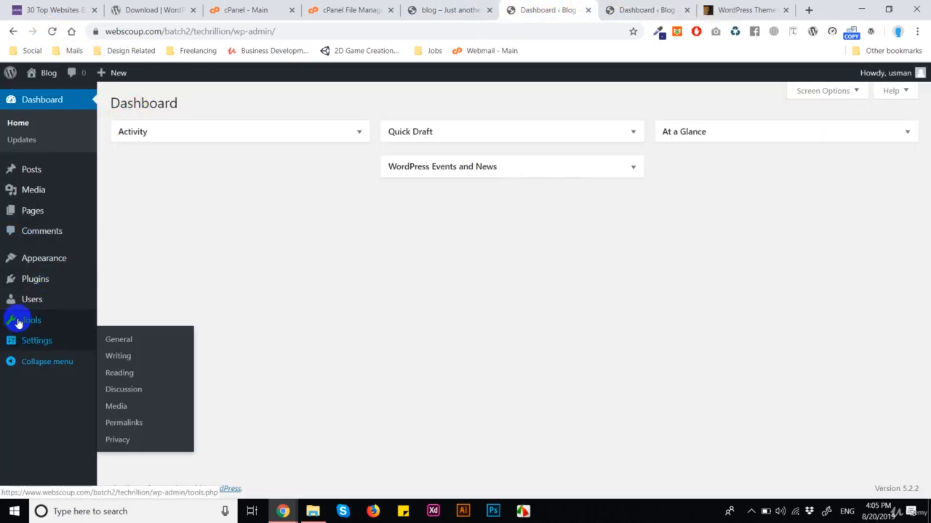
left_click(53, 288)
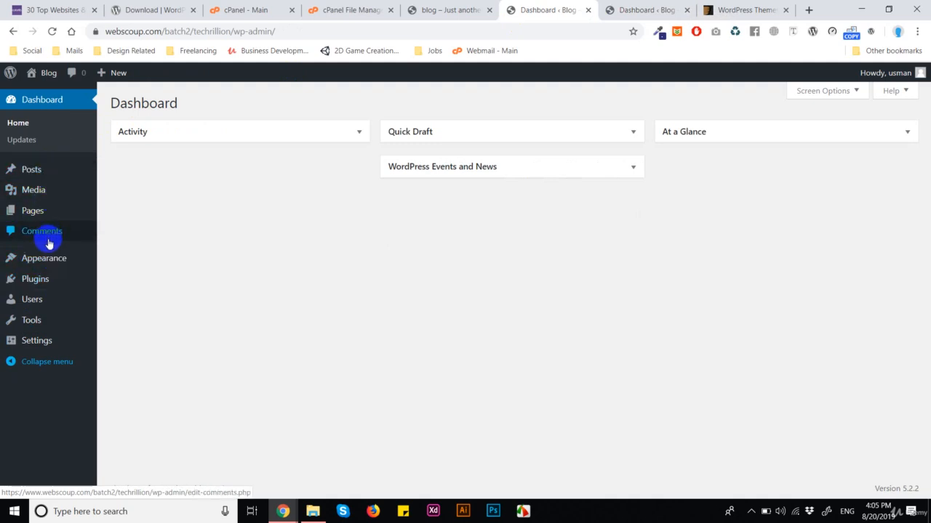
mouse_move(51, 211)
left_click(110, 217, "ctrl")
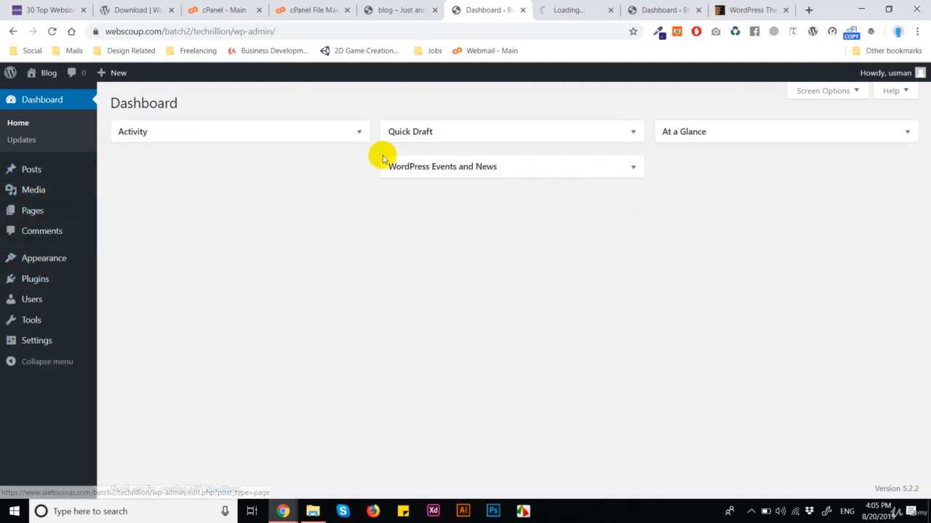
left_click(565, 9)
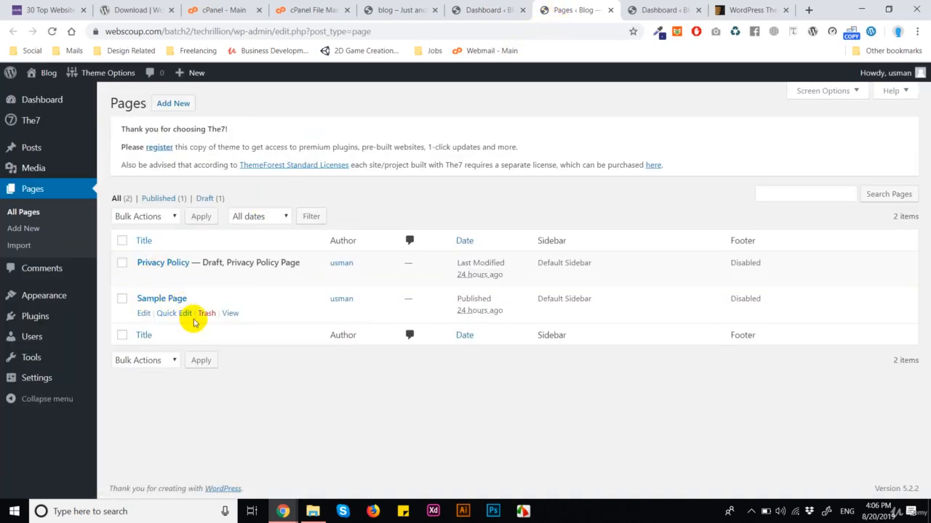
View the published Sample Page in a new tab and point out the phone number in its header.
left_click(230, 313, "ctrl")
left_click(567, 10)
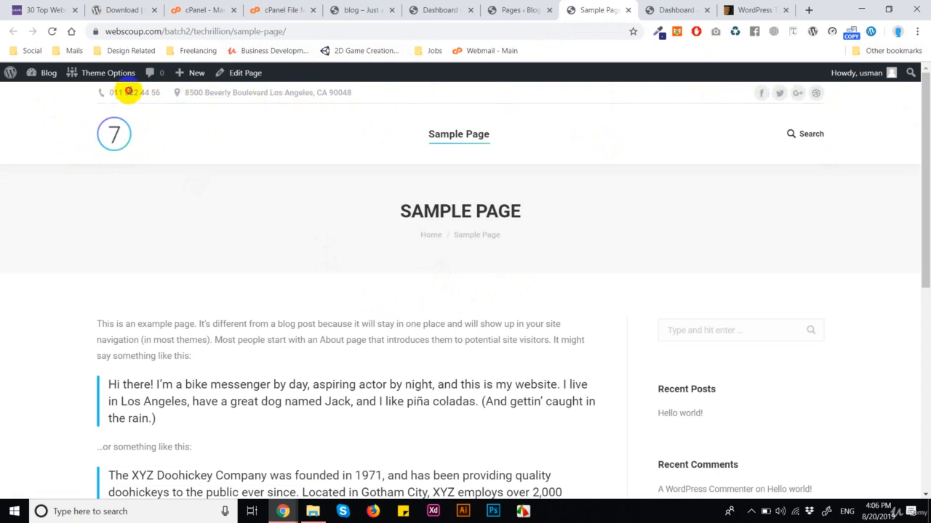
left_click_drag(129, 92, 163, 90)
left_click(169, 109)
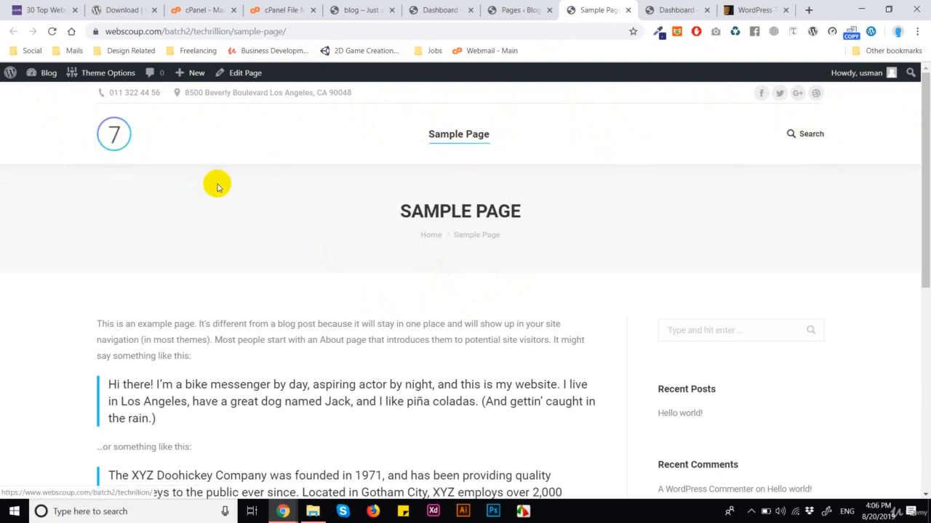
Examine the Sample Page's layout down to the footer and compare it with the other blog's front page.
scroll(381, 211, "down", 1)
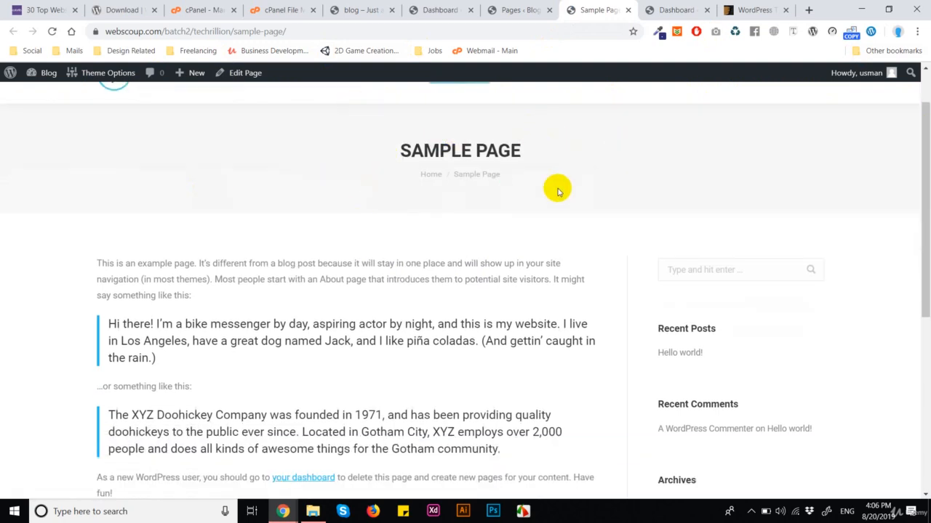
scroll(380, 233, "down", 2)
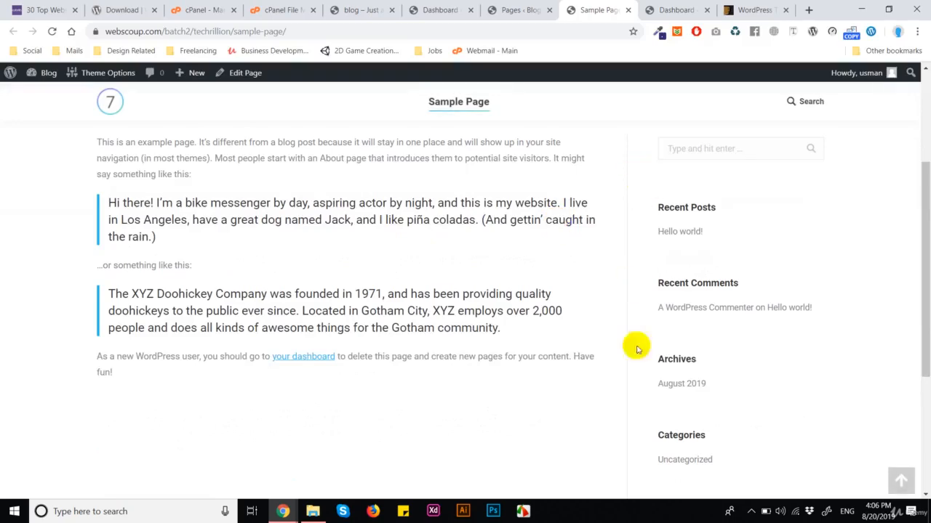
scroll(322, 234, "down", 1)
scroll(322, 234, "down", 3)
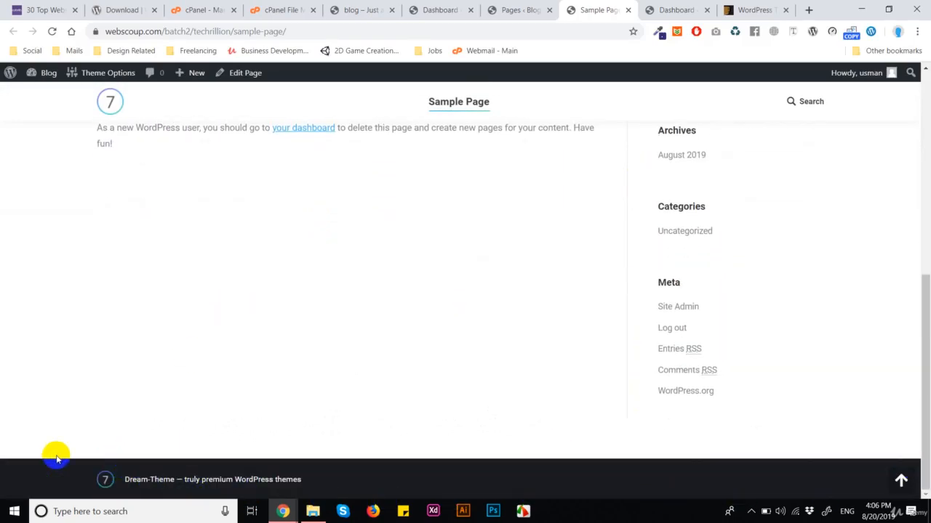
scroll(512, 462, "up", 10)
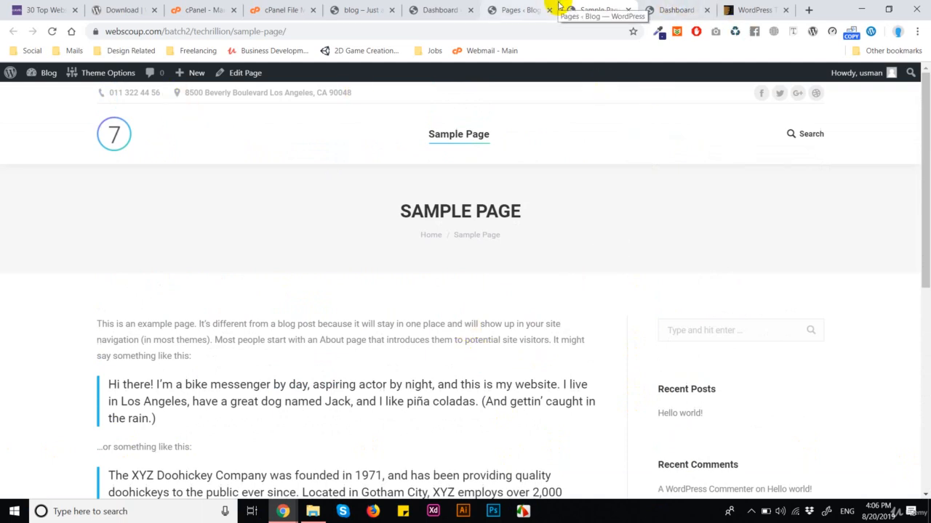
left_click(378, 9)
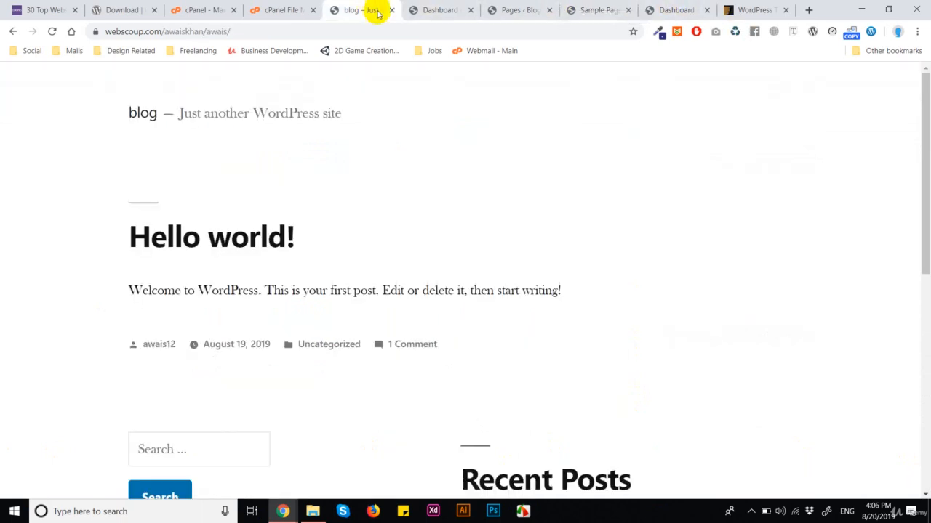
left_click(618, 9)
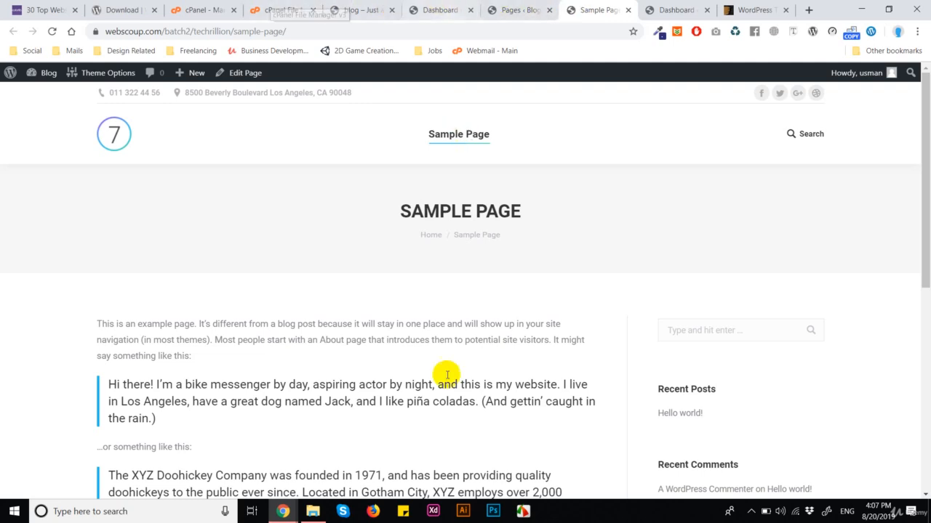
Switch to File Explorer and open the Plugins folder inside Web Designing.
left_click(313, 511)
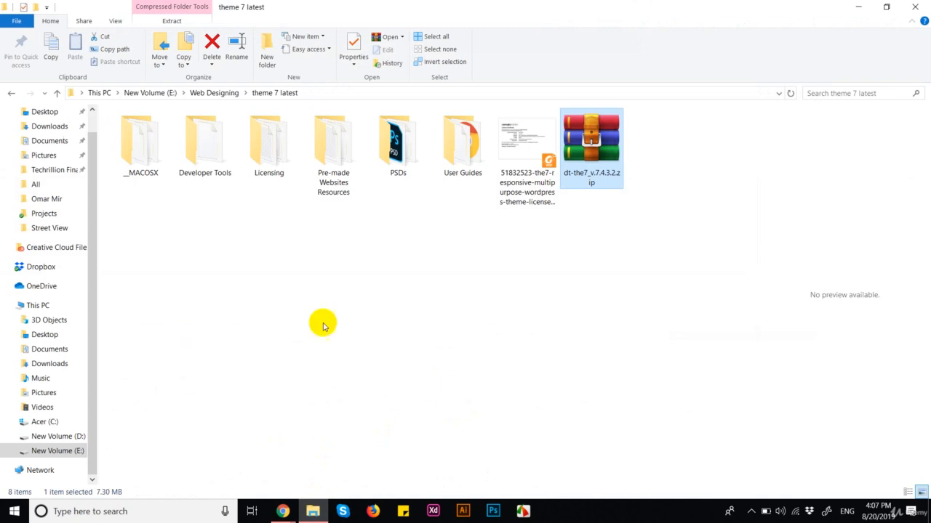
key("alt+Left")
key("alt+Right")
key("alt+Left")
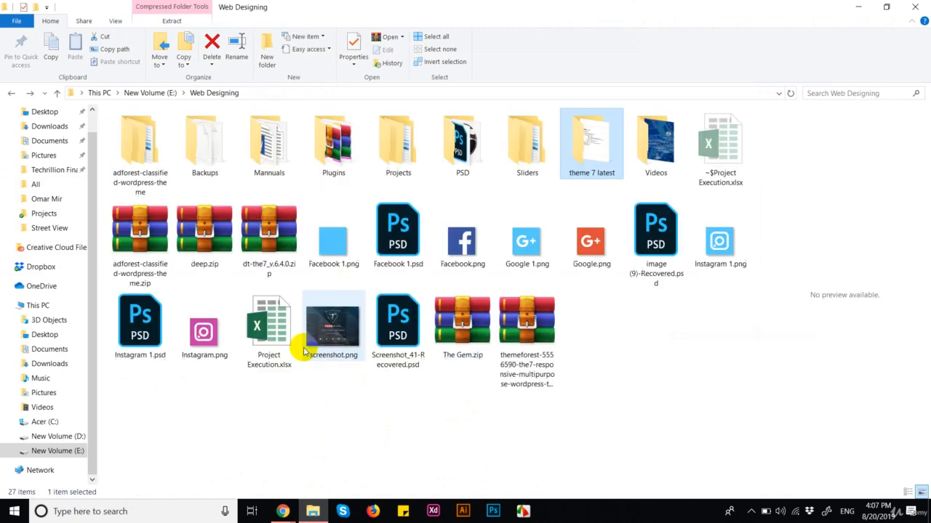
double_click(332, 142)
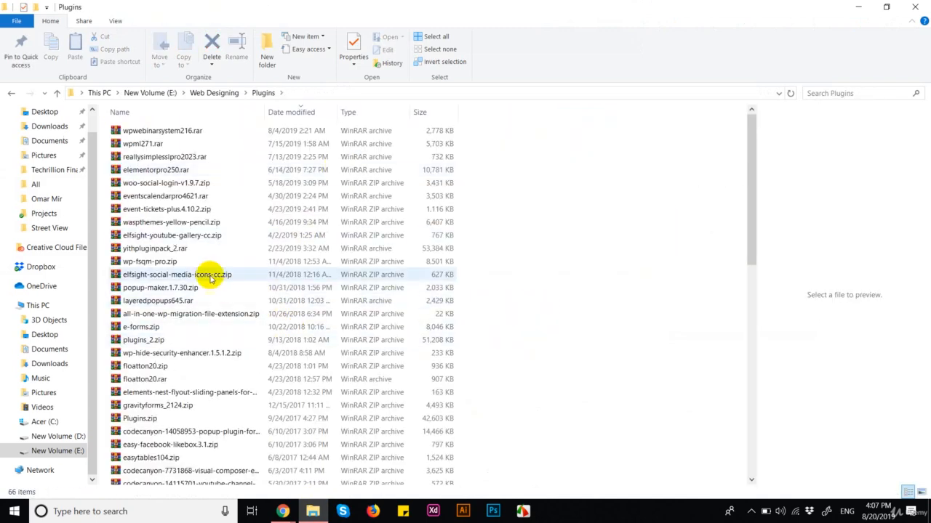
Browse the archives and folders in Plugins and open the DEFAULT PLUGINS folder.
scroll(465, 244, "down", 1)
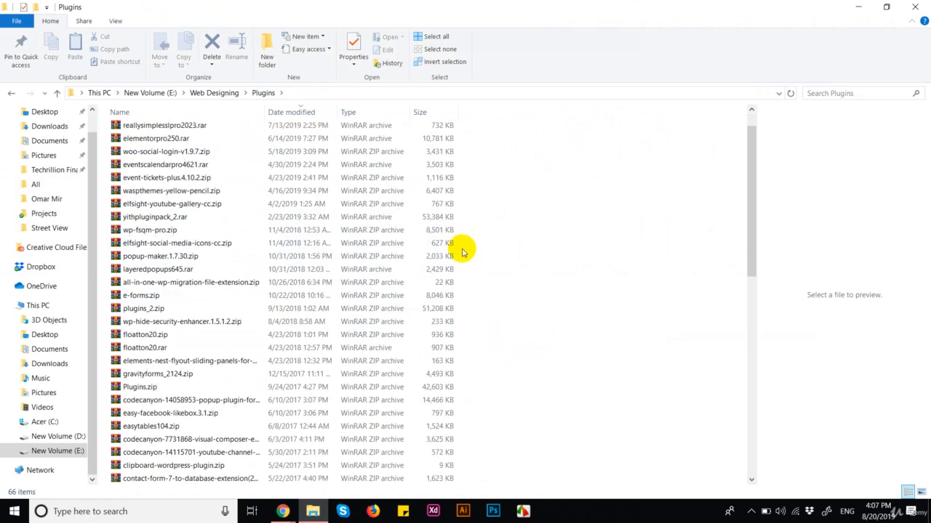
scroll(459, 257, "down", 3)
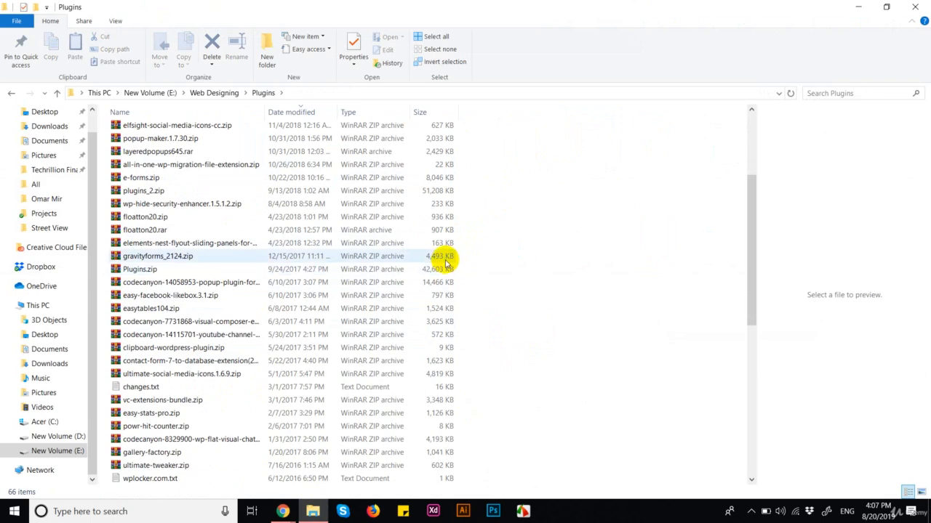
scroll(443, 261, "down", 2)
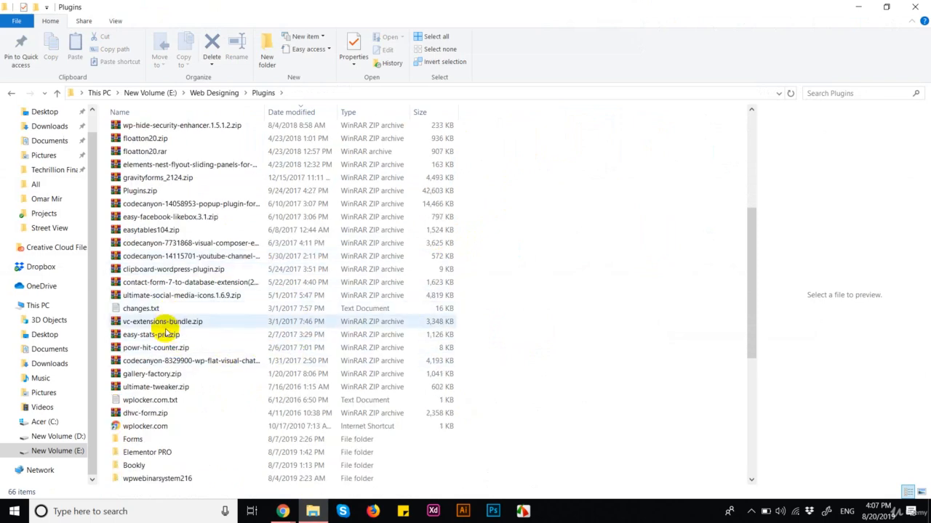
scroll(156, 341, "down", 4)
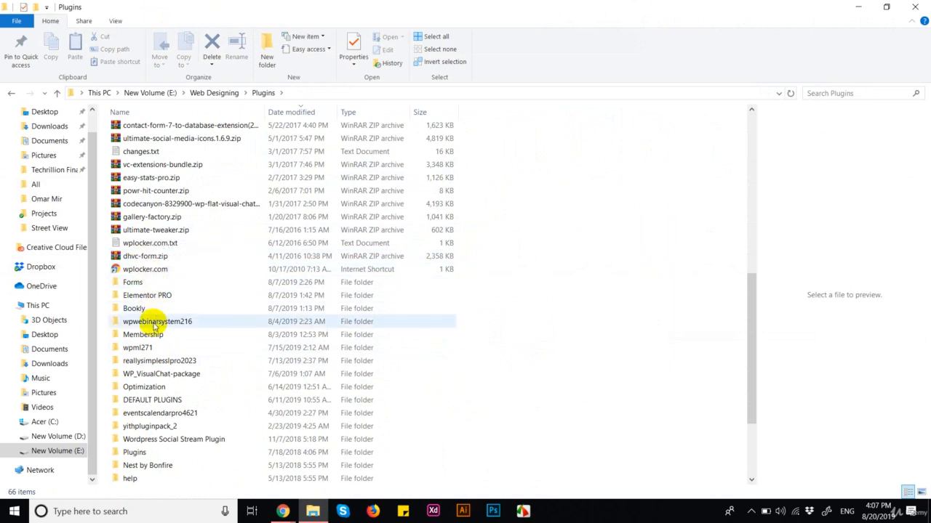
scroll(170, 359, "down", 1)
left_click(176, 361)
double_click(176, 361)
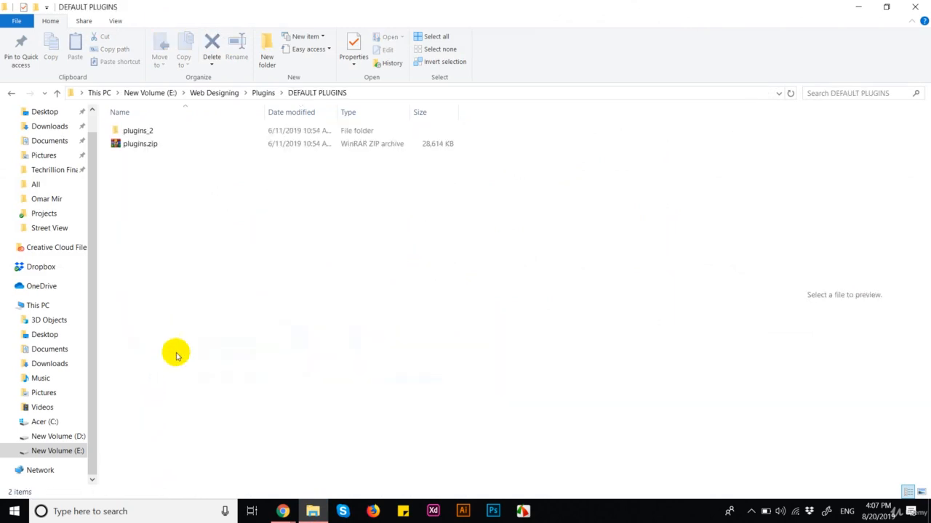
Open the plugins folder inside plugins_2 and select contact-form-7, dt-the7-core, js_composer, revslider and Ultimate_VC_Addons.
double_click(156, 130)
double_click(158, 131)
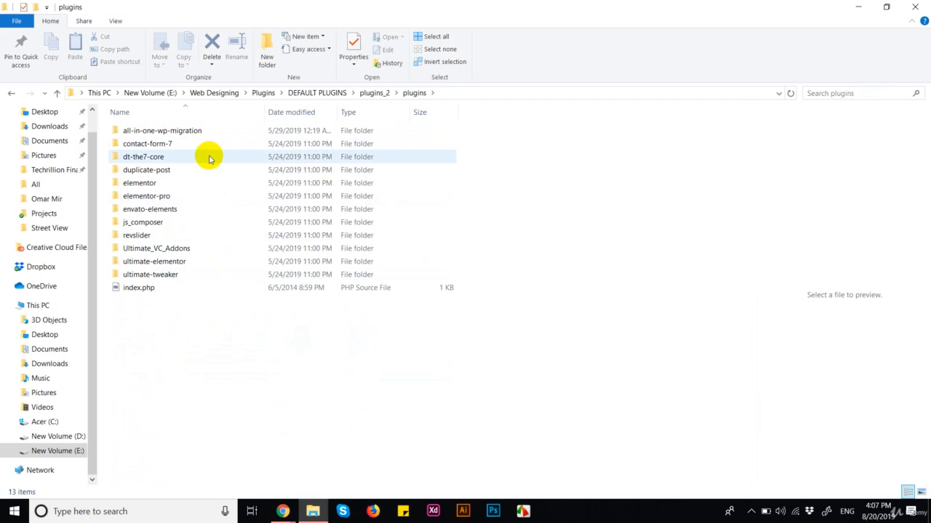
left_click(209, 148)
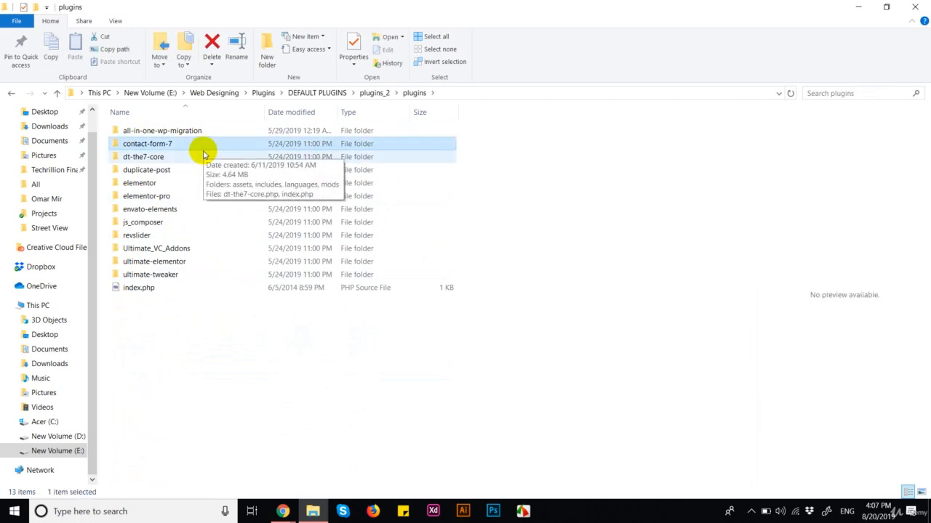
left_click(202, 157, "ctrl")
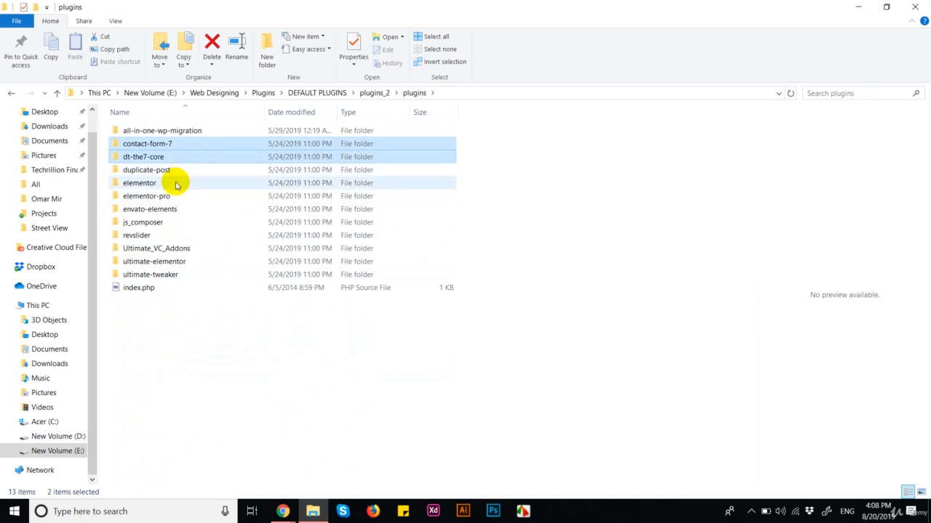
left_click(176, 224, "ctrl")
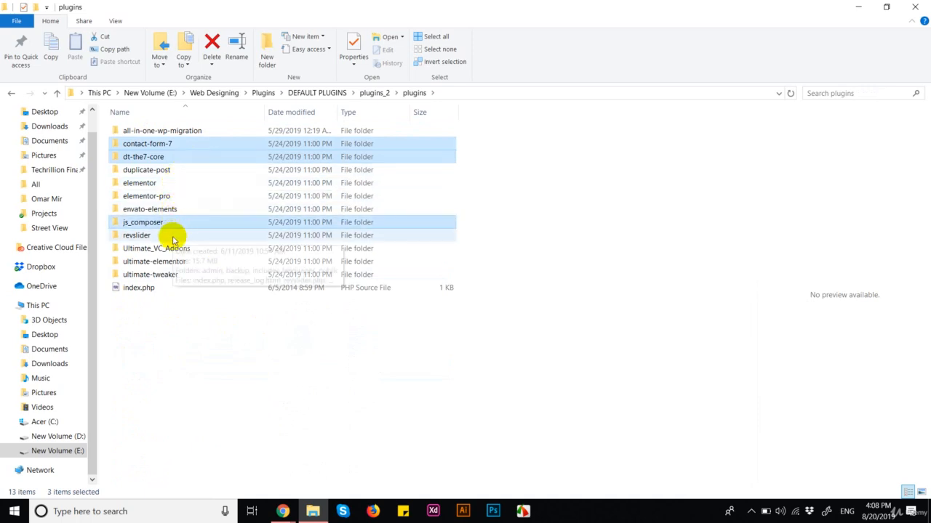
left_click(183, 248, "ctrl")
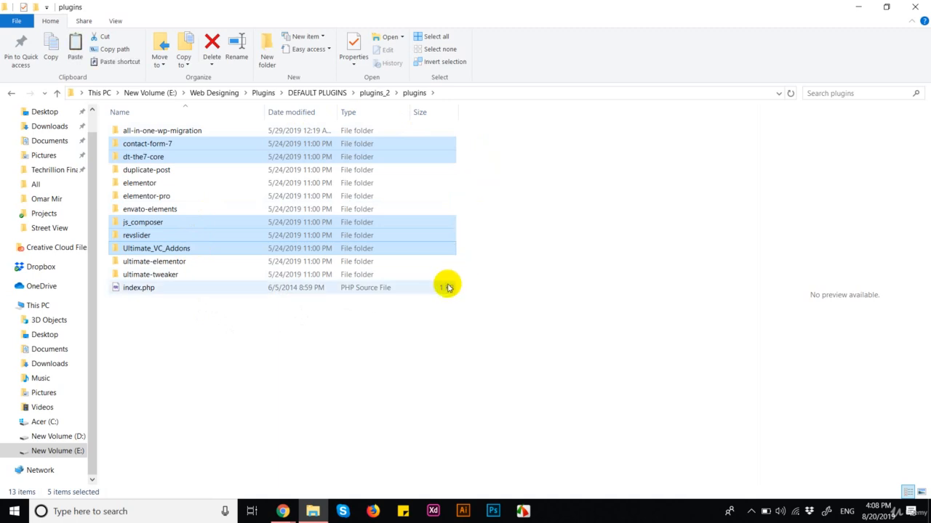
Leave the plugin folders and open the Batch 2 folder under Training on drive D:.
key("alt+Up")
key("alt+Up")
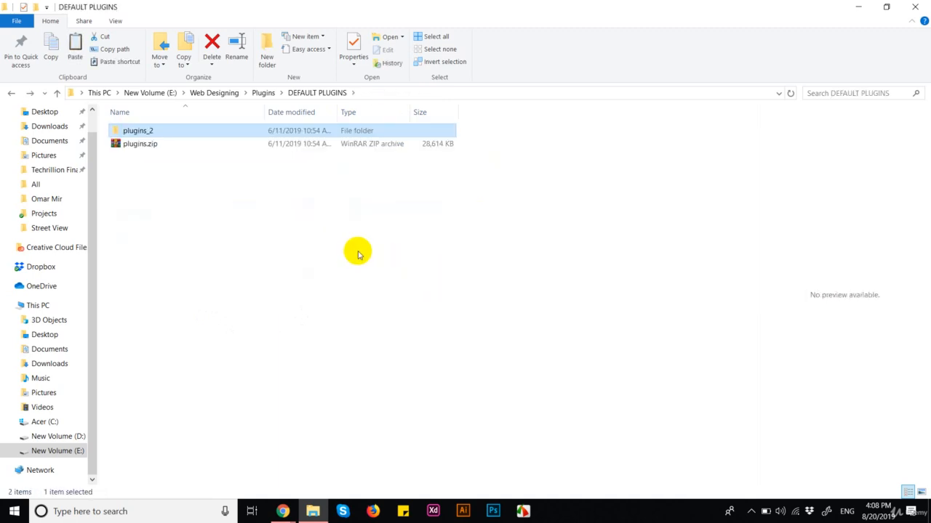
key("alt+Up")
key("alt+Left")
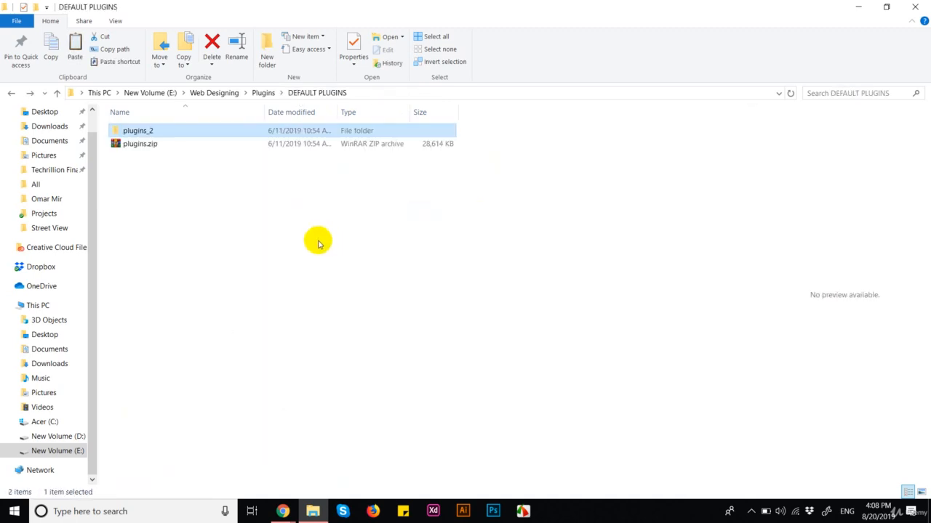
left_click(37, 439)
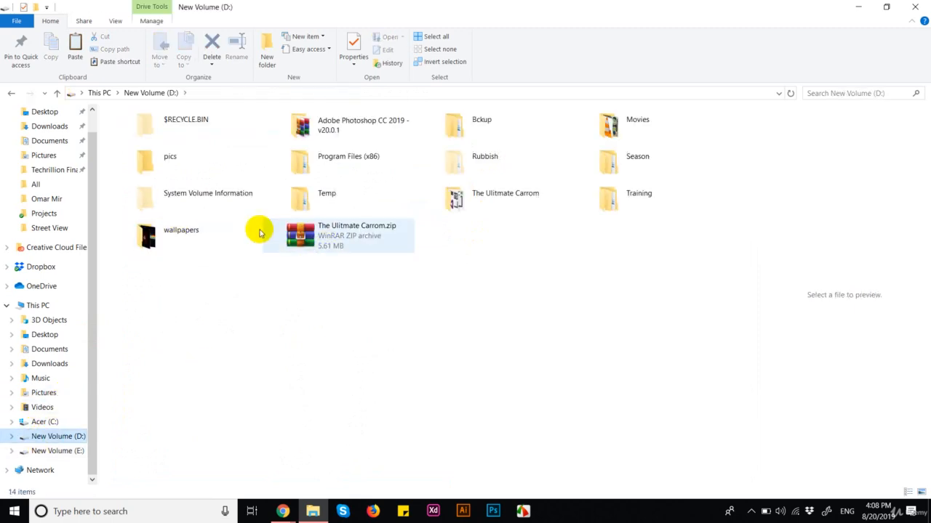
double_click(622, 202)
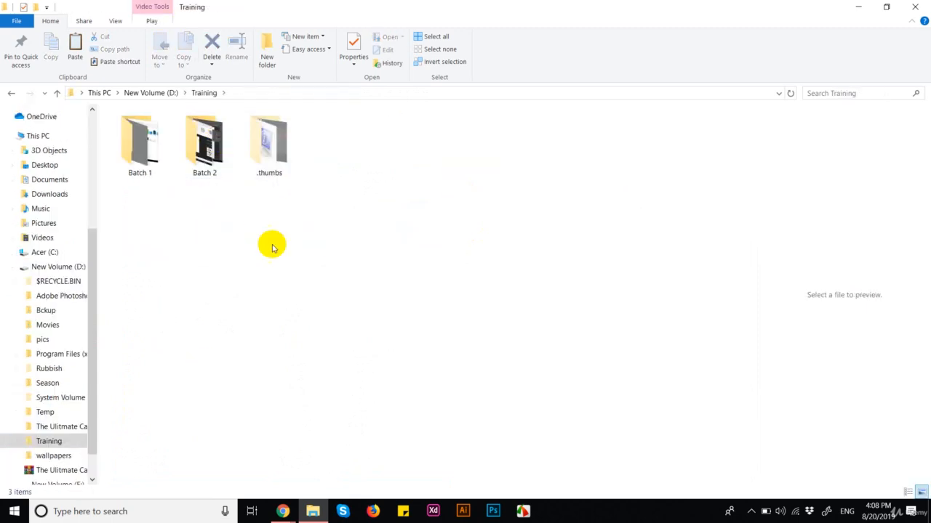
double_click(202, 155)
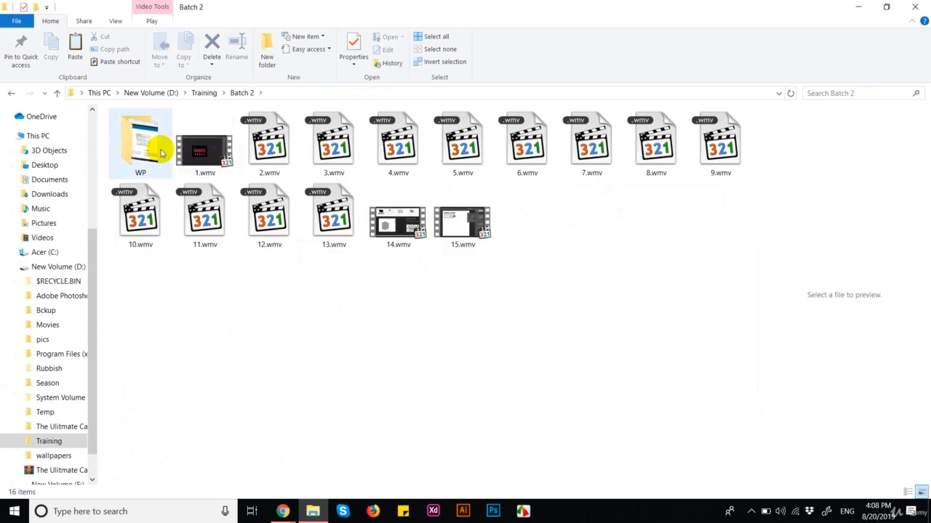
Paste the copied plugin folders into the WP folder inside Batch 2 and compress them into the ZIP archive WP.zip.
double_click(161, 152)
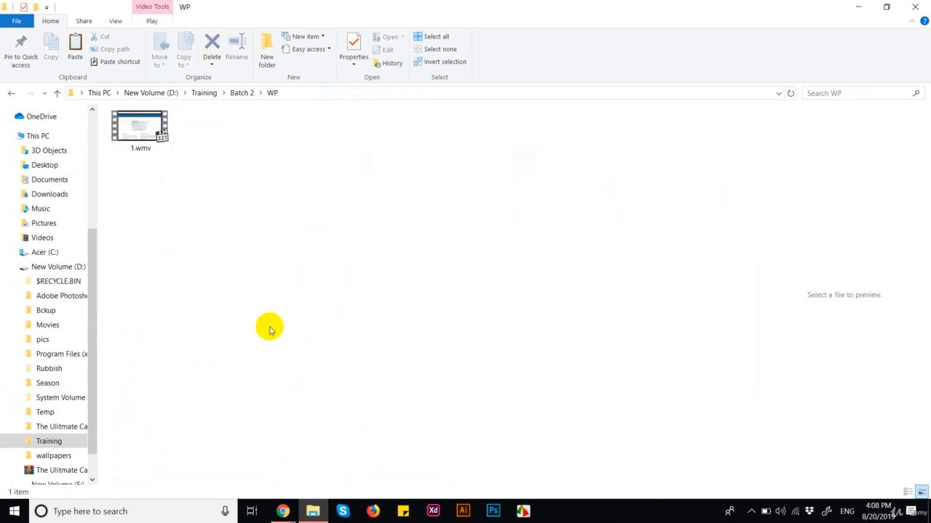
key("ctrl+v")
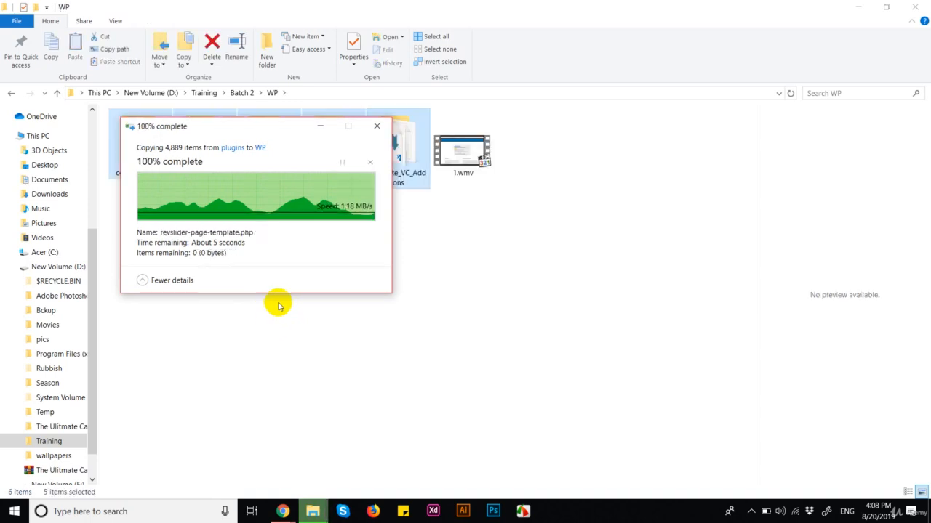
left_click(425, 271)
left_click_drag(425, 271, 111, 110)
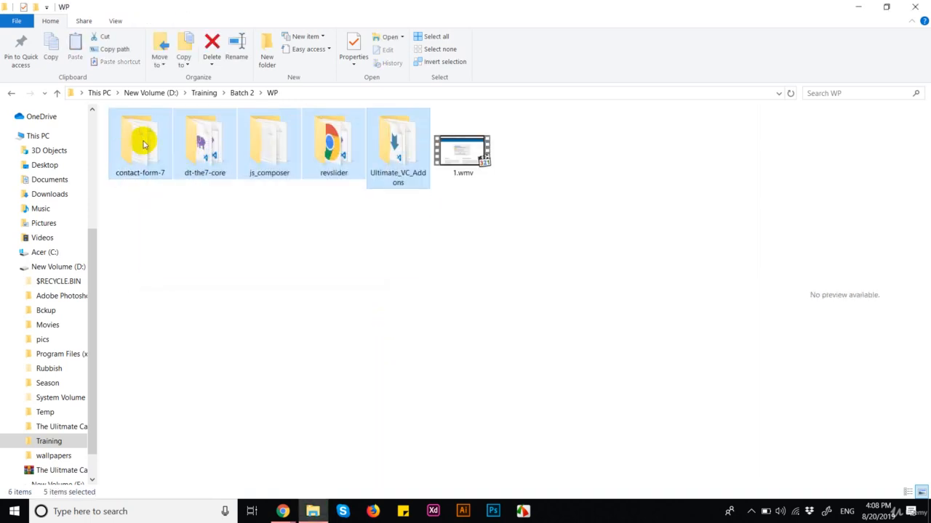
right_click(140, 142)
left_click(243, 272)
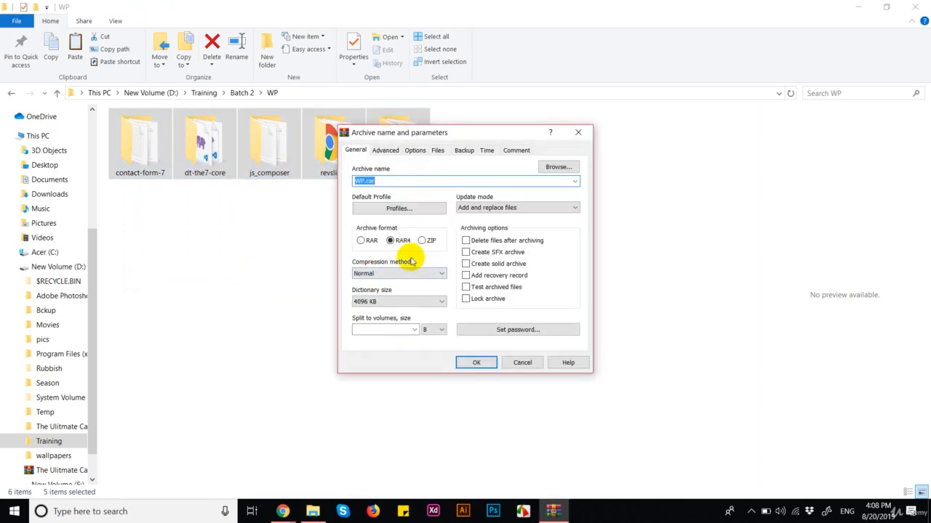
left_click(426, 241)
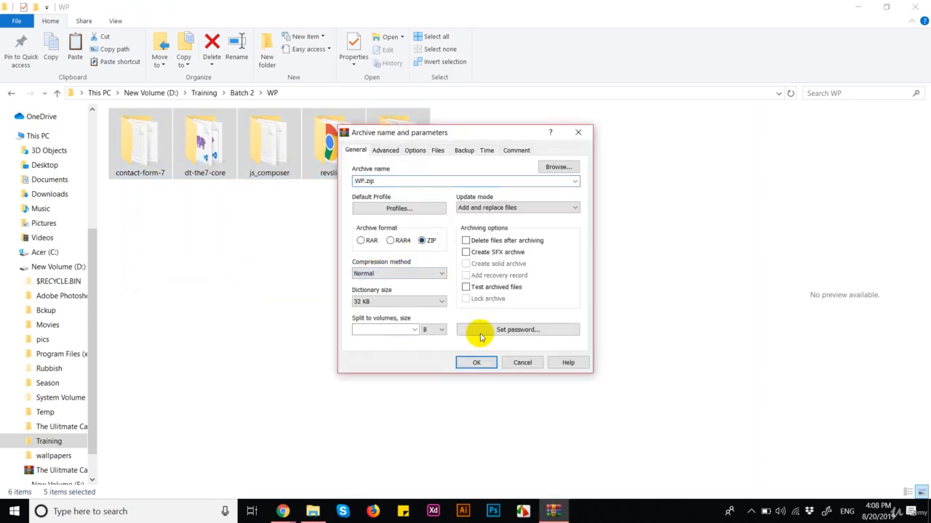
left_click(476, 362)
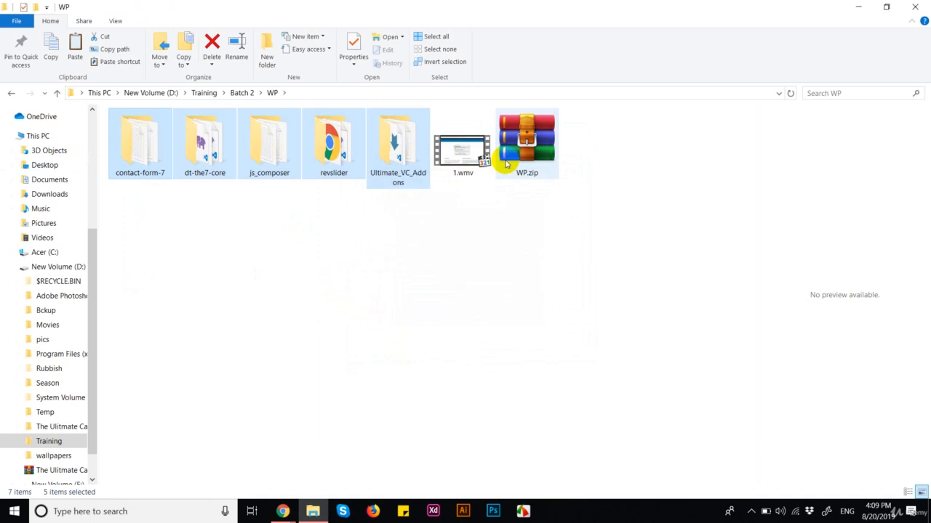
left_click(389, 238)
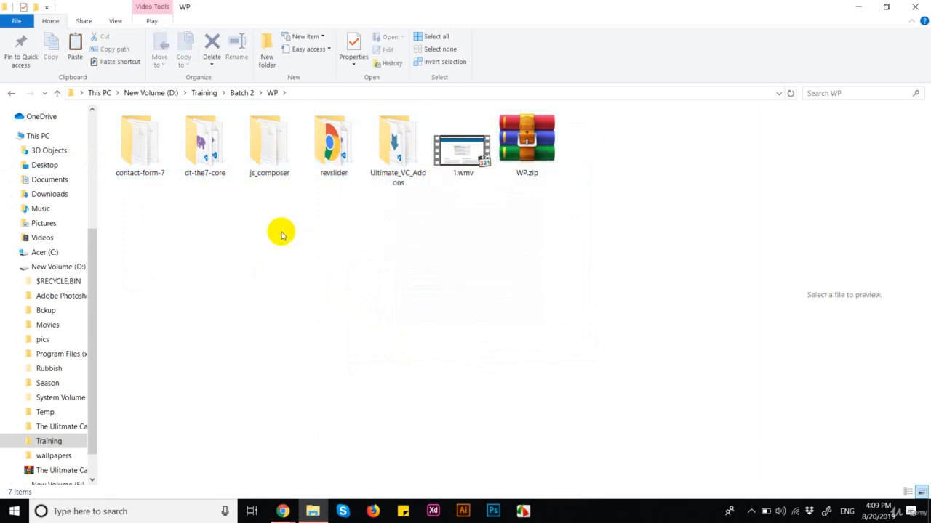
mouse_move(283, 509)
left_click(209, 464)
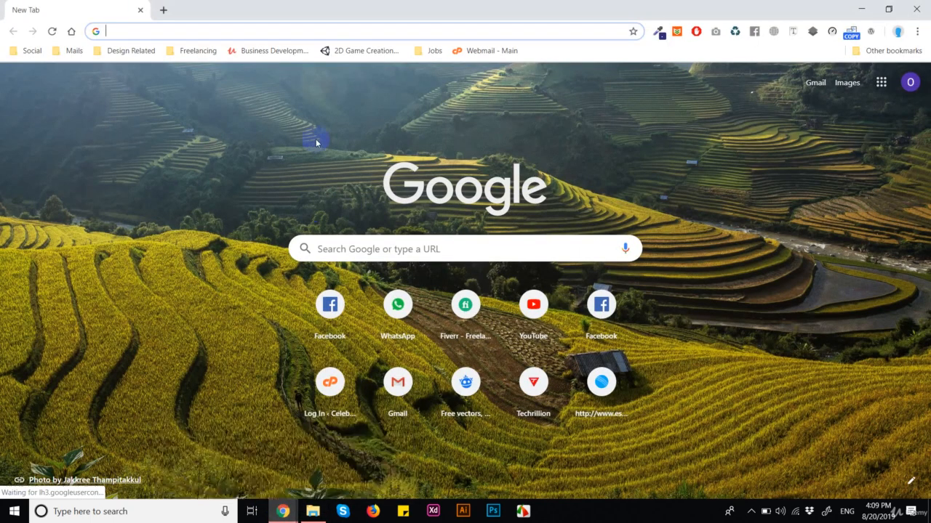
left_click(915, 9)
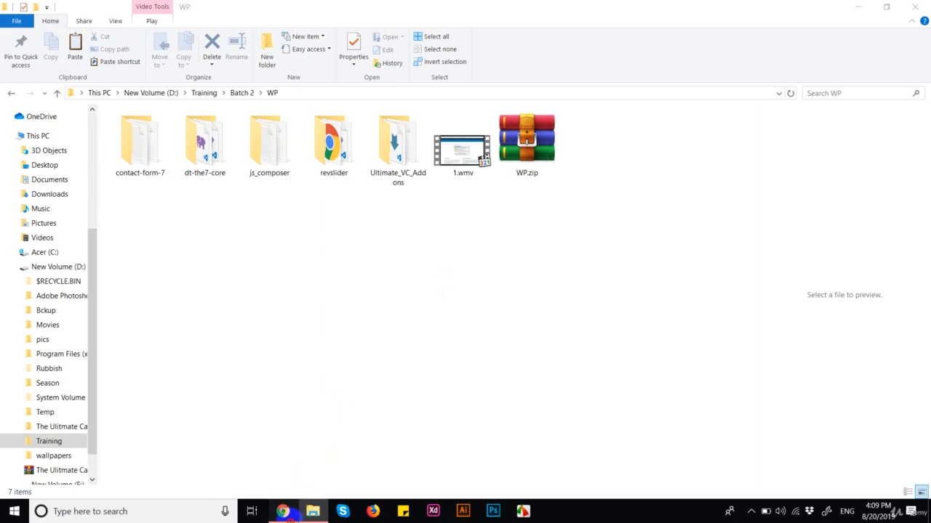
Switch to the cPanel File Manager in Chrome and open public_html/batch2/techrillion/wp-content/plugins.
left_click(284, 512)
left_click(276, 10)
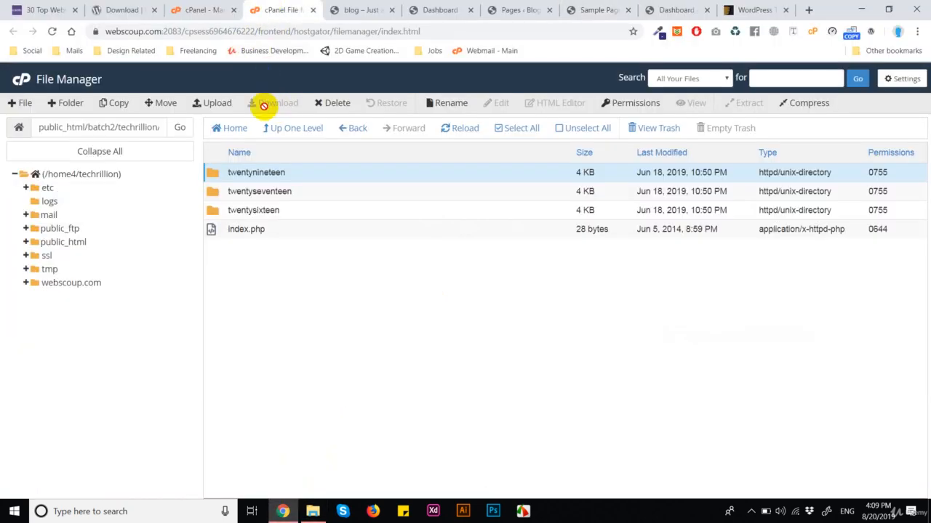
left_click(314, 133)
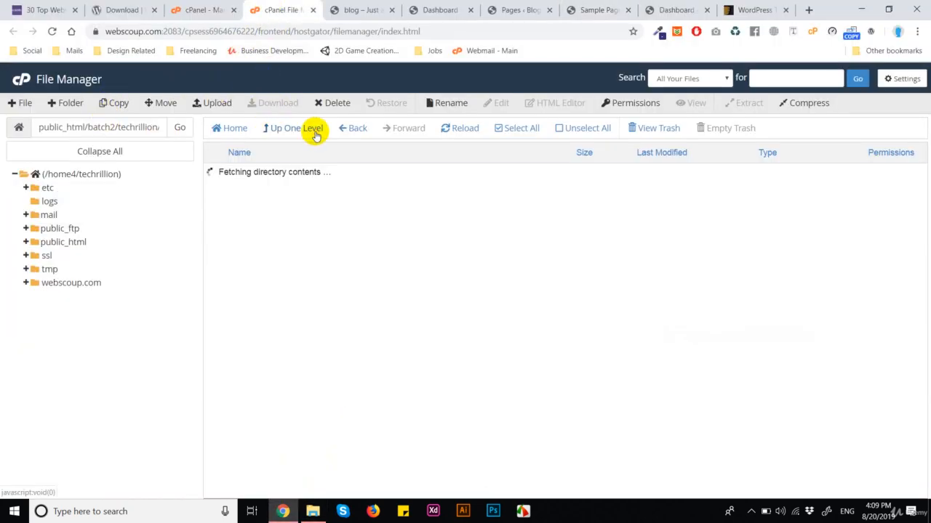
left_click(311, 137)
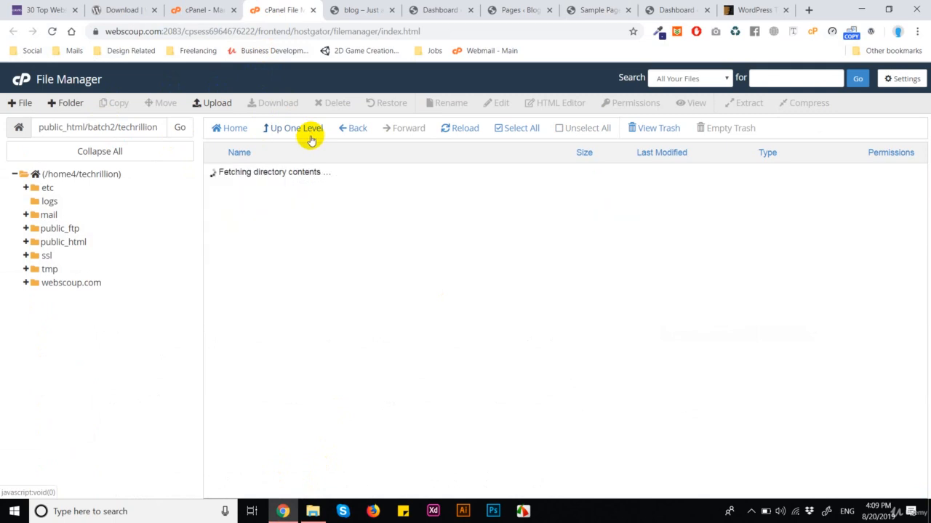
left_click(311, 137)
left_click(309, 135)
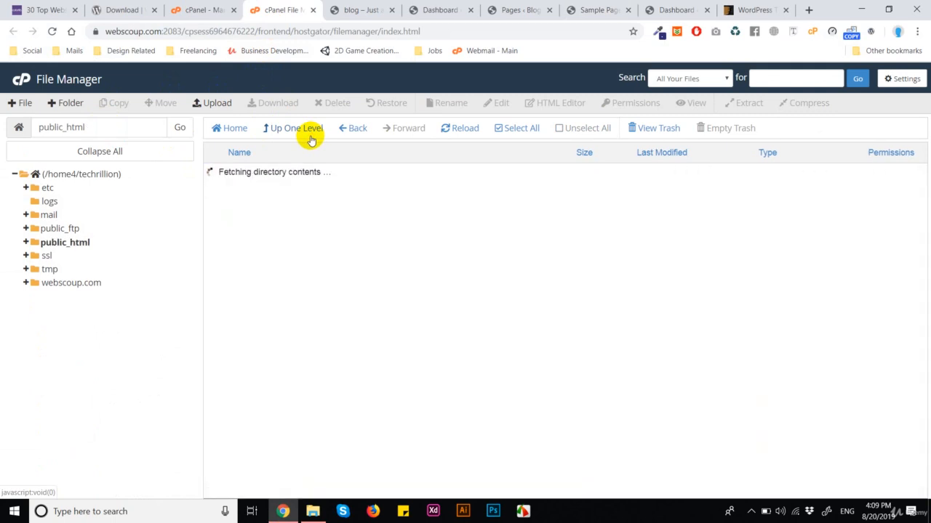
left_click(301, 211)
double_click(302, 211)
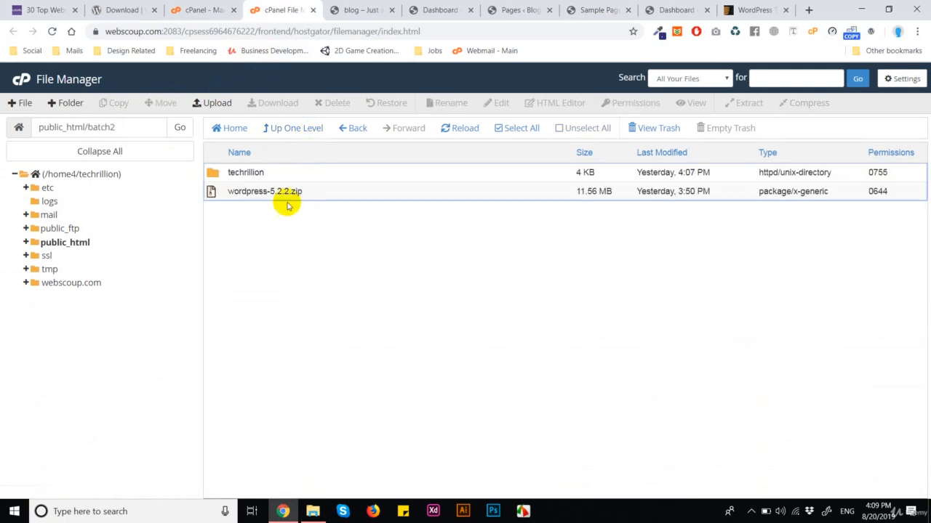
double_click(283, 173)
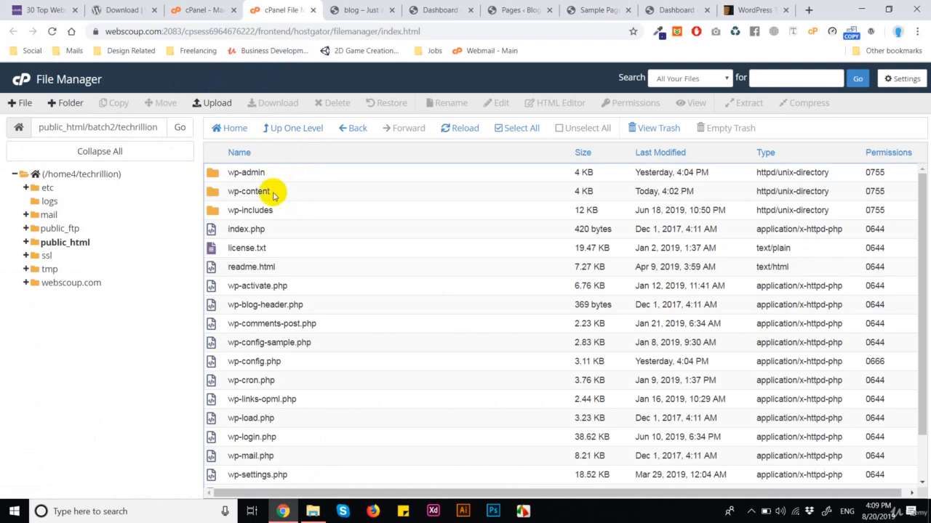
double_click(275, 192)
double_click(280, 172)
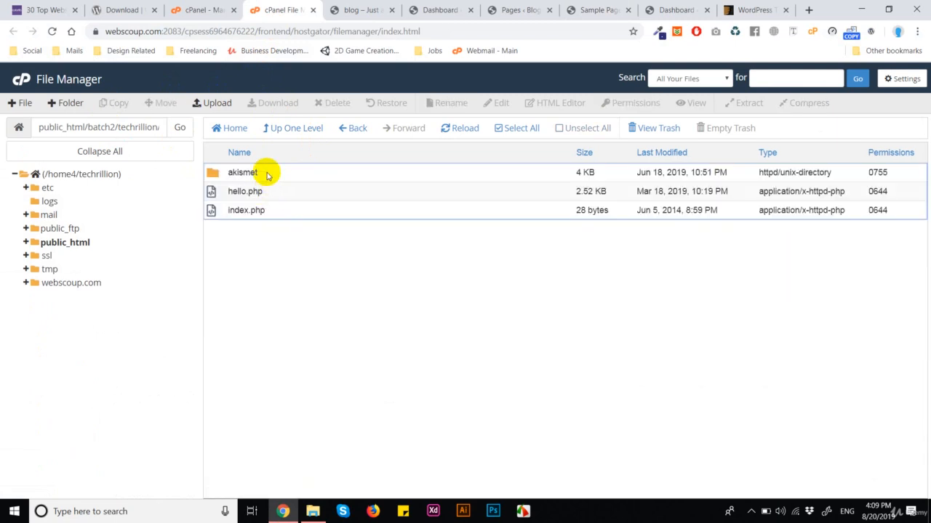
Upload WP.zip from File Explorer to the wp-content/plugins folder, return to the File Manager and reload the folder.
left_click(267, 175)
left_click(272, 194)
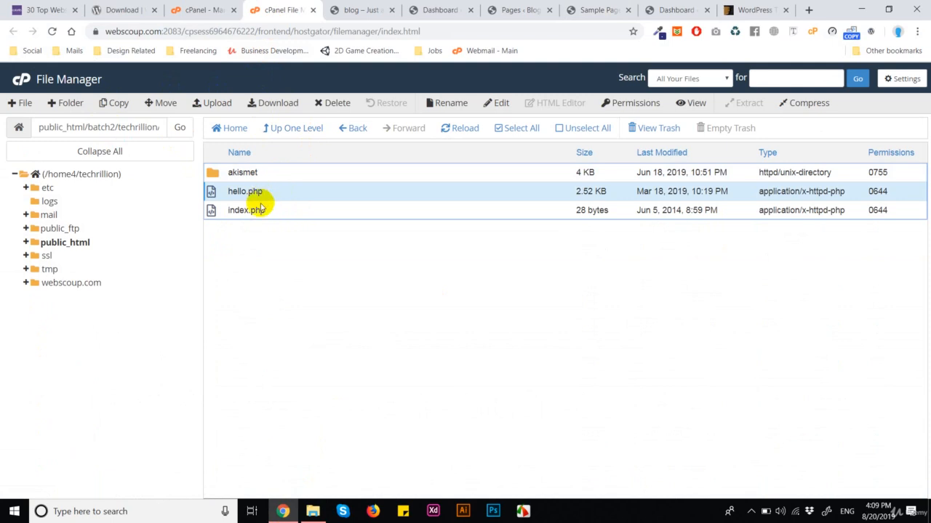
left_click(211, 102)
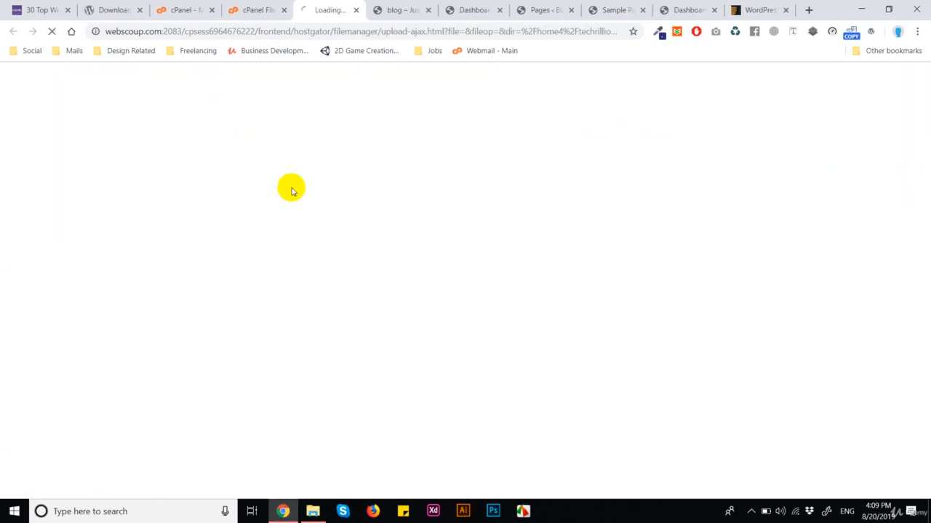
left_click(313, 511)
left_click_drag(527, 145, 368, 247)
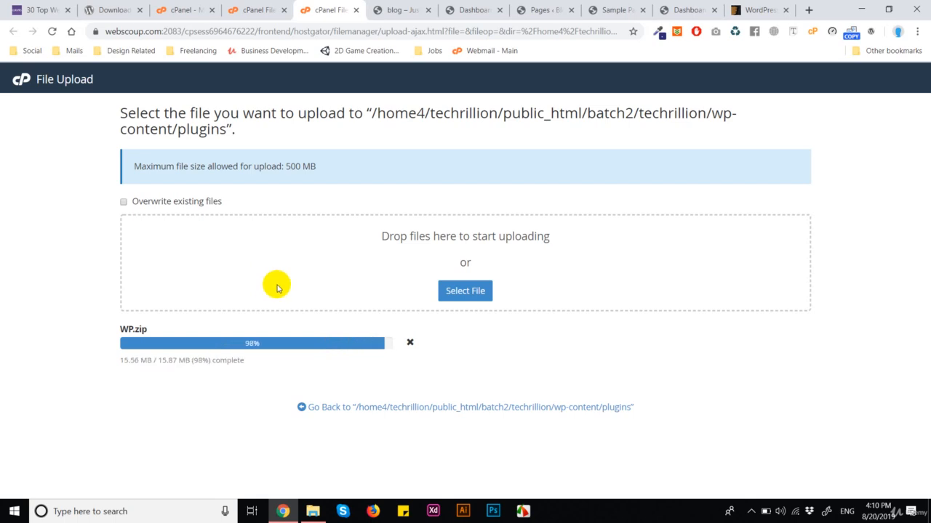
left_click(426, 406)
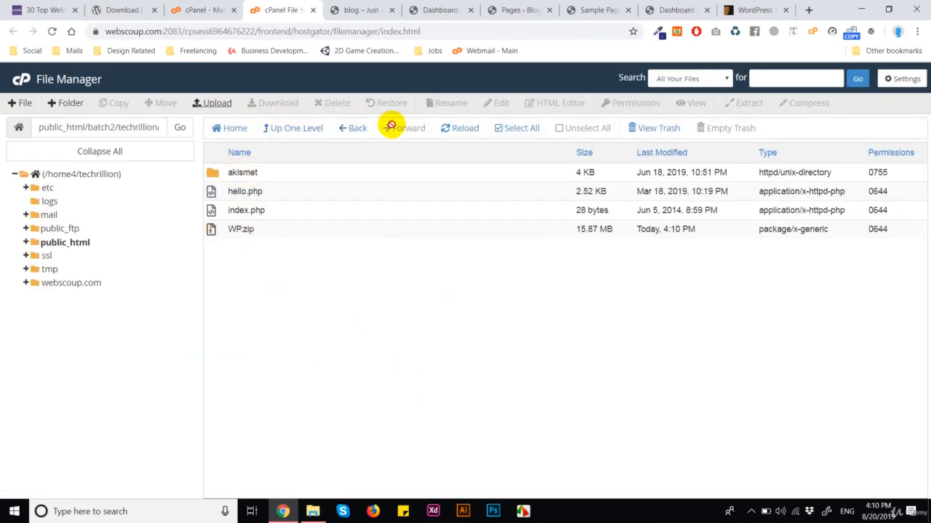
left_click(451, 137)
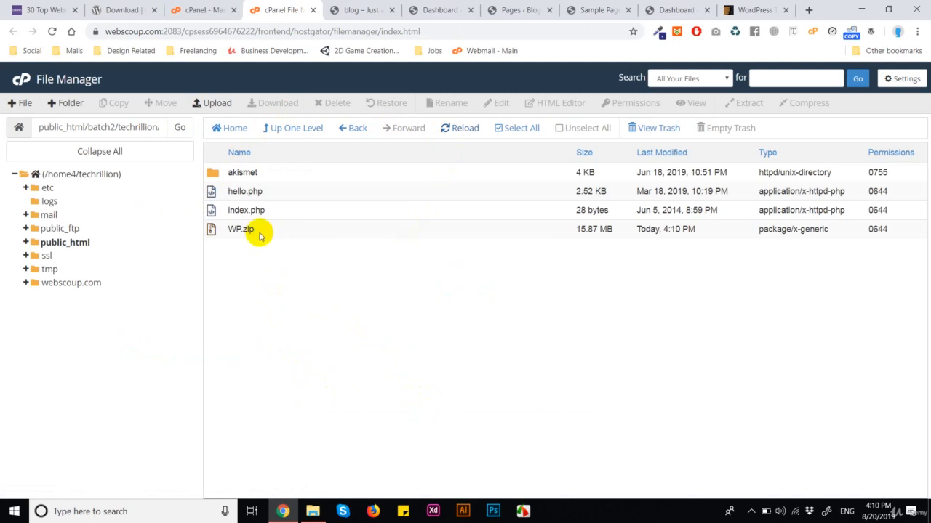
Extract WP.zip into the wp-content/plugins folder and reload the file list.
left_click(270, 235)
right_click(274, 237)
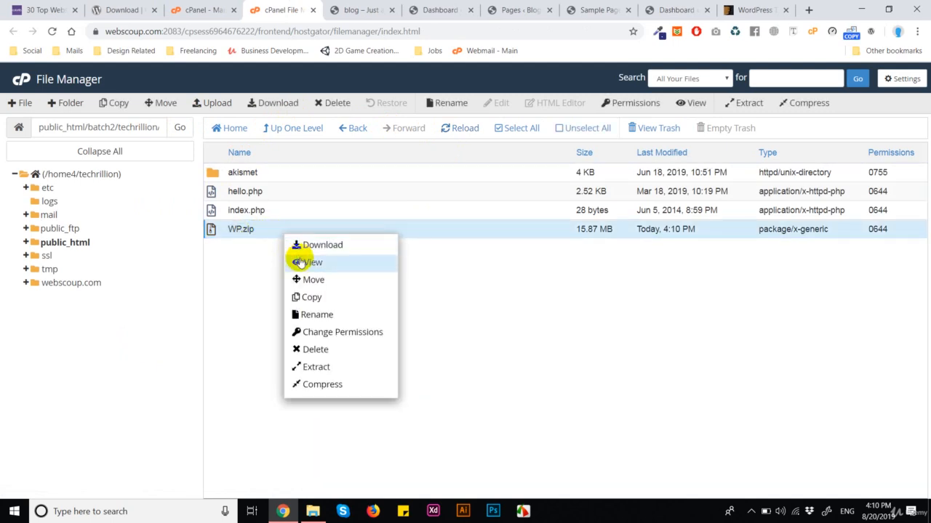
left_click(317, 367)
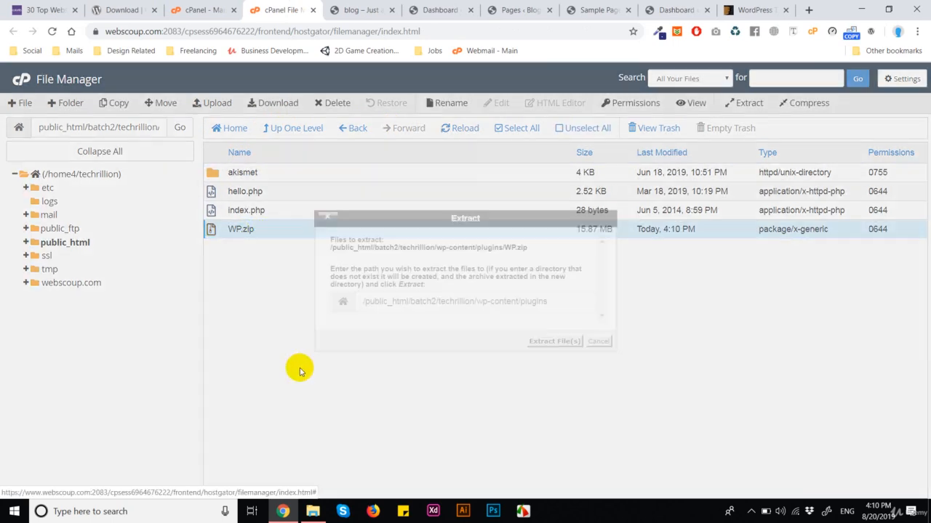
left_click(554, 341)
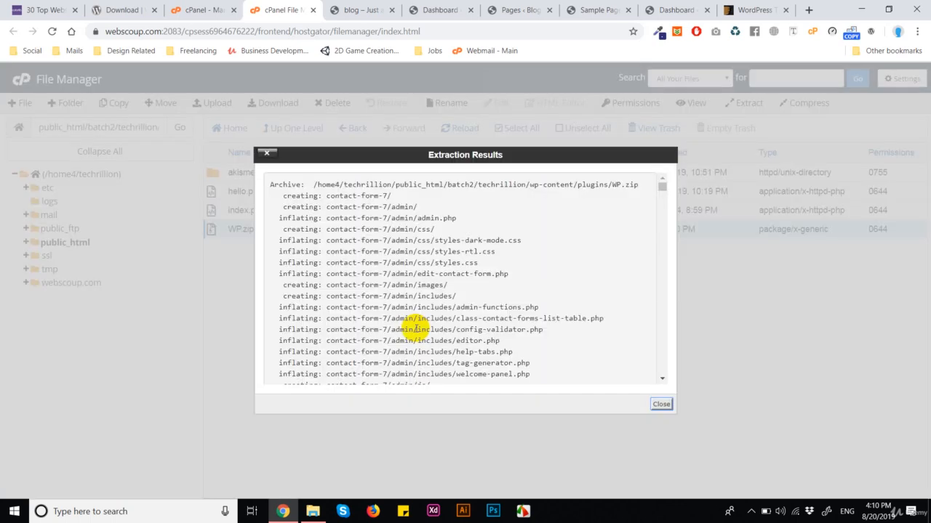
left_click(654, 404)
left_click(482, 136)
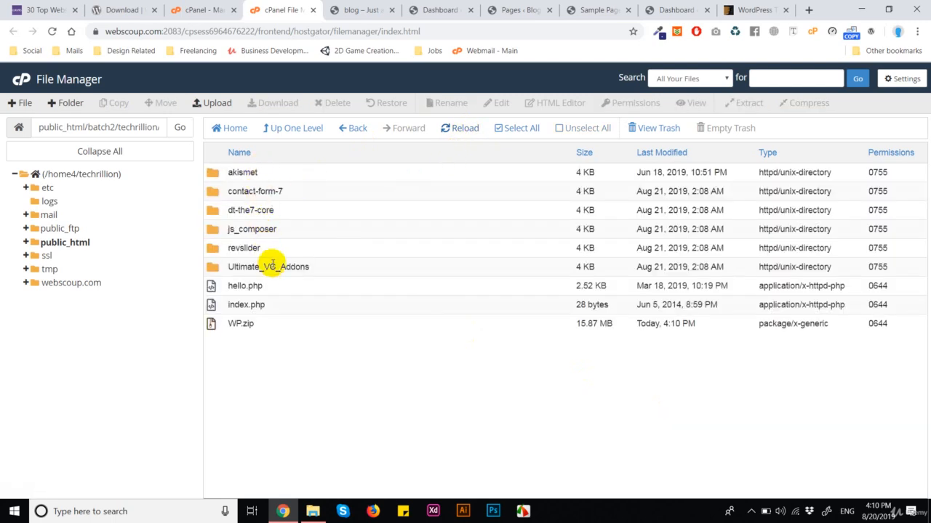
Return to the WordPress dashboard and open the Installed Plugins page in a new browser tab.
left_click(516, 5)
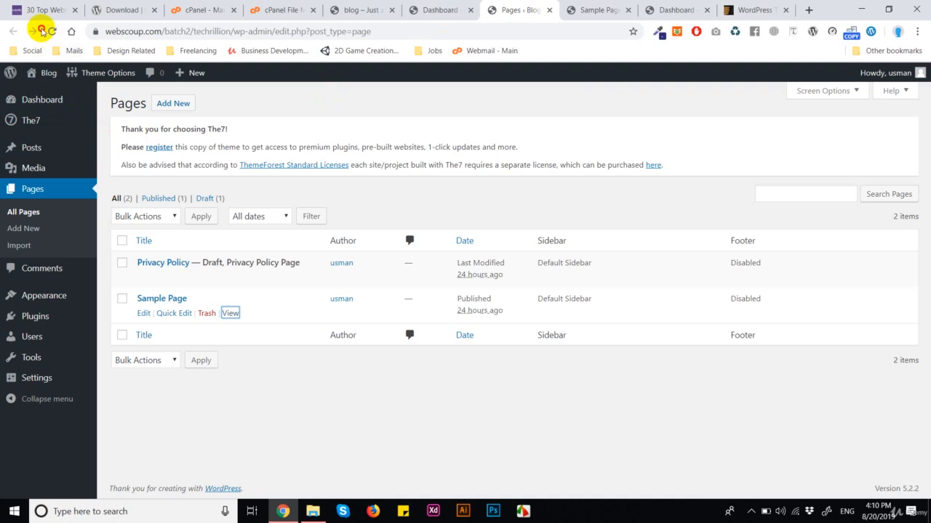
left_click(52, 32)
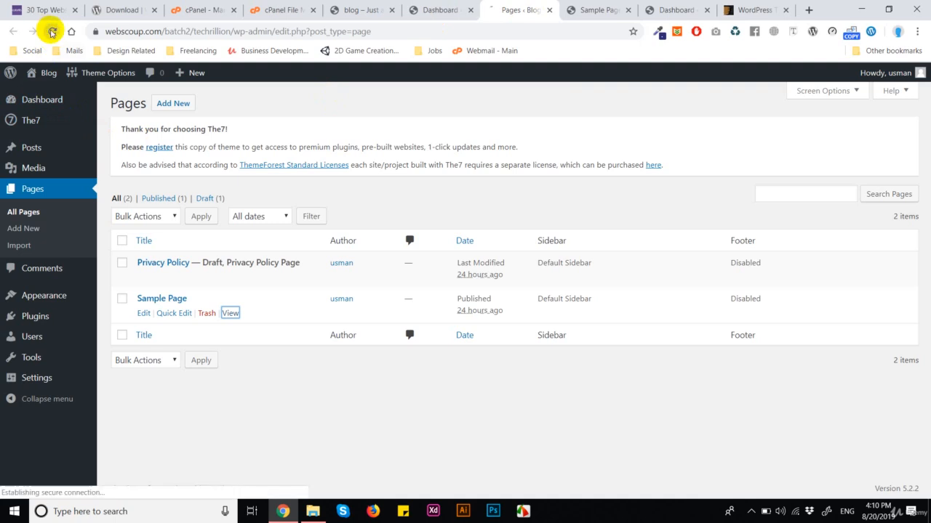
left_click(589, 9)
left_click(436, 9)
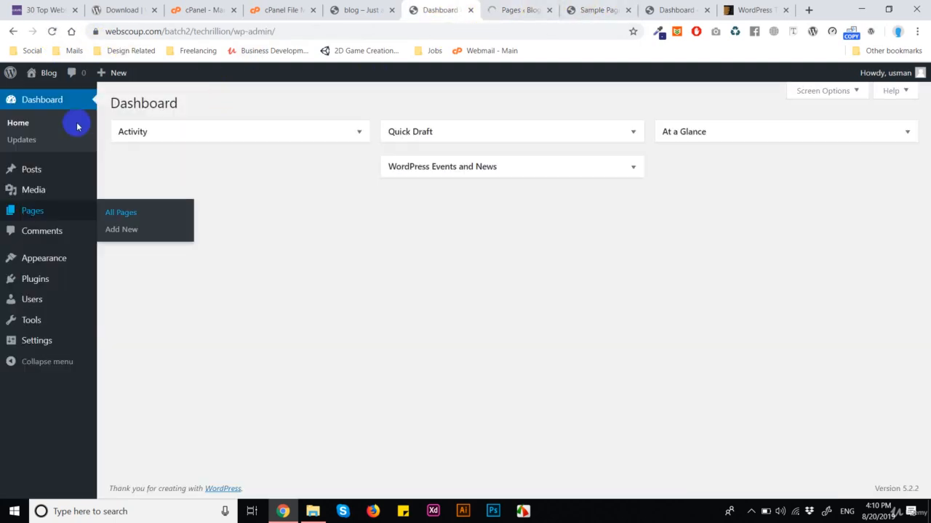
mouse_move(53, 278)
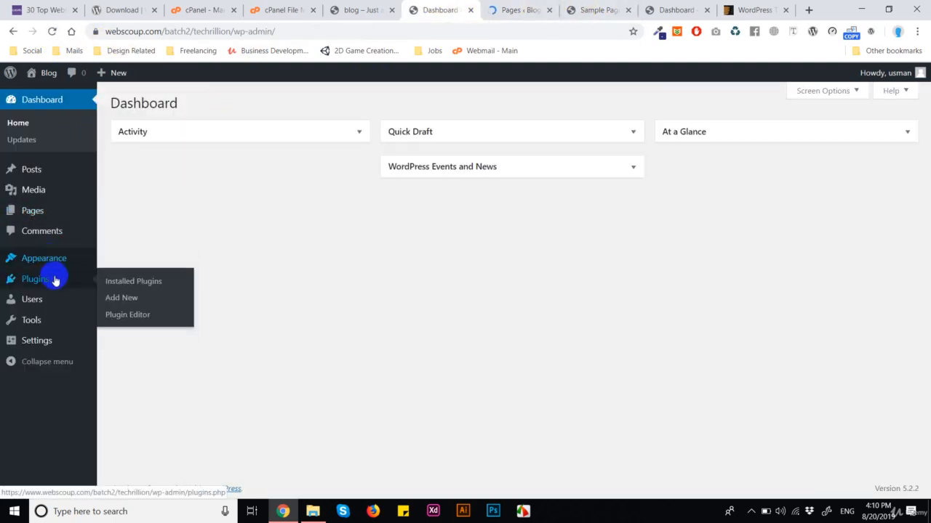
right_click(151, 286)
left_click(204, 291)
left_click(447, 9)
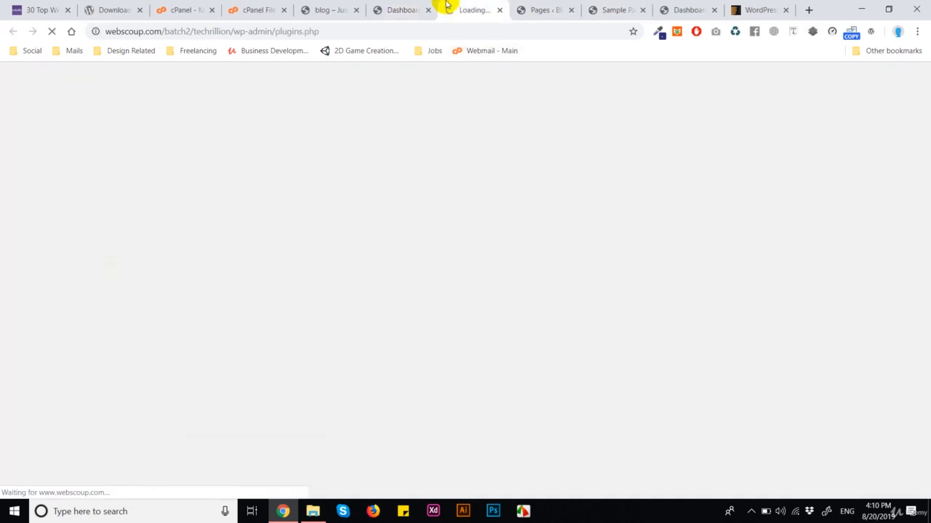
Bulk-delete the Akismet Anti-Spam and Hello Dolly plugins from the installed plugins and confirm the deletion.
scroll(472, 284, "down", 4)
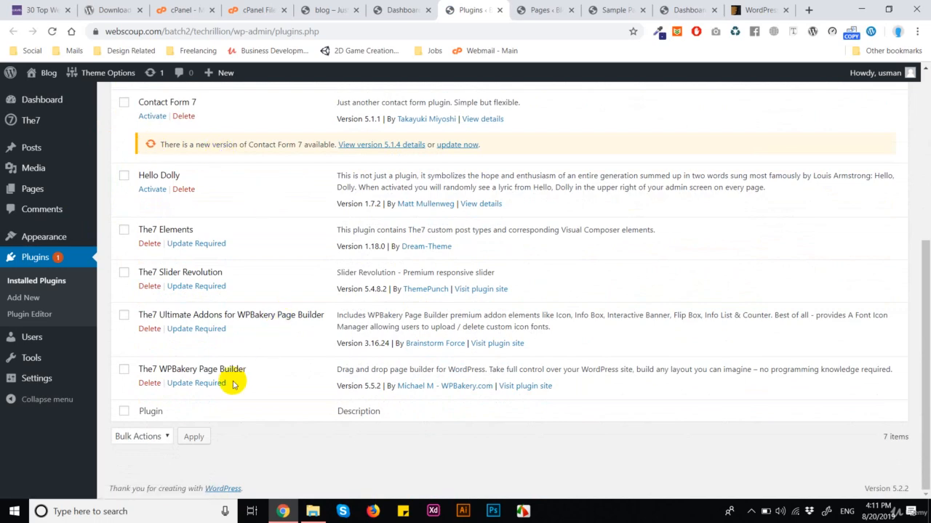
scroll(131, 302, "up", 1)
scroll(262, 305, "up", 3)
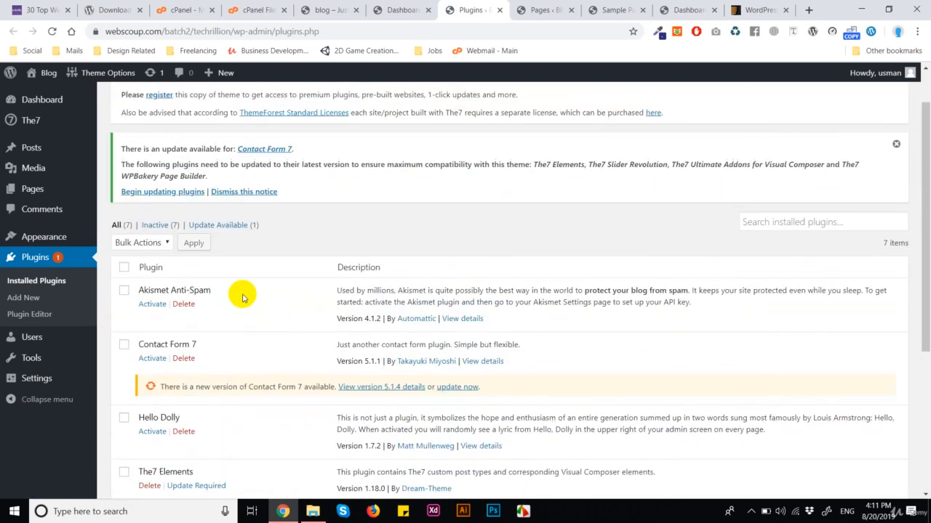
scroll(178, 269, "down", 2)
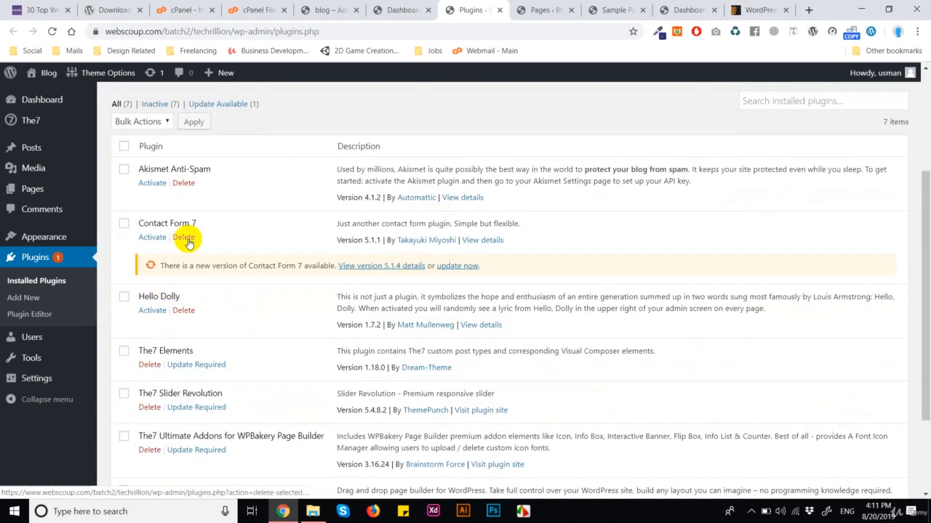
left_click(124, 169)
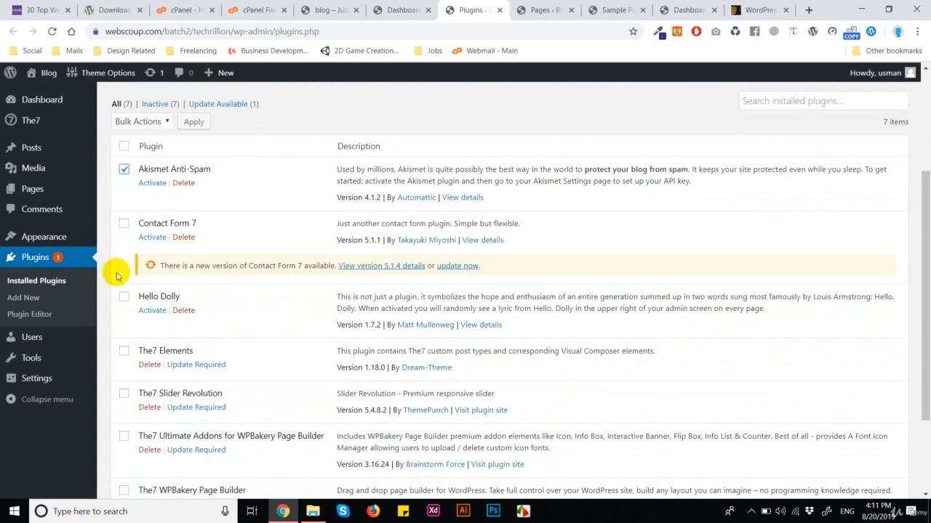
left_click(123, 298)
left_click(149, 121)
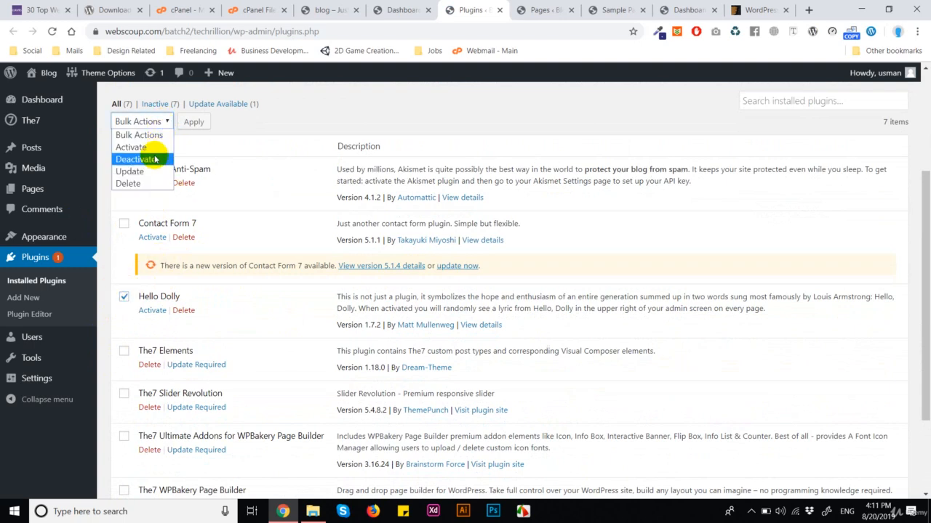
left_click(146, 183)
left_click(194, 122)
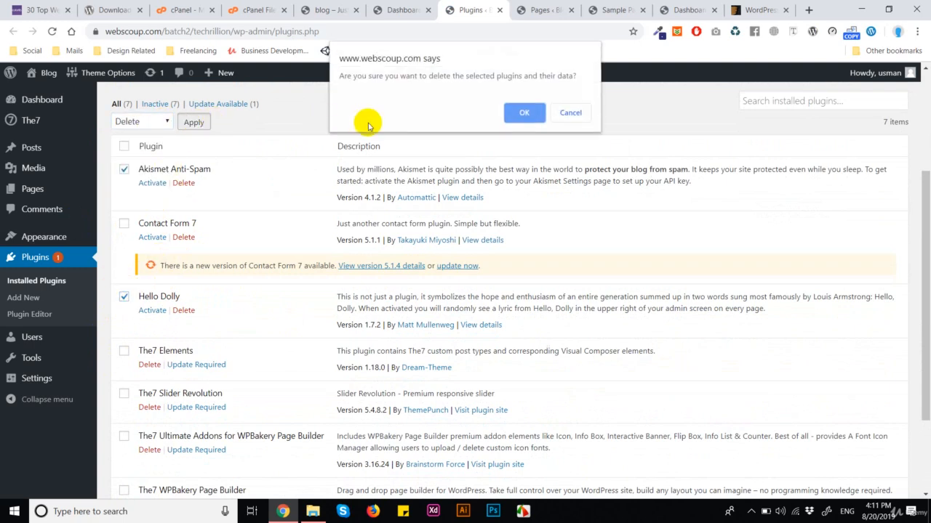
left_click(523, 117)
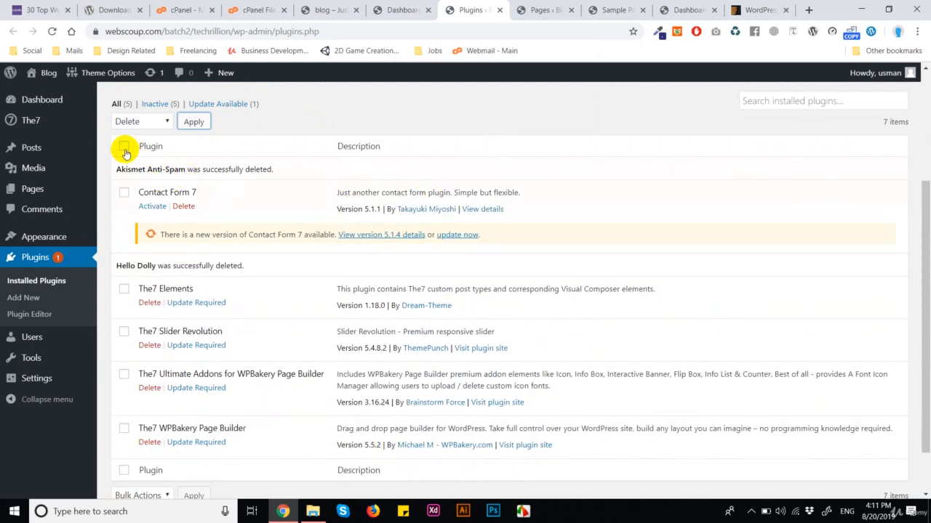
Select all remaining plugins, including Contact Form 7 and the four The7 plugins, and bulk-activate them.
left_click(155, 122)
left_click(142, 148)
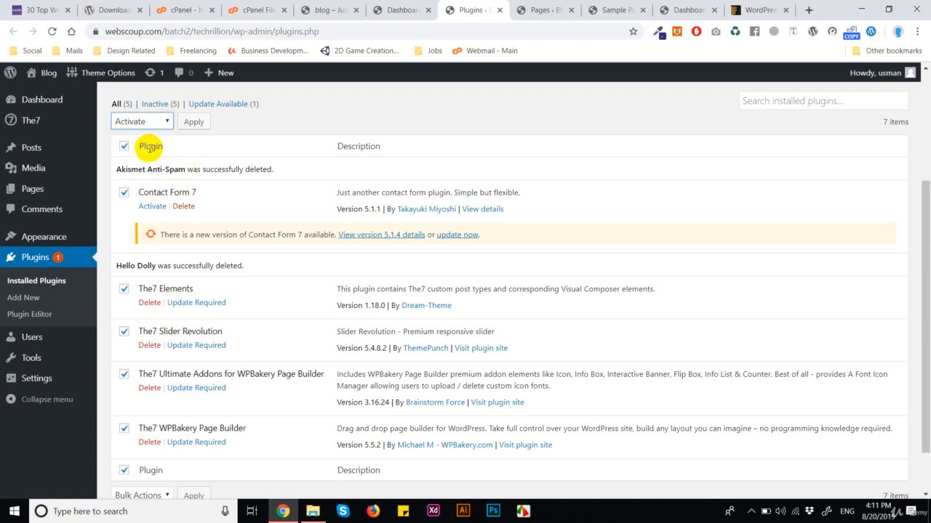
left_click(193, 123)
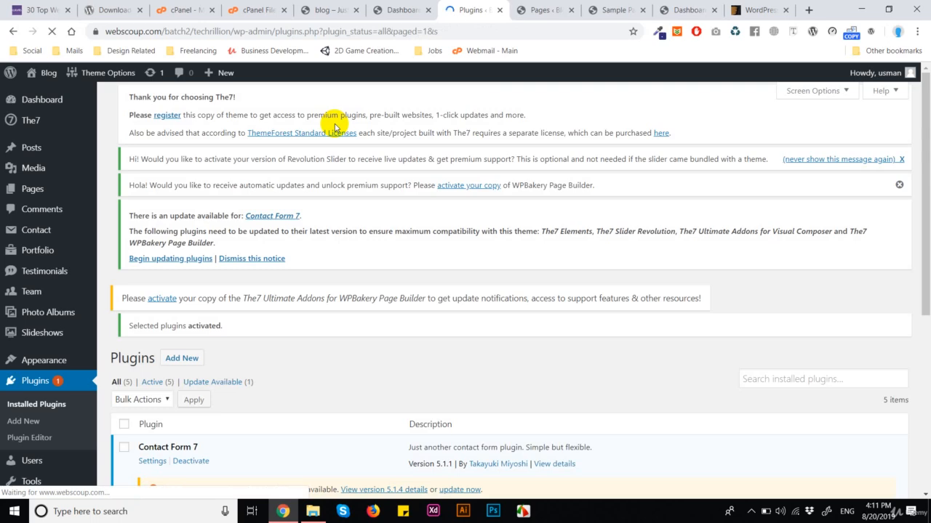
Review the activated plugins and the menu entries they add to the WordPress admin sidebar.
scroll(426, 291, "down", 5)
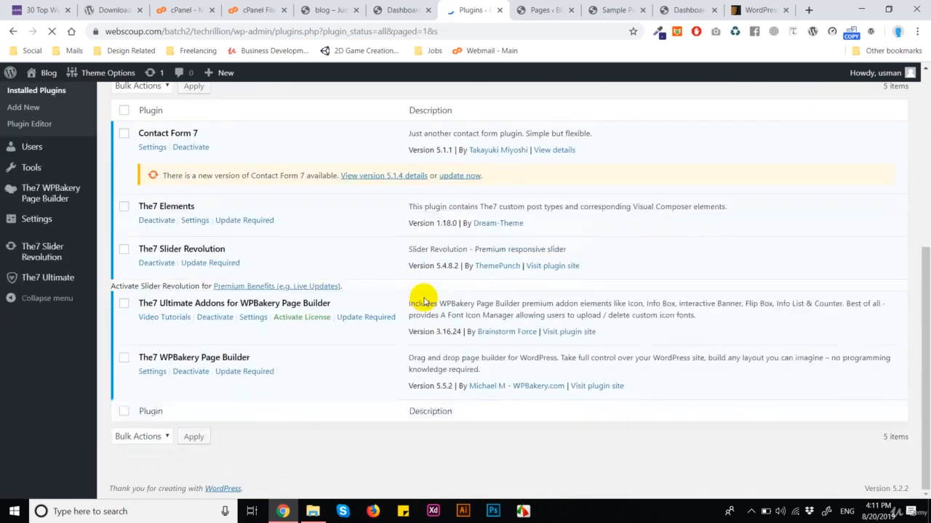
scroll(421, 298, "up", 1)
scroll(421, 298, "up", 2)
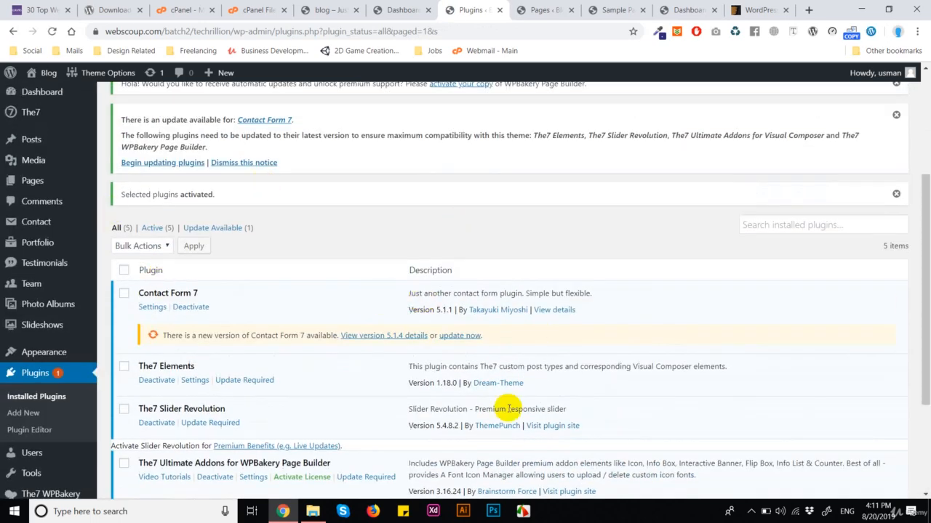
scroll(306, 201, "down", 2)
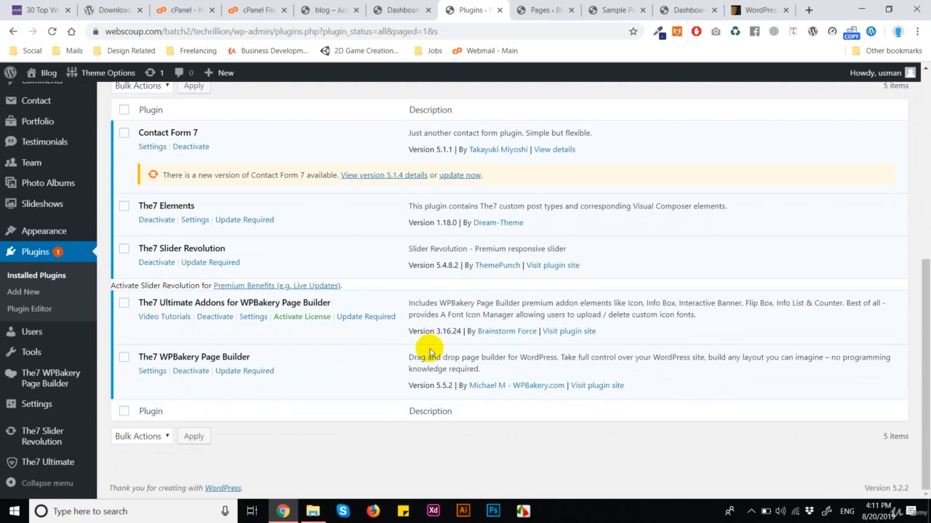
scroll(53, 275, "up", 1)
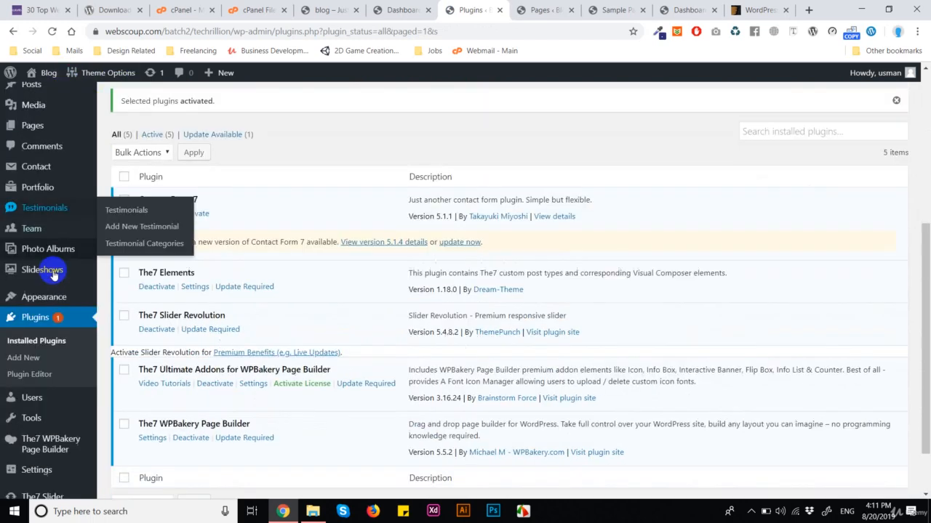
scroll(53, 274, "down", 1)
mouse_move(47, 381)
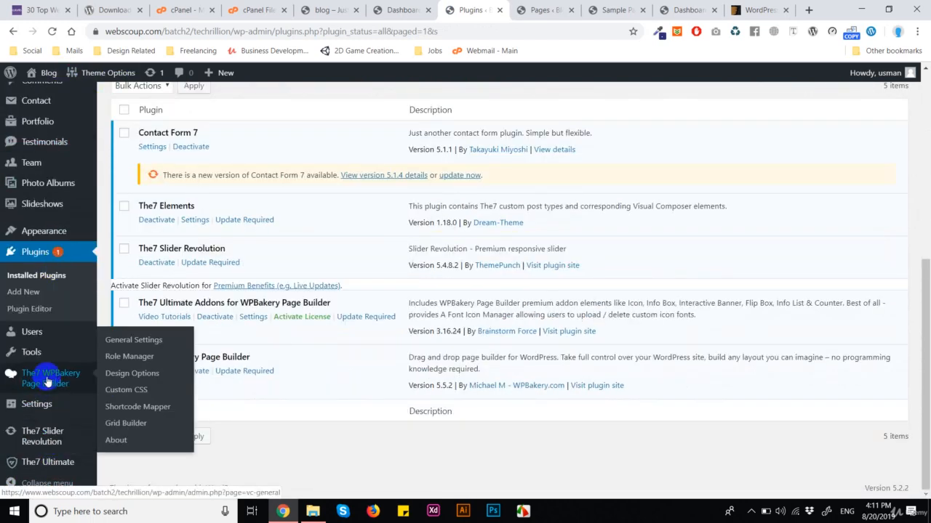
Dismiss the WPBakery activation, plugin update and plugins-activated notices, and open the WordPress Dashboard home.
scroll(35, 250, "up", 3)
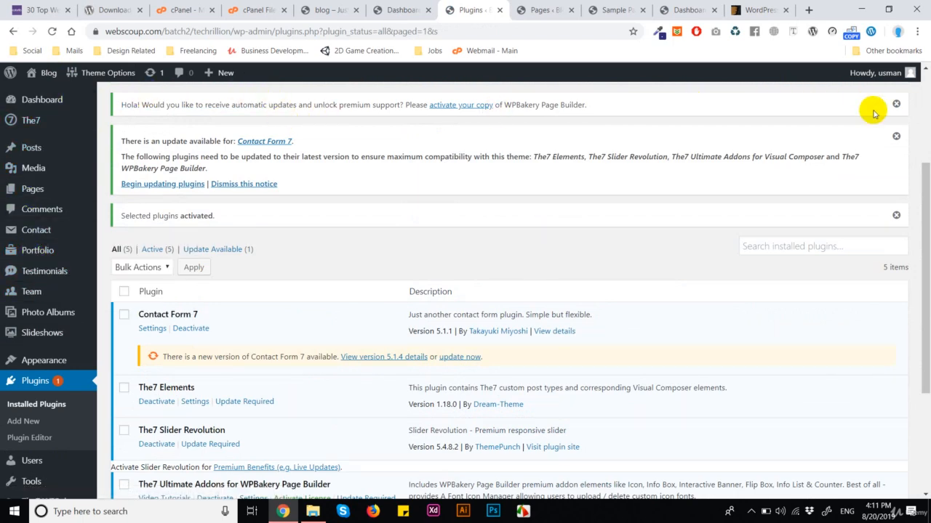
left_click(895, 104)
left_click(895, 104)
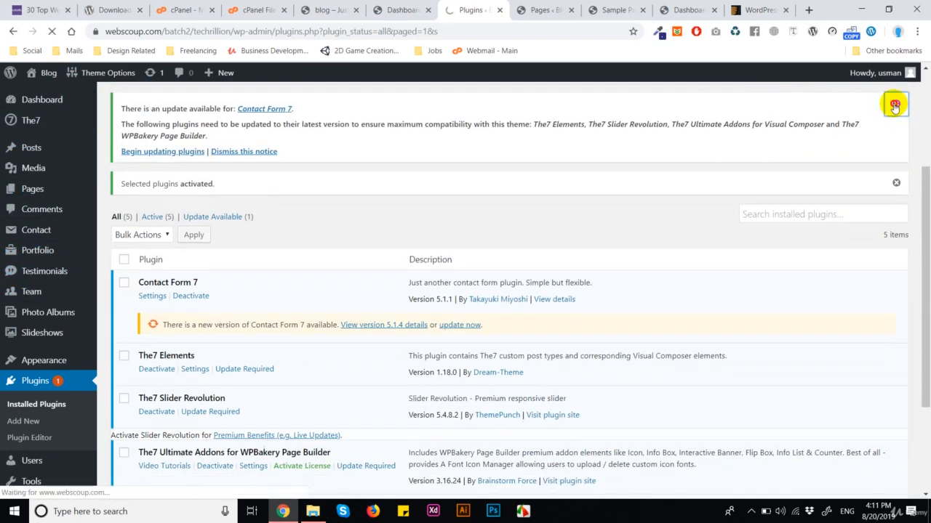
left_click(896, 183)
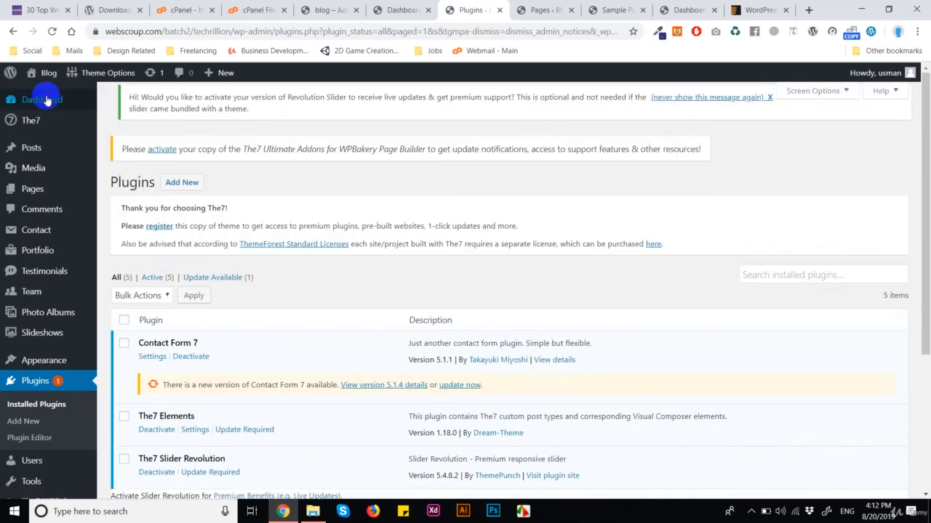
left_click(44, 99)
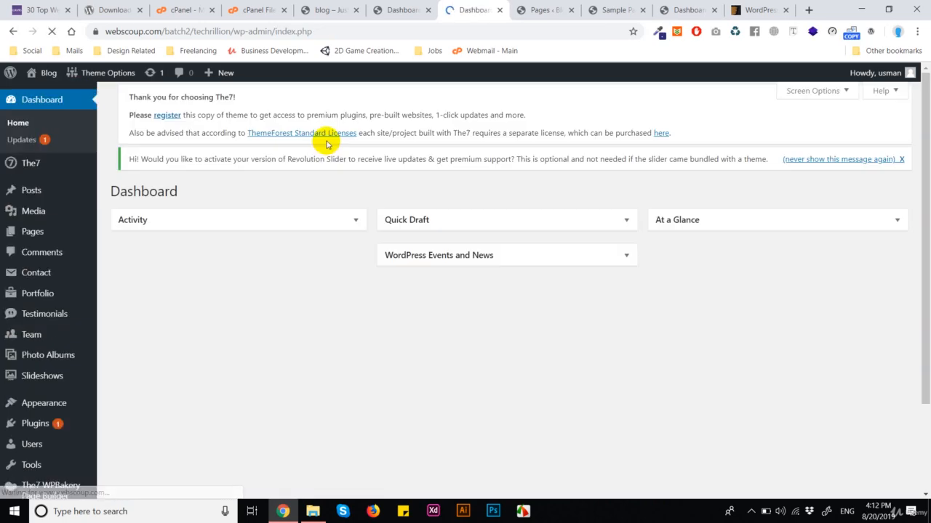
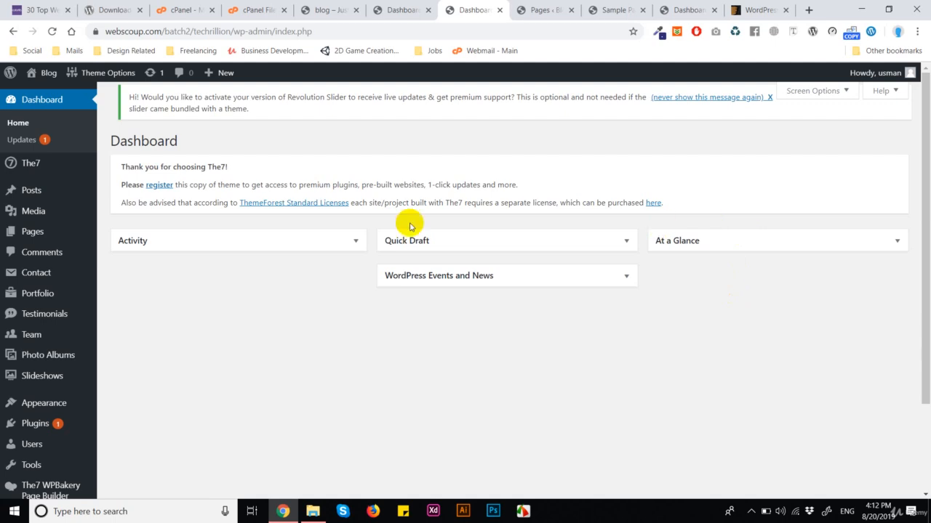
Switch to the cPanel File Manager and open the dt-the7 folder inside the wp-content/themes folder.
mouse_move(26, 314)
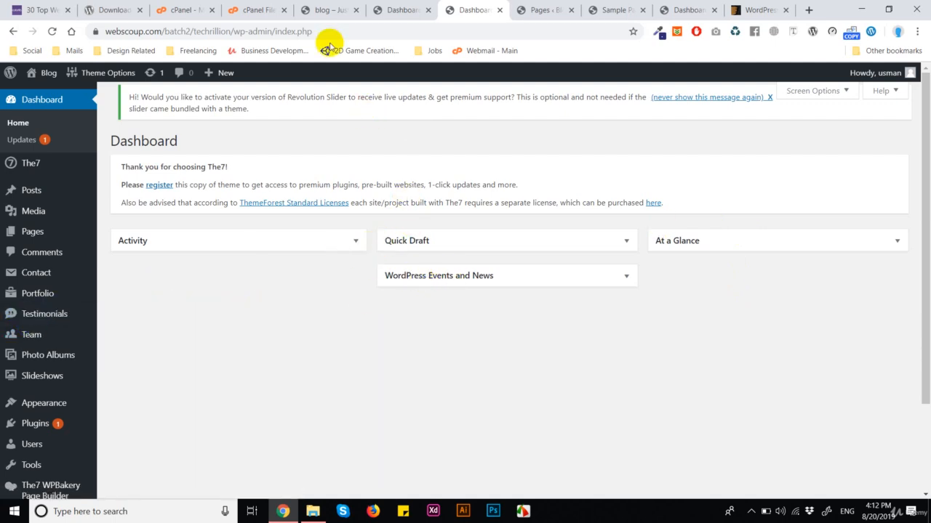
left_click(270, 8)
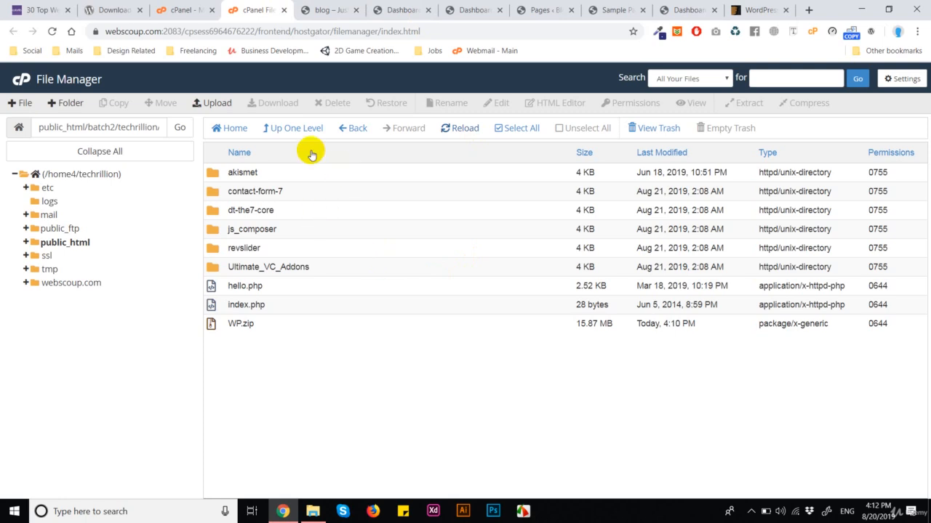
left_click(293, 128)
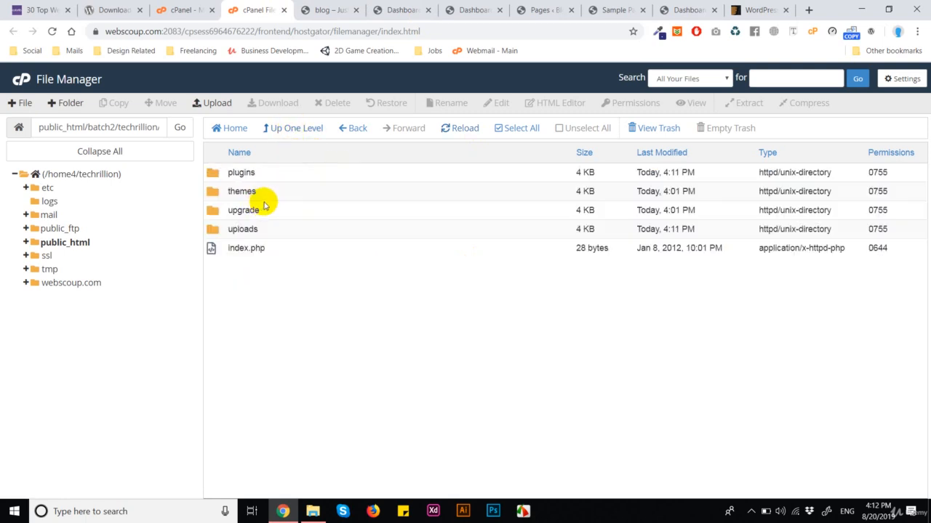
double_click(264, 192)
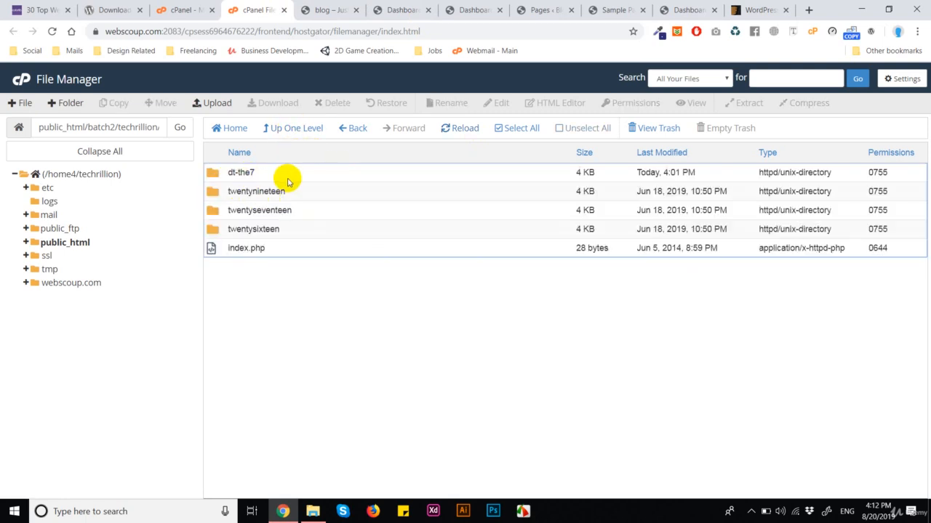
double_click(298, 174)
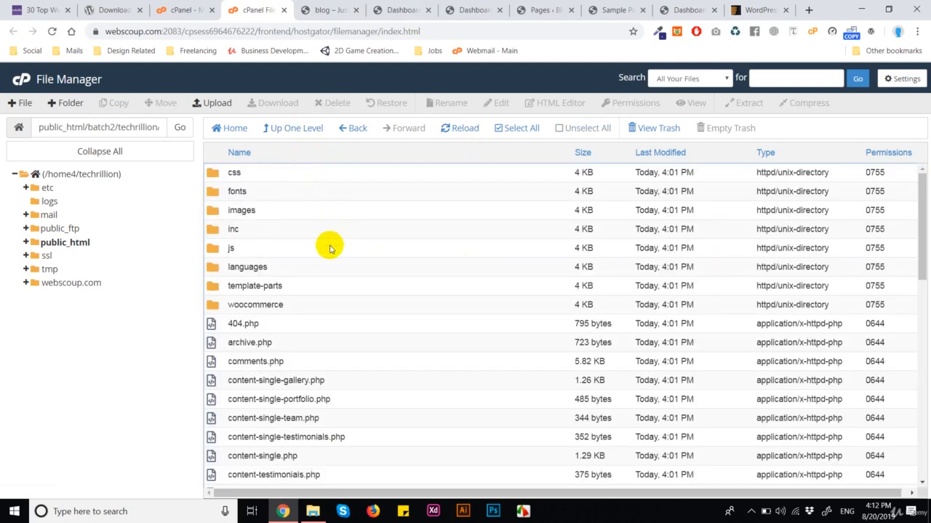
Find screenshot.jpg among the dt-the7 theme files and download it to the computer.
scroll(327, 248, "down", 4)
scroll(325, 261, "down", 1)
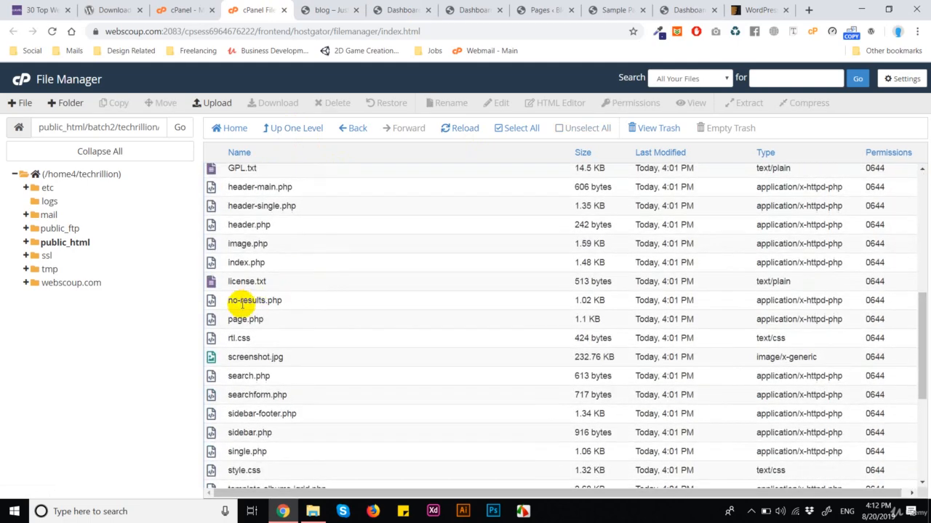
scroll(306, 324, "up", 5)
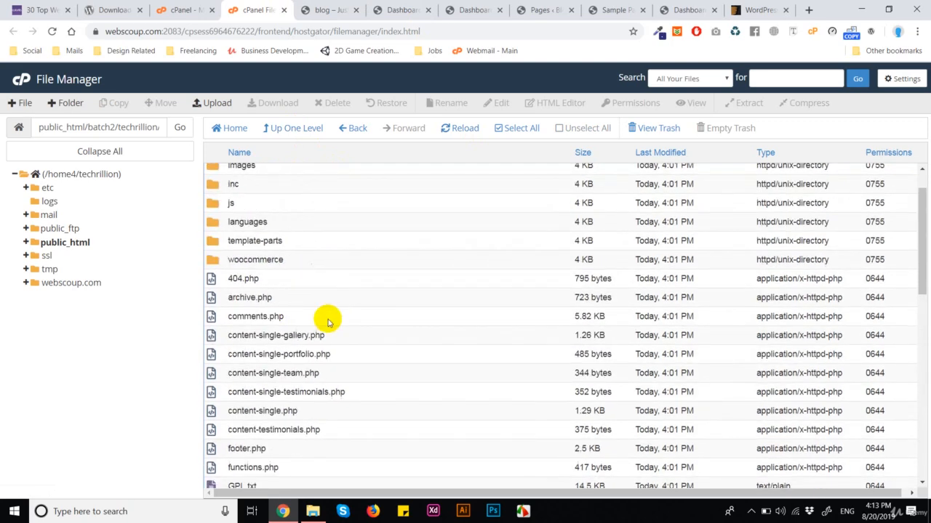
scroll(309, 321, "down", 2)
scroll(308, 318, "down", 6)
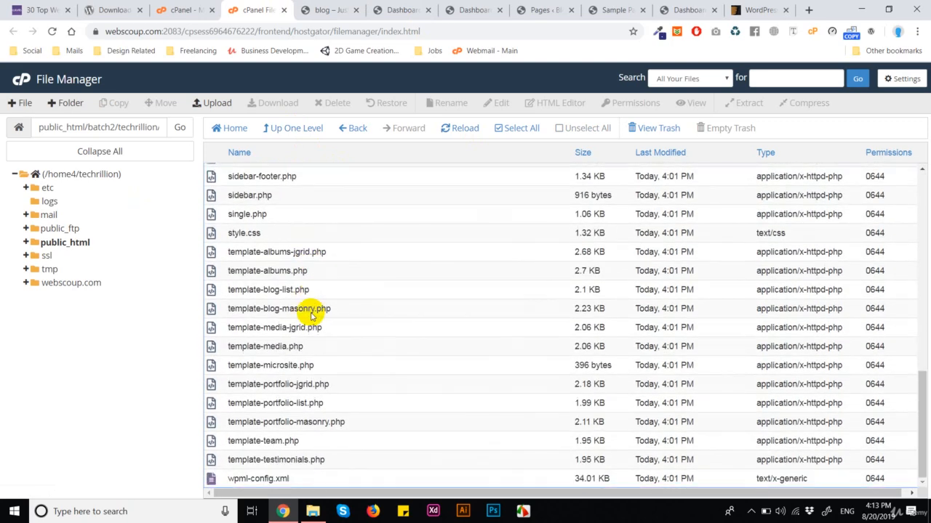
scroll(320, 412, "up", 3)
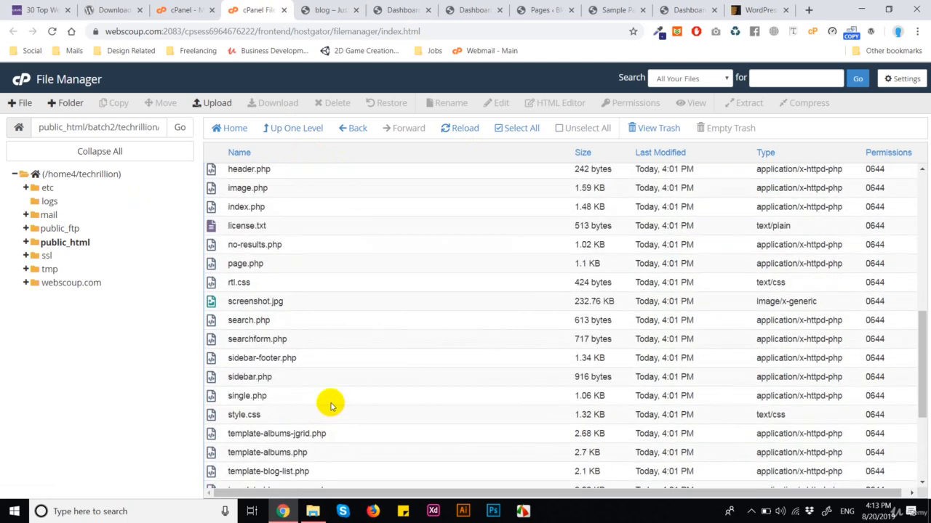
left_click(287, 302)
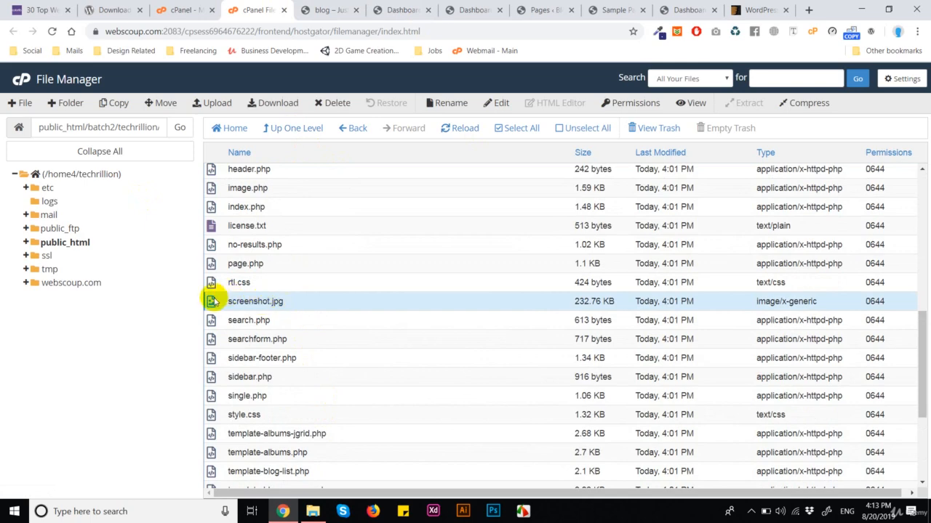
right_click(314, 305)
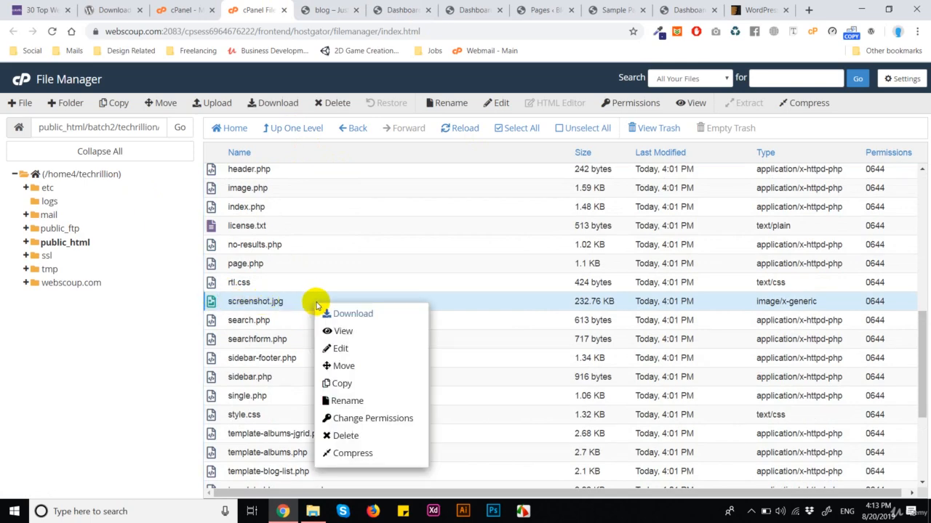
left_click(340, 312)
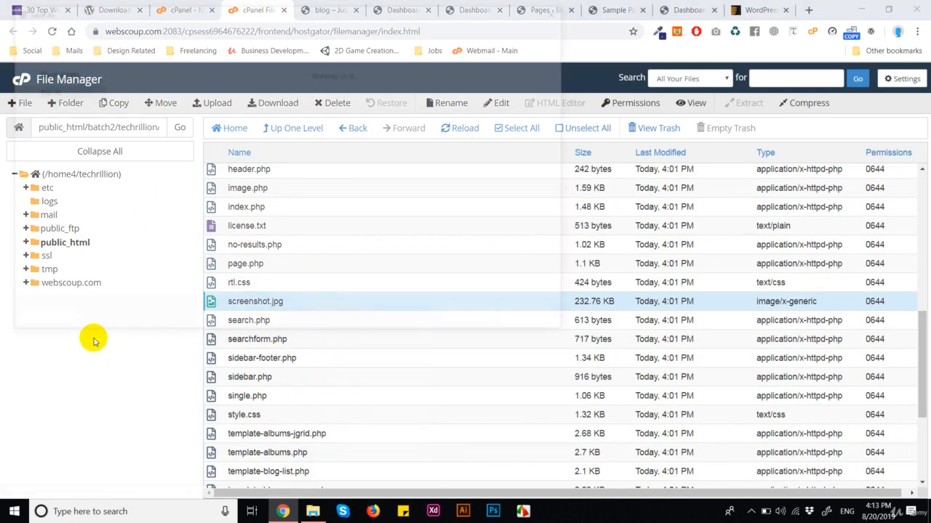
left_click(471, 320)
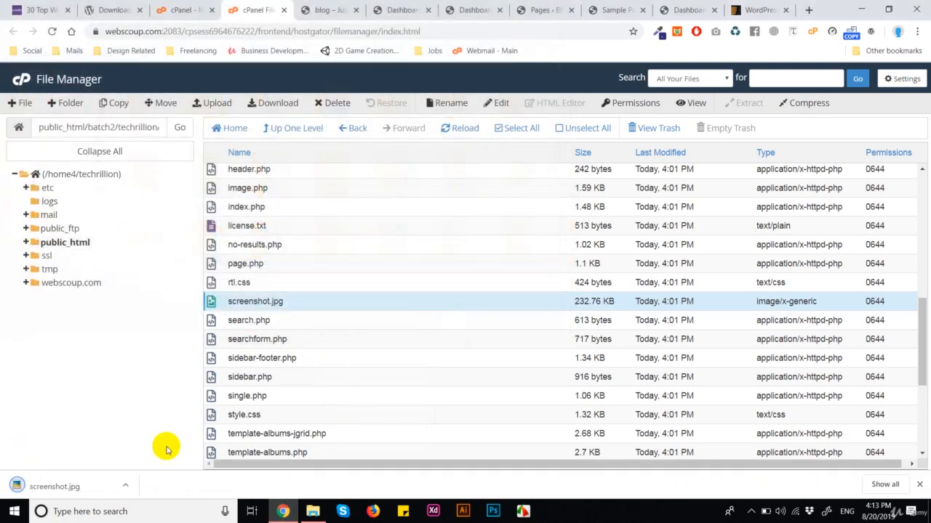
Launch Photoshop and open the downloaded screenshot.jpg from Chrome as a new document.
left_click(493, 511)
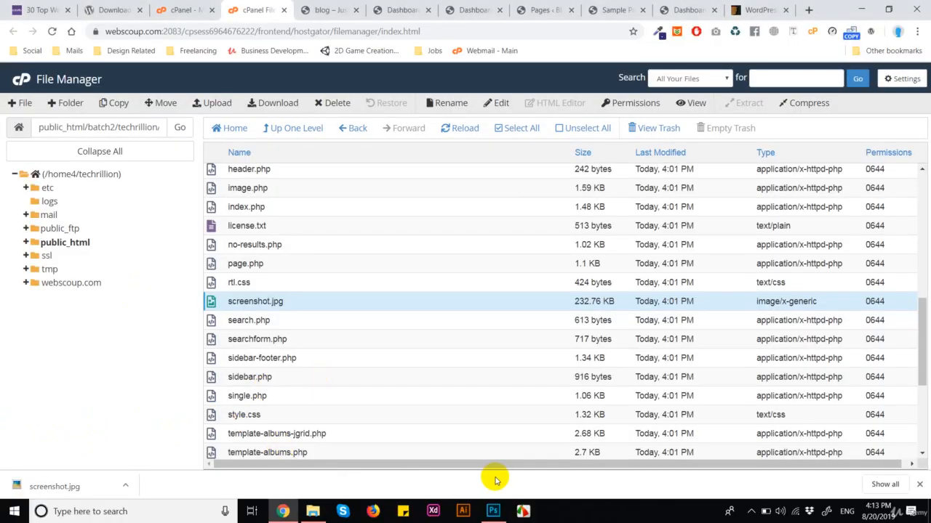
left_click(493, 511)
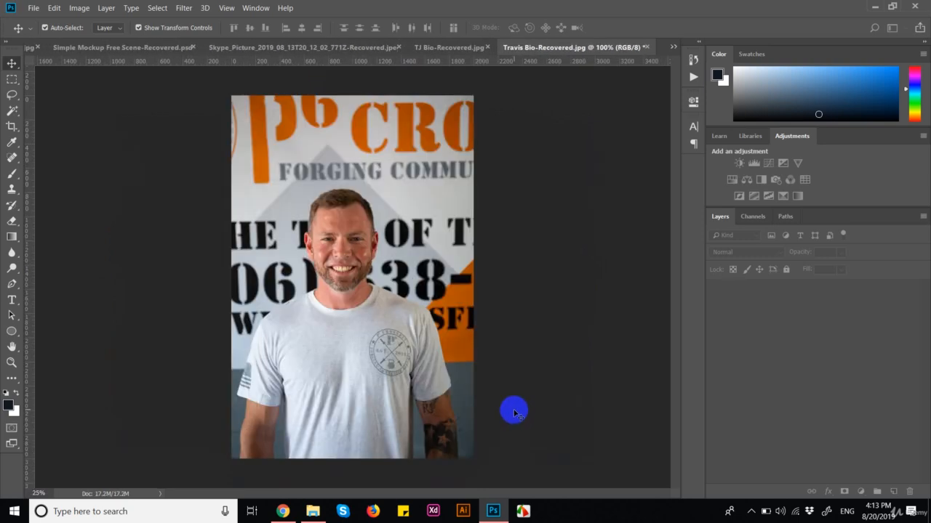
left_click(285, 511)
left_click_drag(52, 481, 554, 43)
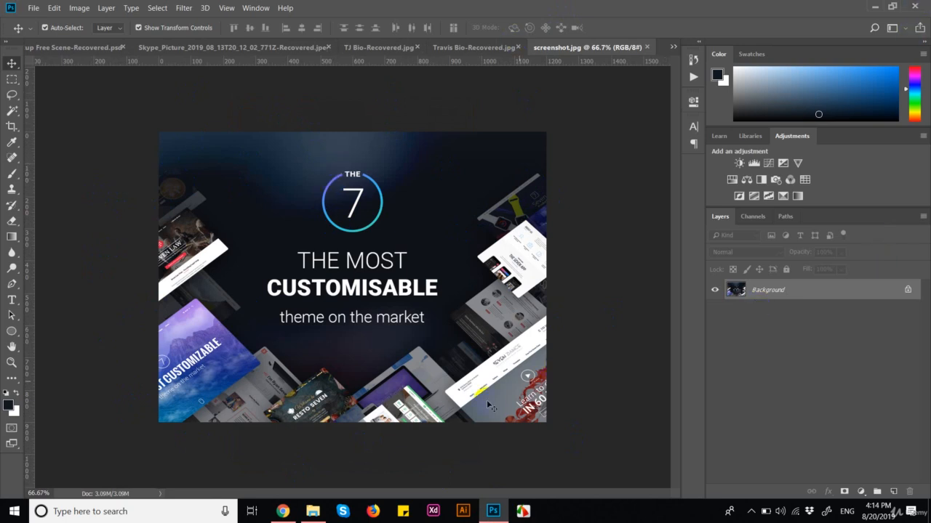
Switch to Chrome, view the active The7 theme's thumbnail on the WordPress Themes page, and return to the cPanel File Manager.
left_click(283, 511)
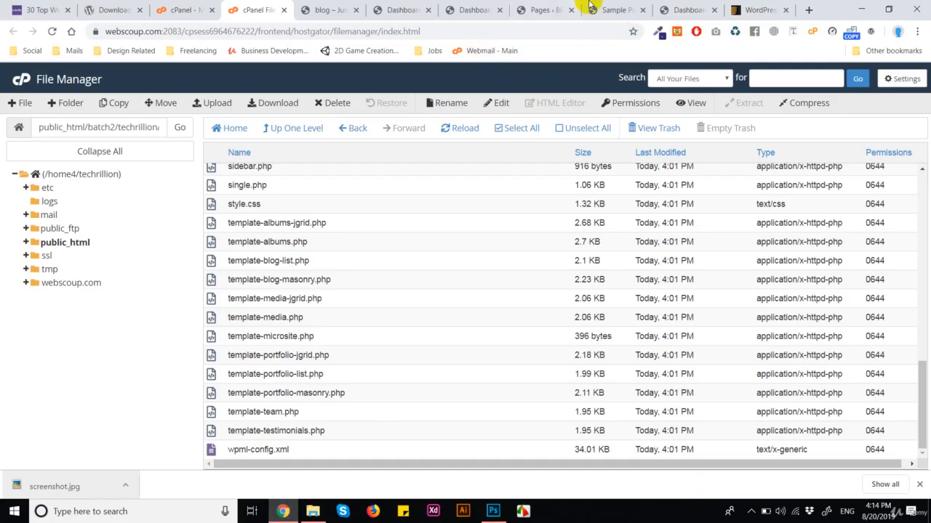
left_click(540, 9)
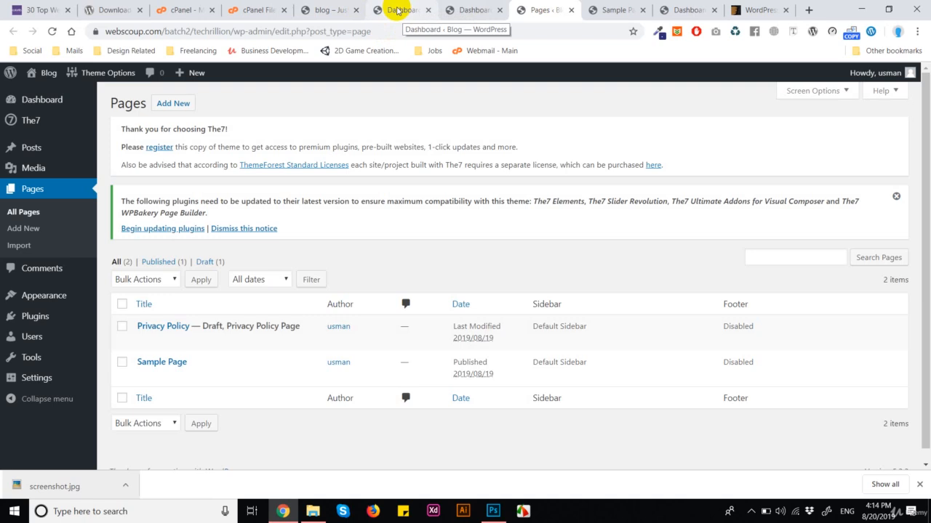
left_click(472, 9)
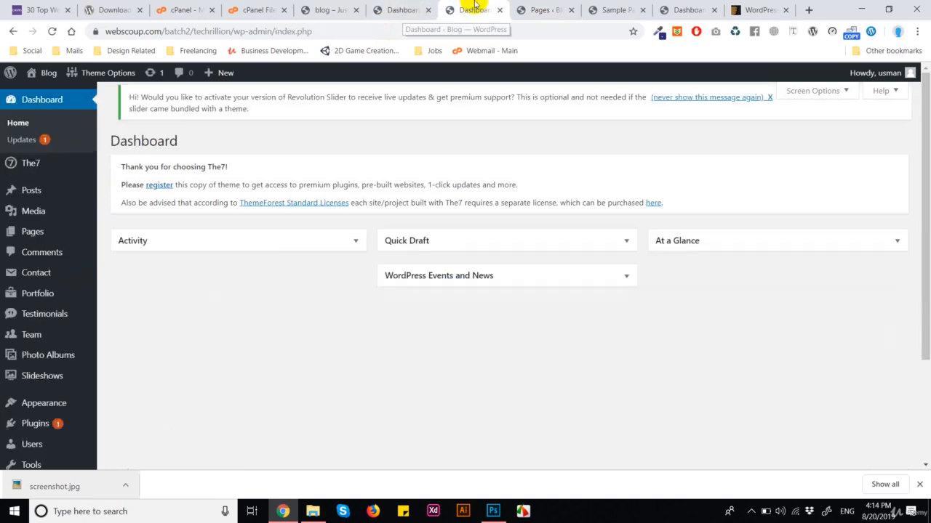
left_click(611, 10)
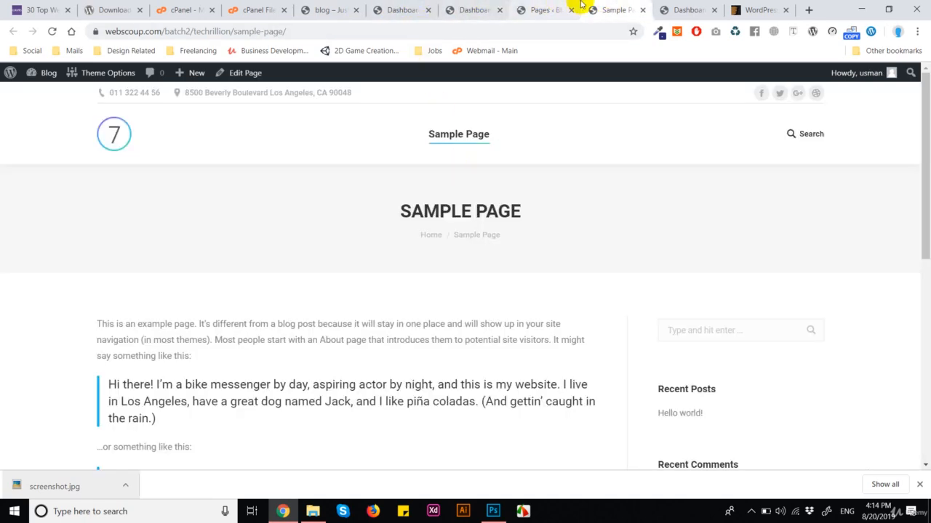
left_click(471, 7)
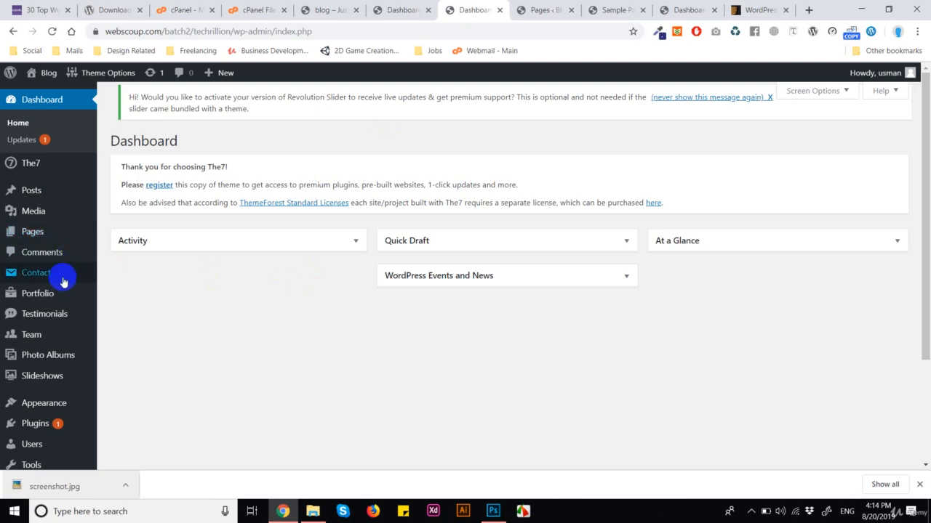
left_click(98, 397)
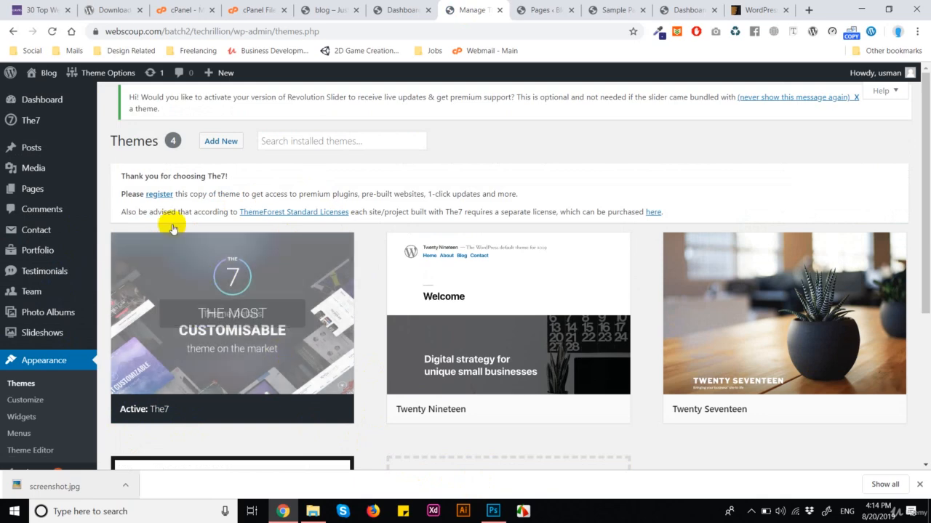
left_click(258, 9)
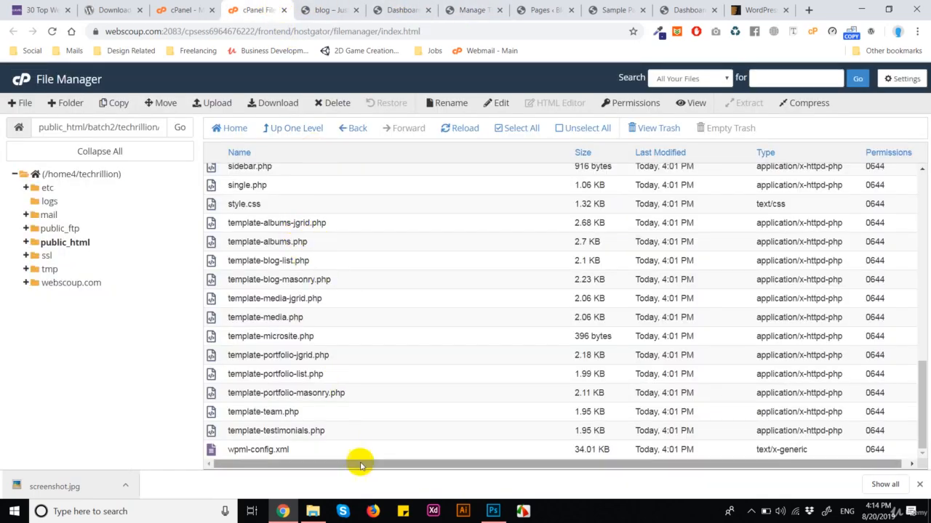
Switch to Photoshop, add a new layer above the background of screenshot.jpg, reset the default colors and fill the layer with white.
left_click(493, 511)
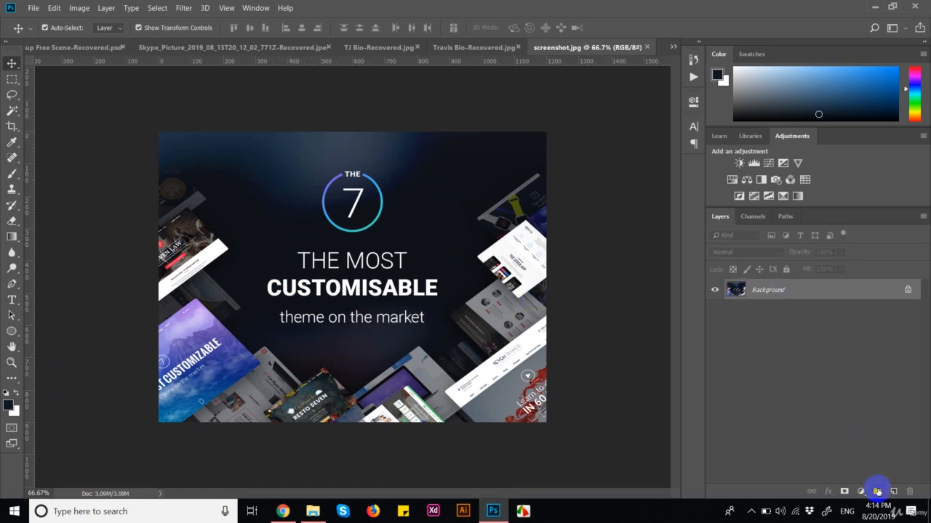
left_click(893, 491)
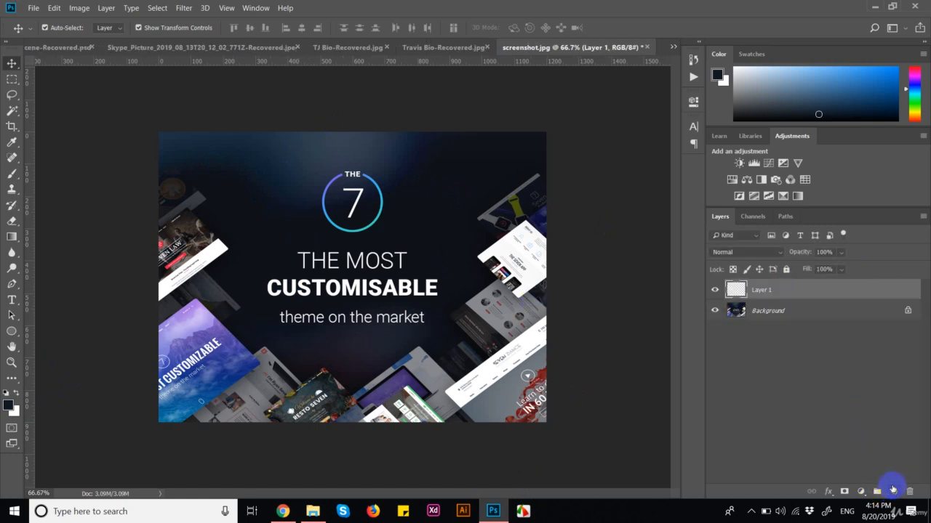
left_click(8, 393)
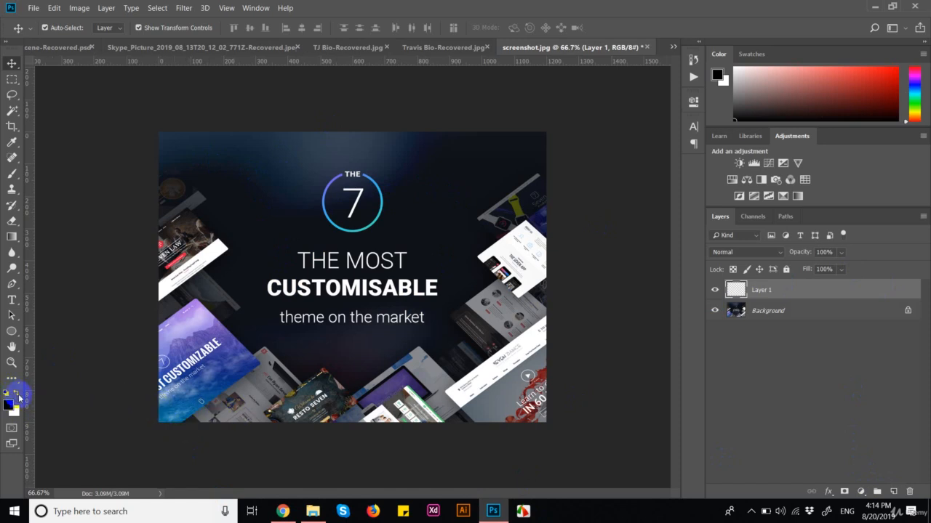
key("ctrl+BackSpace")
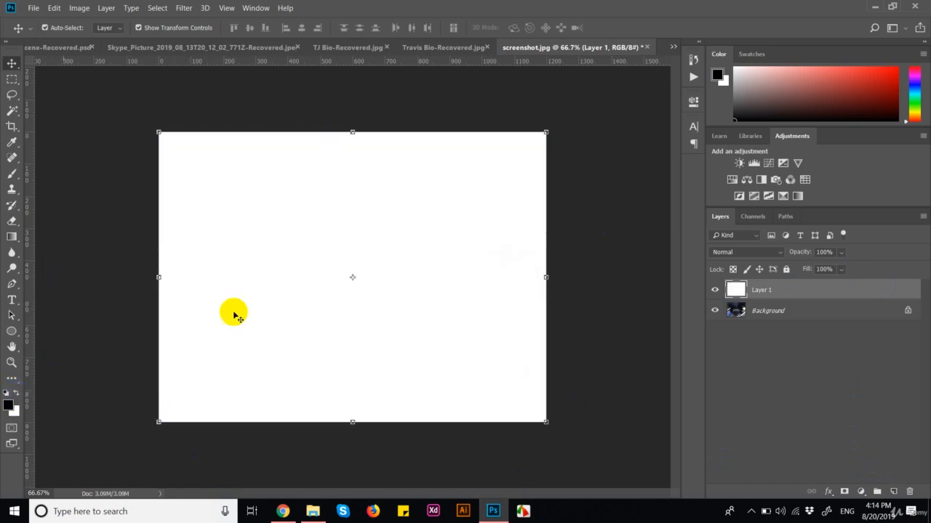
left_click(552, 376)
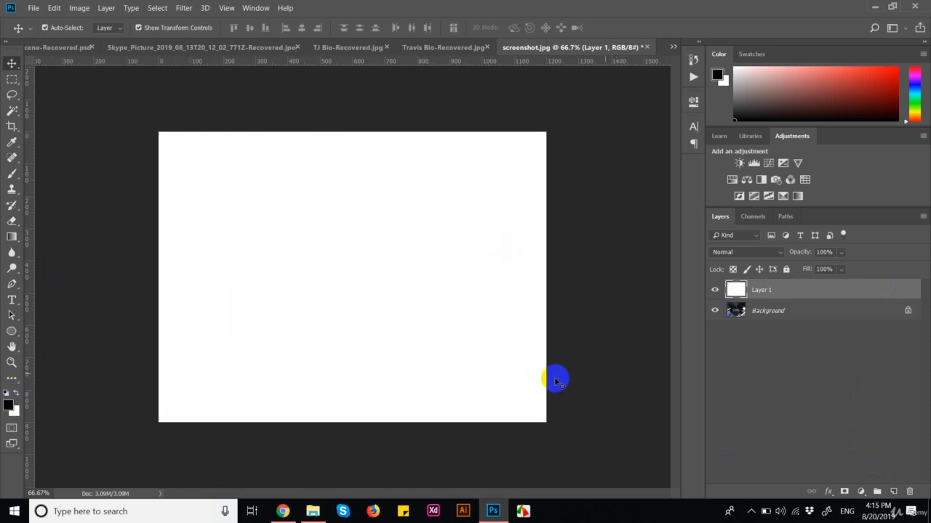
Switch to File Explorer and open E:\Web Designing\Projects\Techrillion\Techrillion Final Logo\Logo.
left_click(312, 509)
scroll(70, 455, "down", 2)
scroll(70, 452, "down", 1)
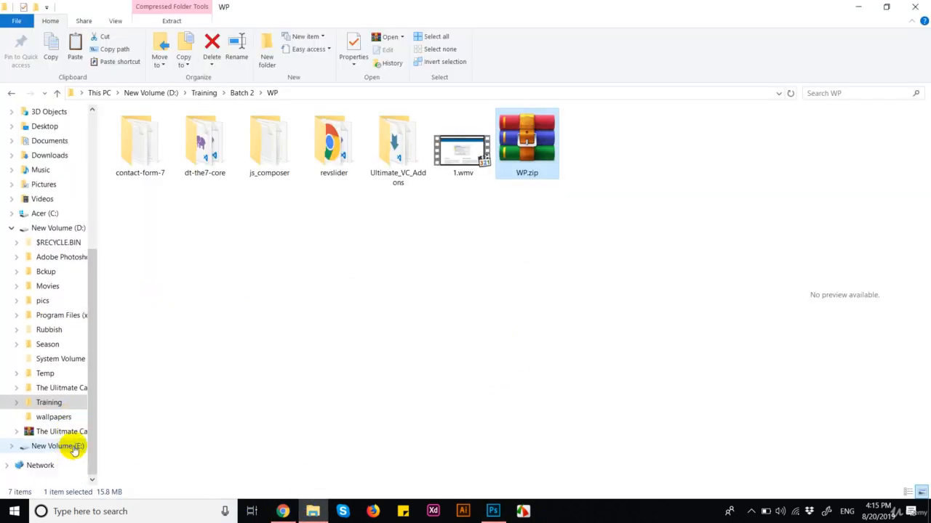
left_click(71, 444)
double_click(456, 320)
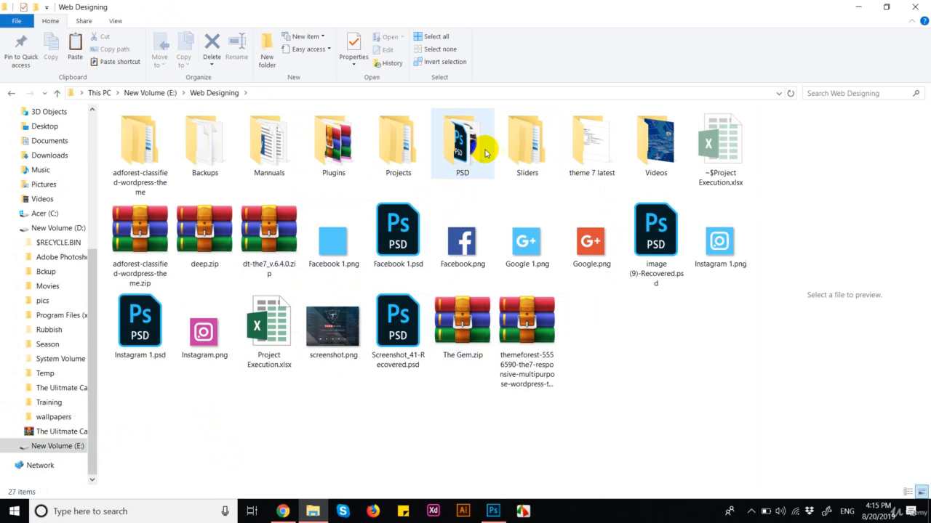
double_click(411, 144)
double_click(176, 167)
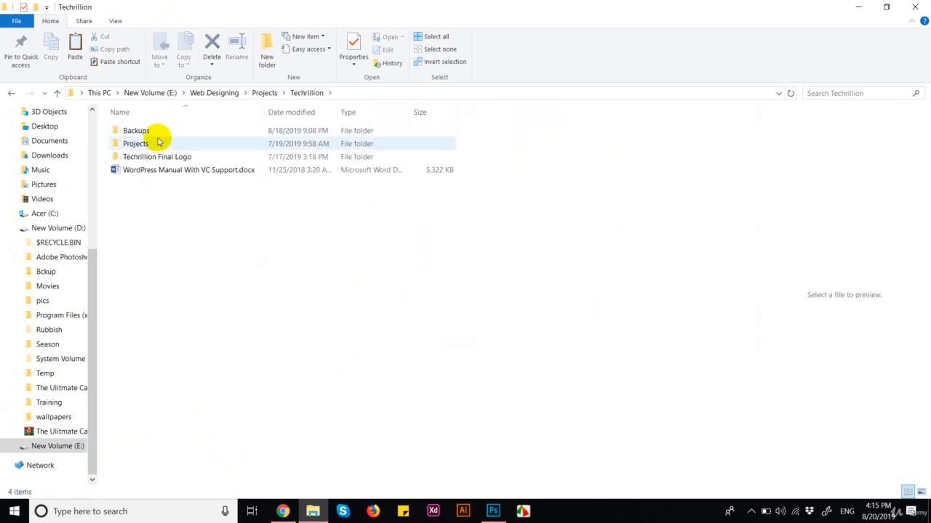
double_click(155, 154)
double_click(205, 145)
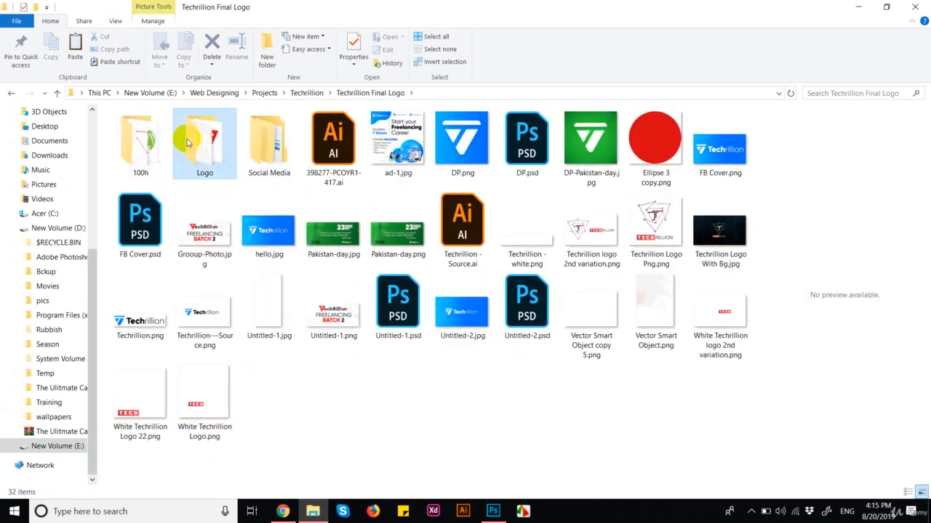
left_click(204, 145)
Place 44.jpg from the Logo folder into the screenshot.jpg document in Photoshop.
left_click(322, 348)
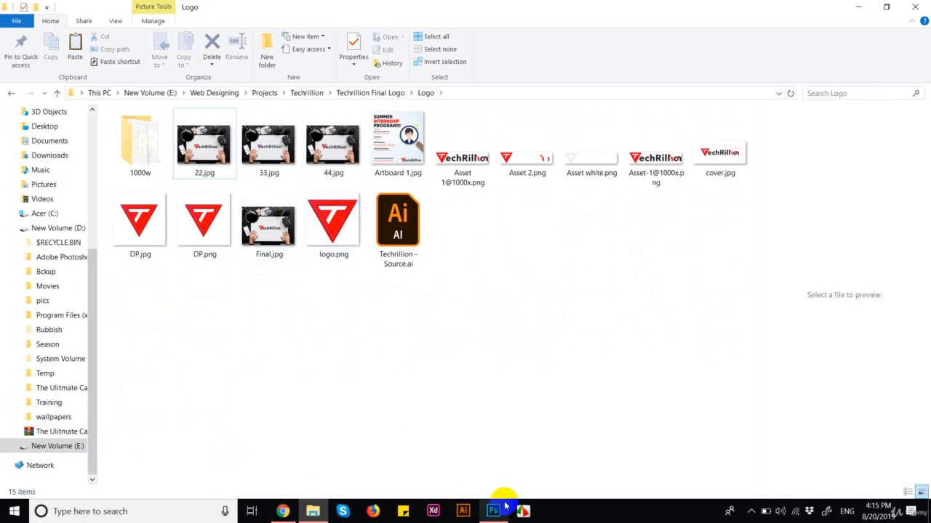
left_click_drag(336, 149, 461, 306)
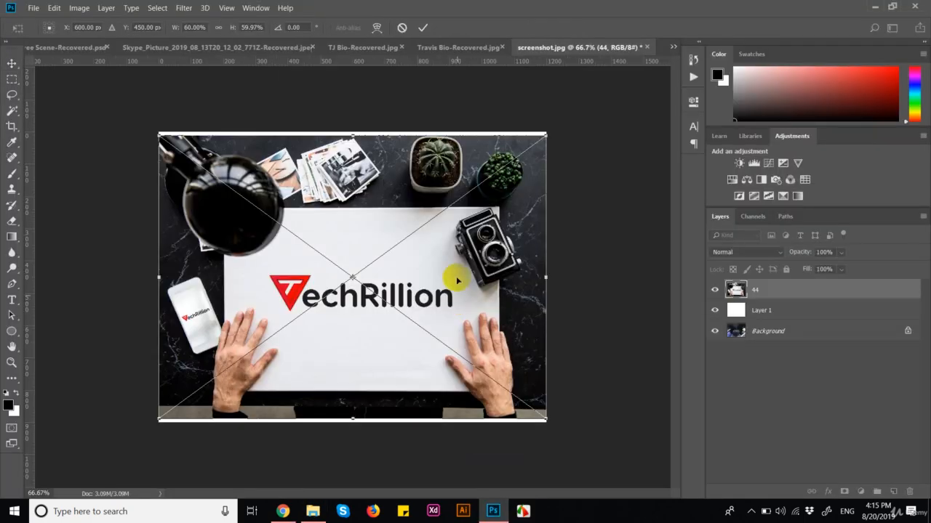
key("Return")
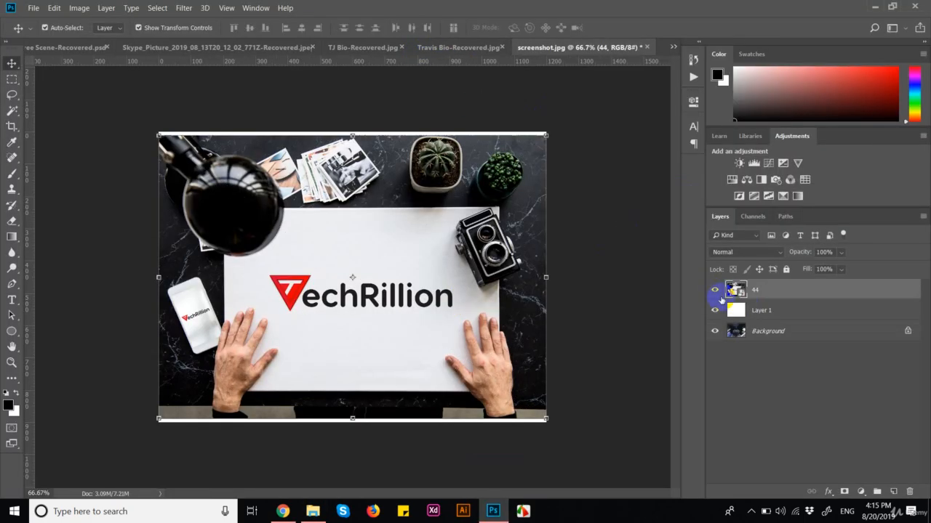
Hide the white fill layer, then scale the placed TechRillion image to about 61.6% and position it to cover the whole canvas.
left_click(715, 310)
left_click_drag(485, 329, 485, 325)
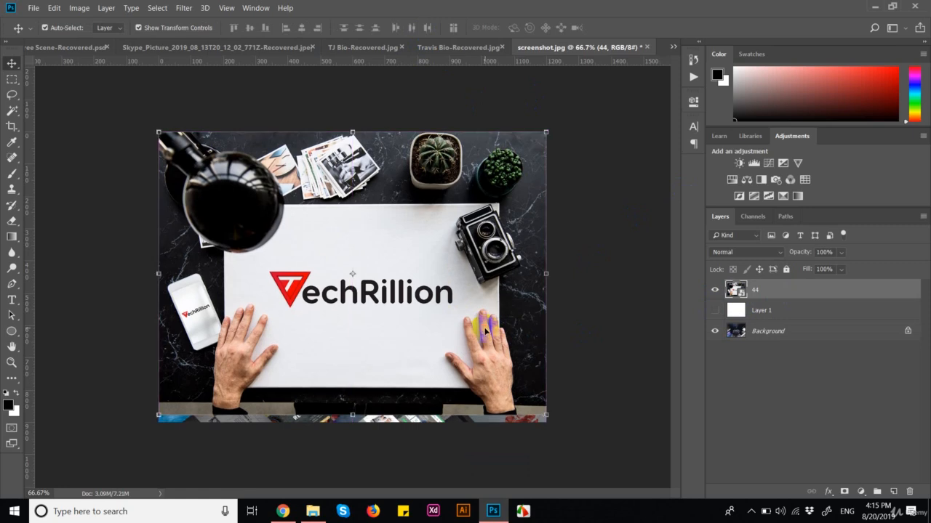
left_click(547, 417)
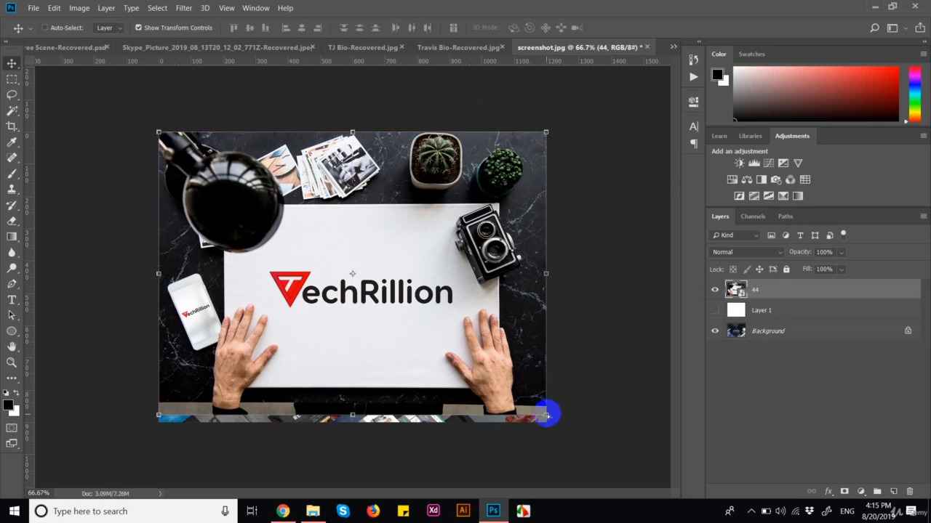
left_click_drag(547, 415, 555, 425)
left_click_drag(485, 397, 469, 399)
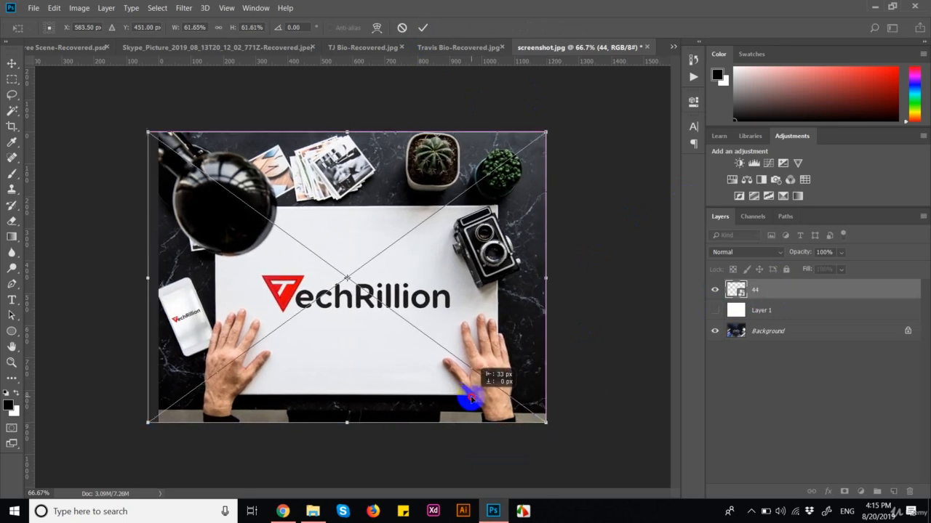
left_click(422, 28)
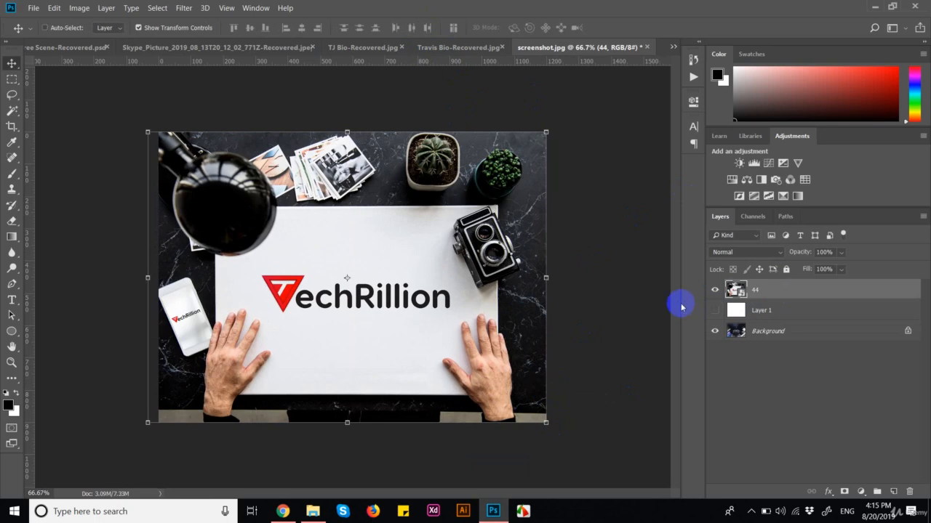
Save the document as the JPEG screenshot.jpg in Documents at Maximum quality 12, replacing the existing file.
key("ctrl+shift+s")
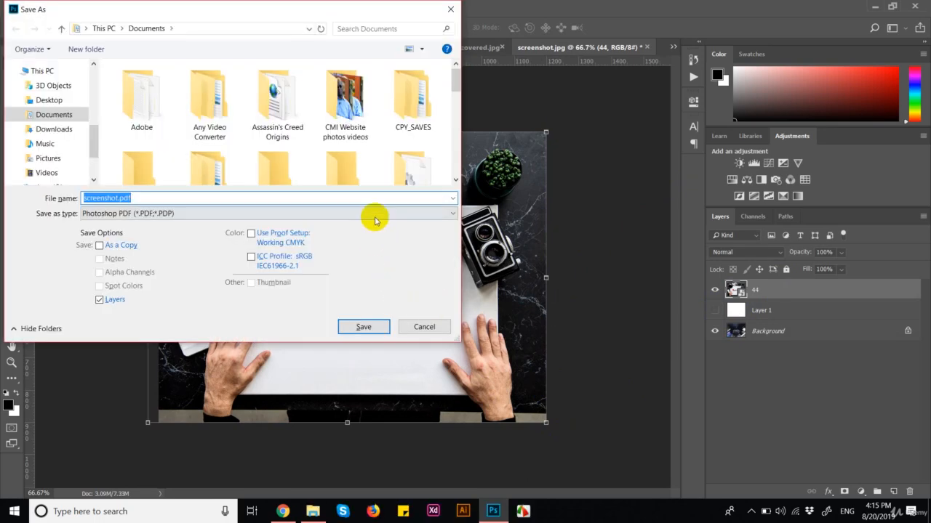
left_click(375, 217)
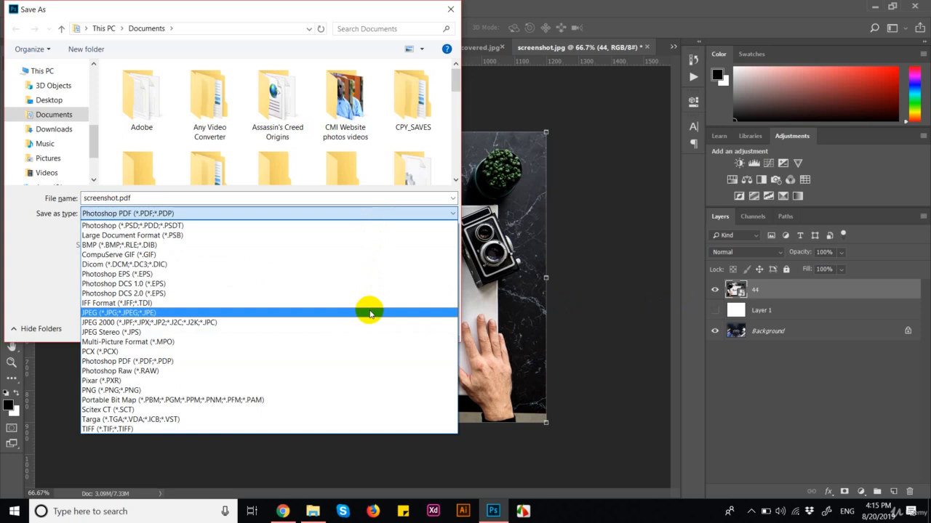
left_click(370, 313)
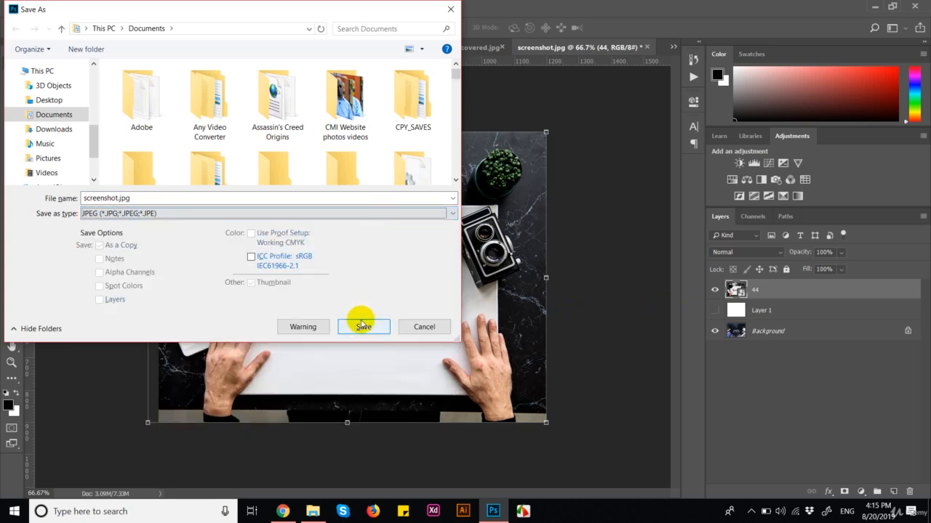
left_click(100, 197)
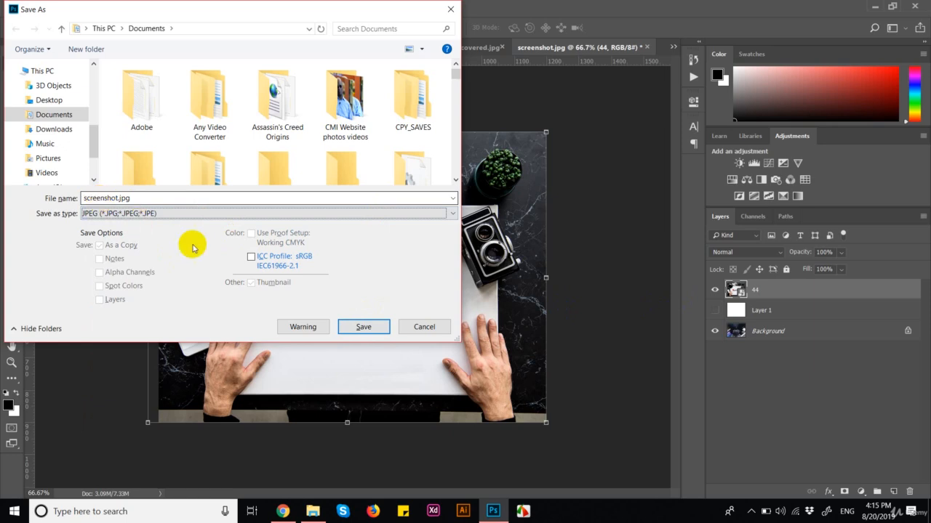
left_click(363, 328)
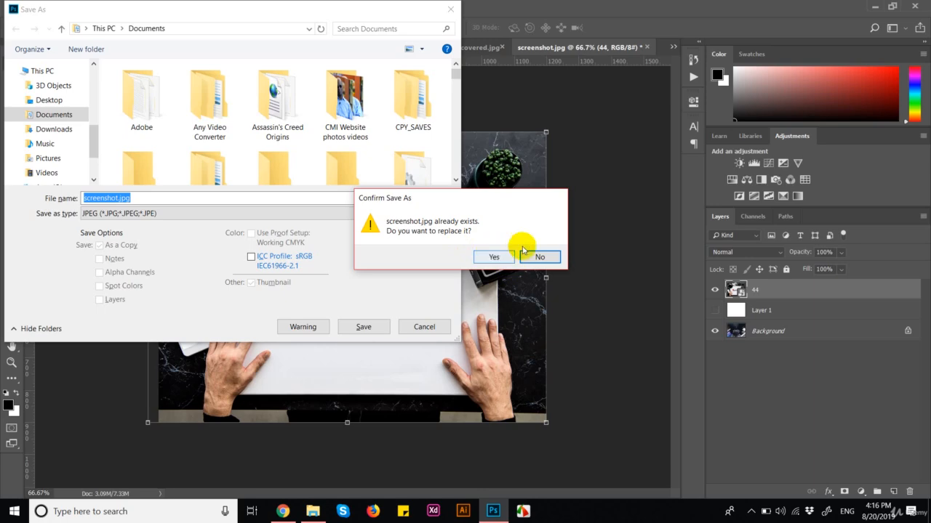
left_click(497, 256)
left_click(531, 118)
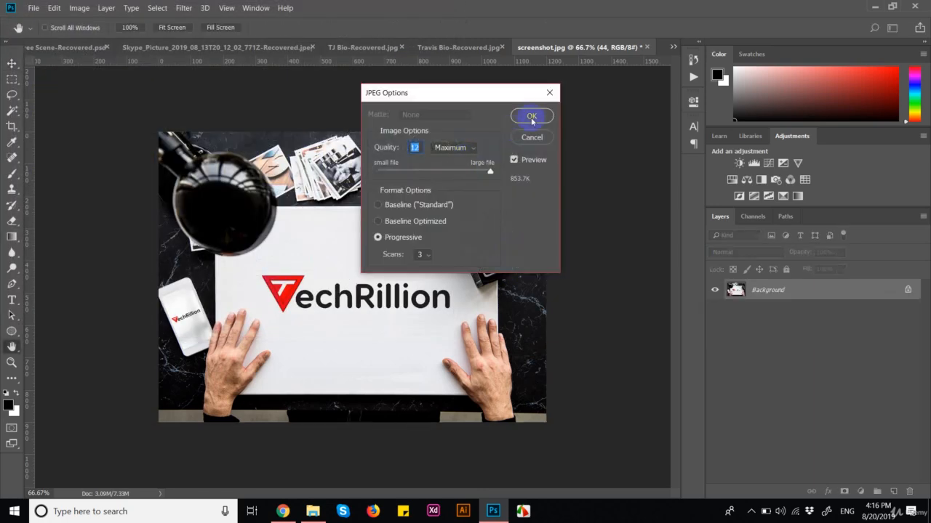
left_click(514, 279)
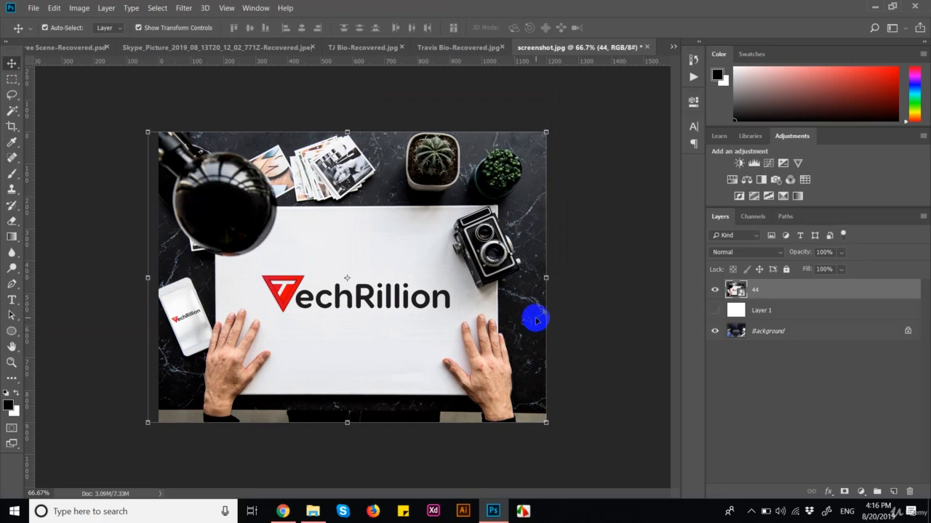
Switch to Chrome, open the downloaded screenshot.jpg to check its image, and close the preview.
left_click(282, 511)
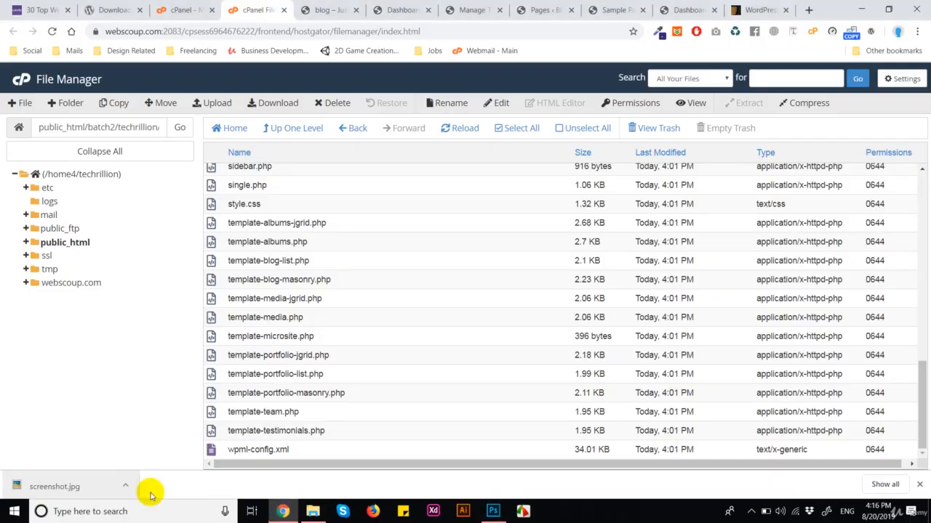
left_click(76, 486)
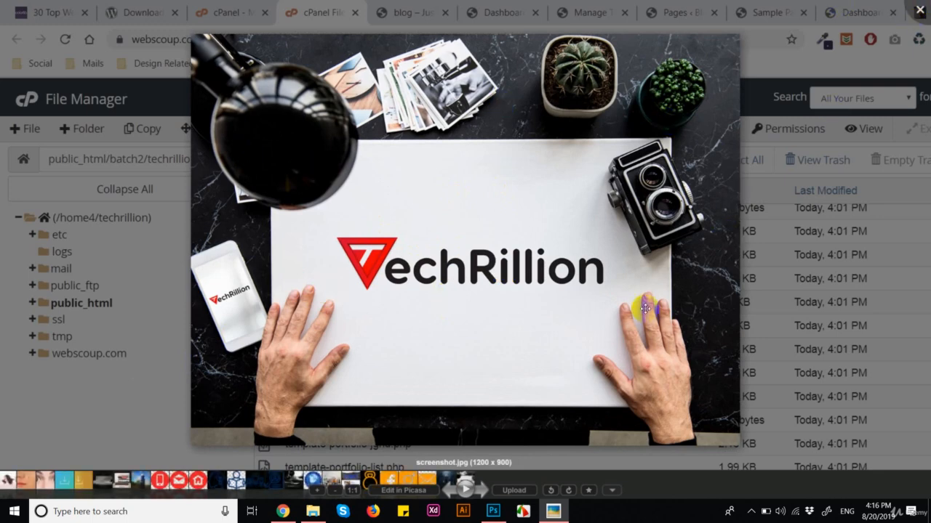
left_click(919, 10)
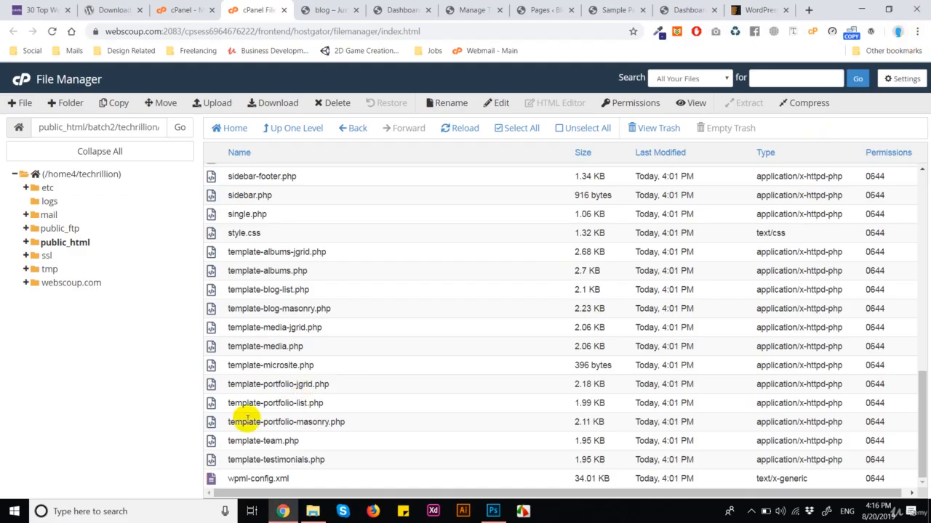
Open the file upload page for the dt-the7 theme folder in File Manager, reloading it until it loads.
scroll(324, 330, "up", 4)
scroll(324, 329, "up", 4)
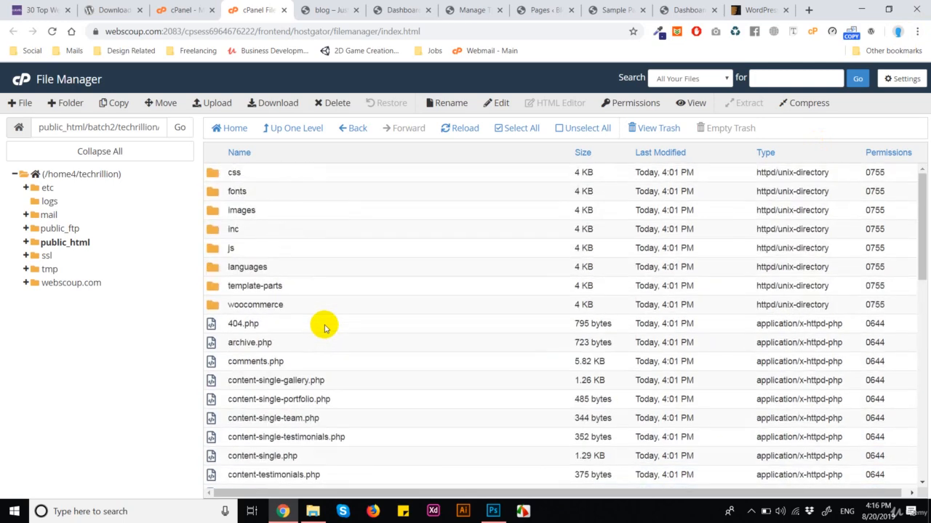
left_click(213, 104)
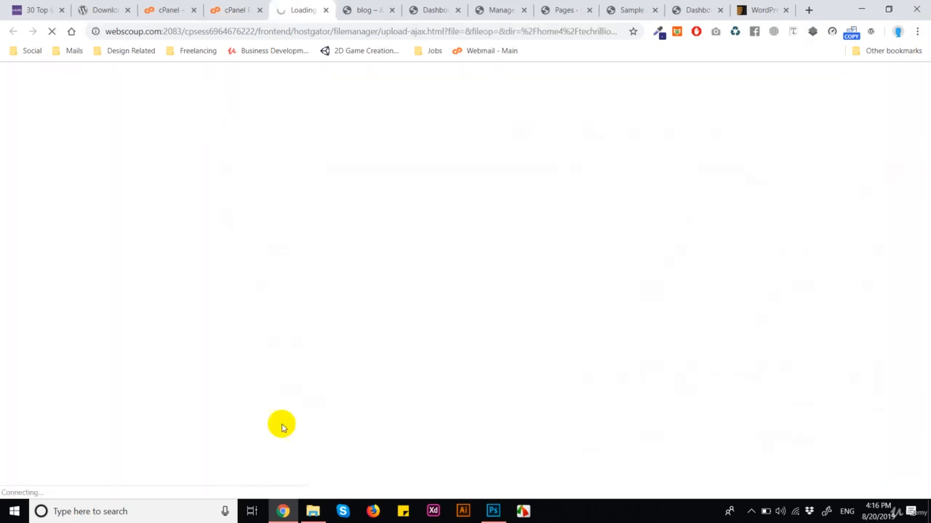
mouse_move(314, 512)
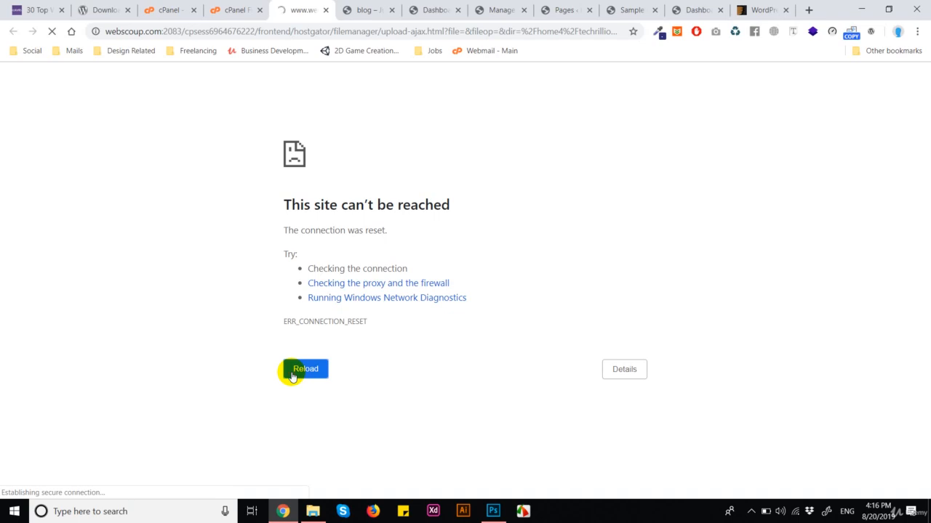
left_click(55, 34)
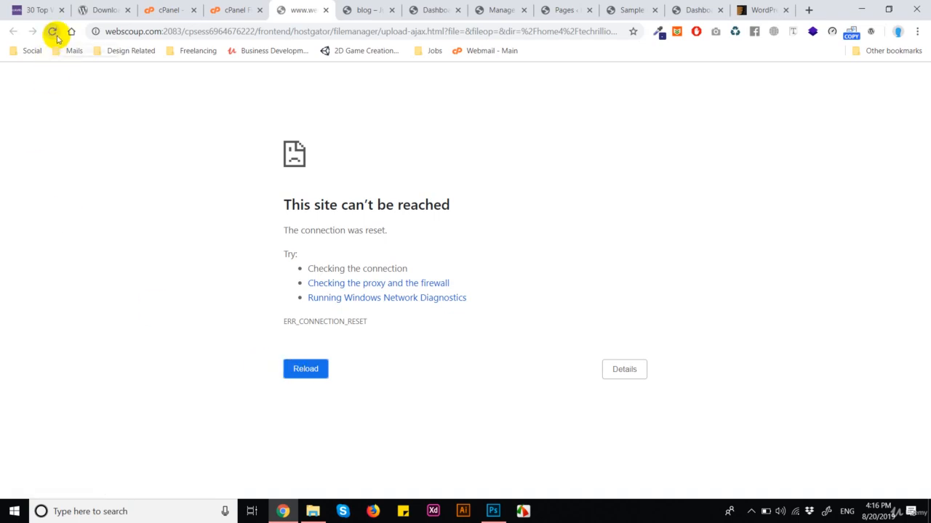
left_click(54, 34)
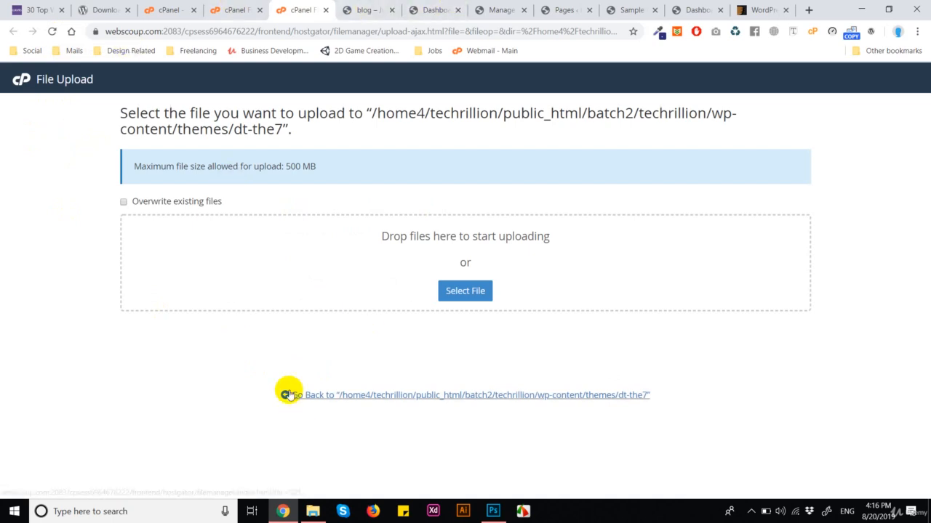
Upload screenshot.jpg from the Chrome downloads list to the dt-the7 folder, overwriting the existing file.
left_click(313, 511)
left_click(283, 511)
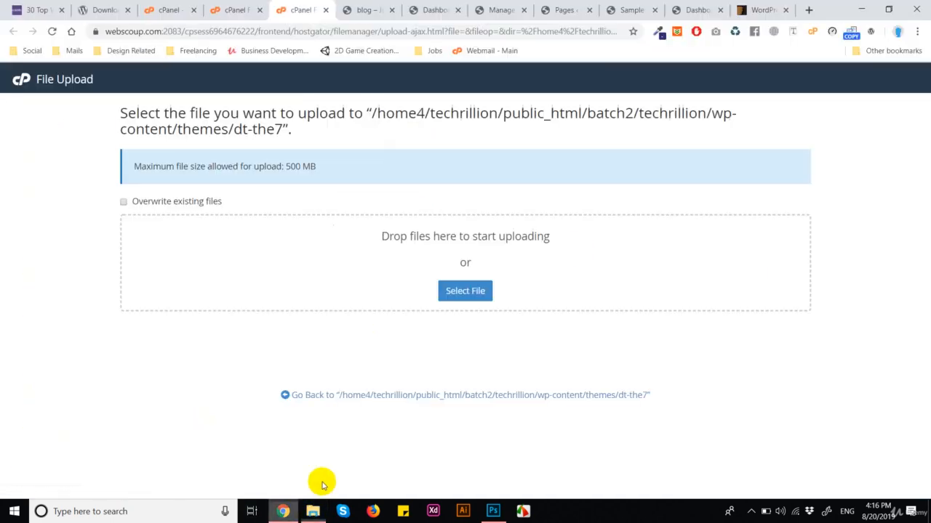
left_click(918, 31)
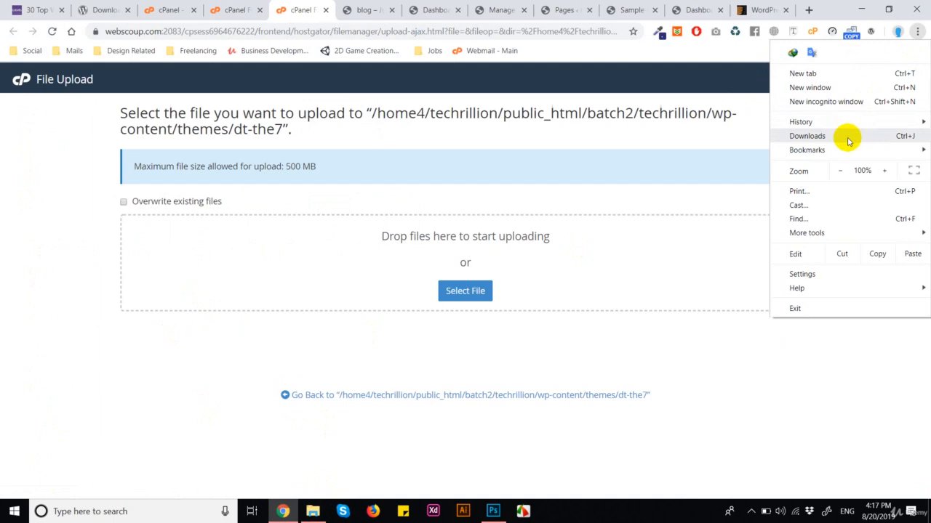
left_click(808, 136)
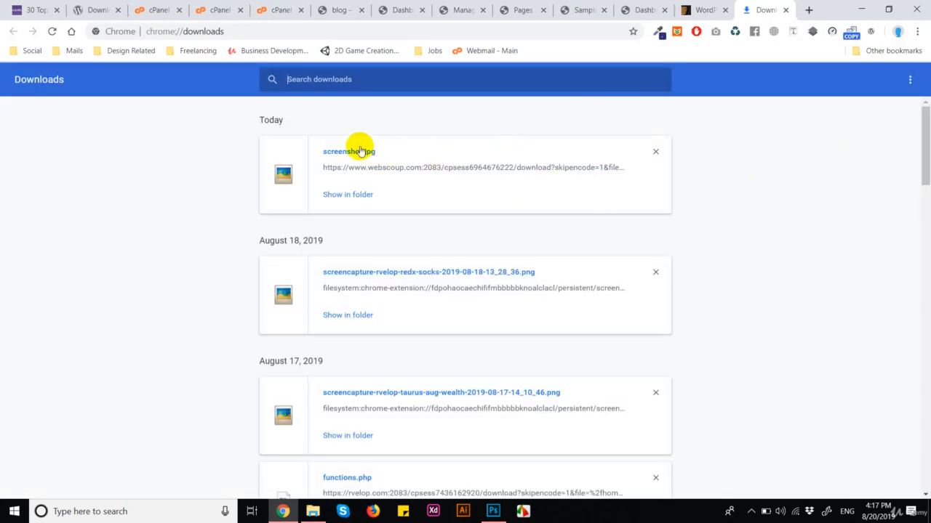
left_click_drag(358, 151, 385, 250)
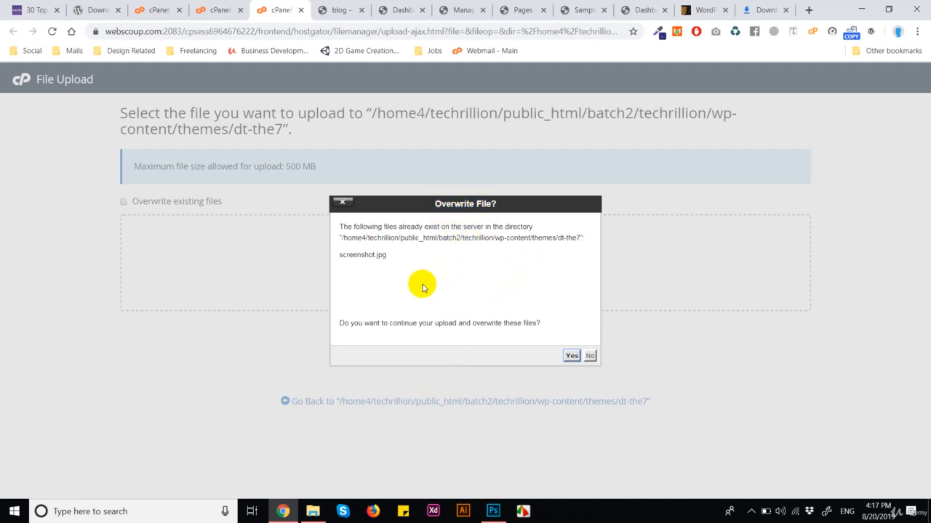
left_click(572, 357)
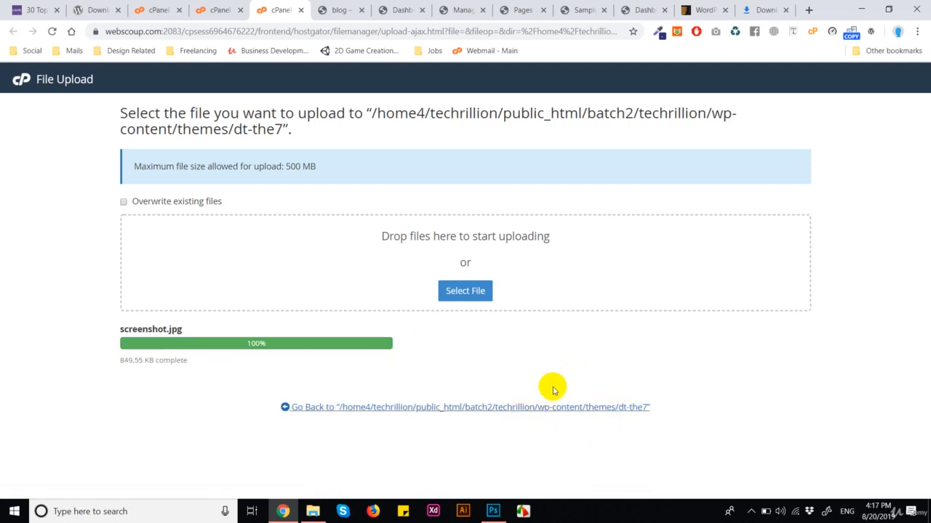
Close the upload page, reload the WordPress Themes page and check the thumbnail and name of the active theme.
key("ctrl+w")
left_click(233, 9)
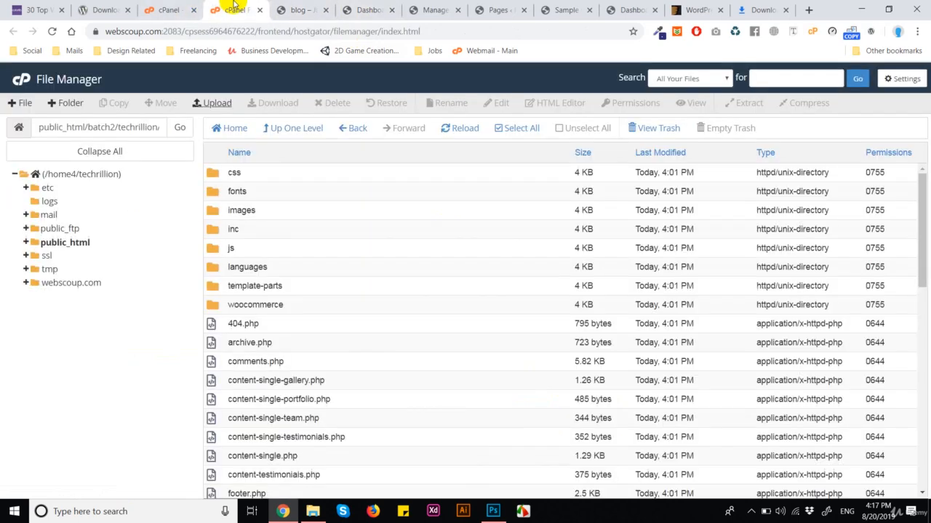
left_click(375, 8)
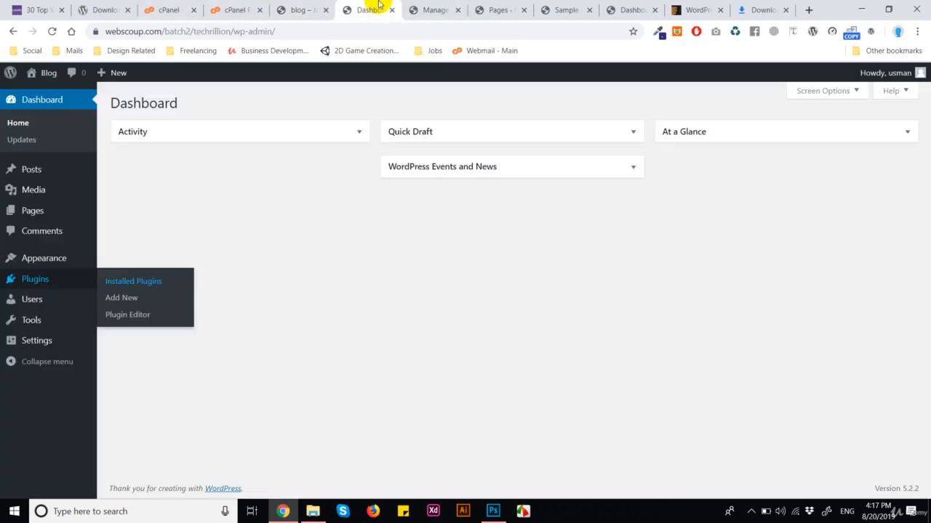
left_click(420, 9)
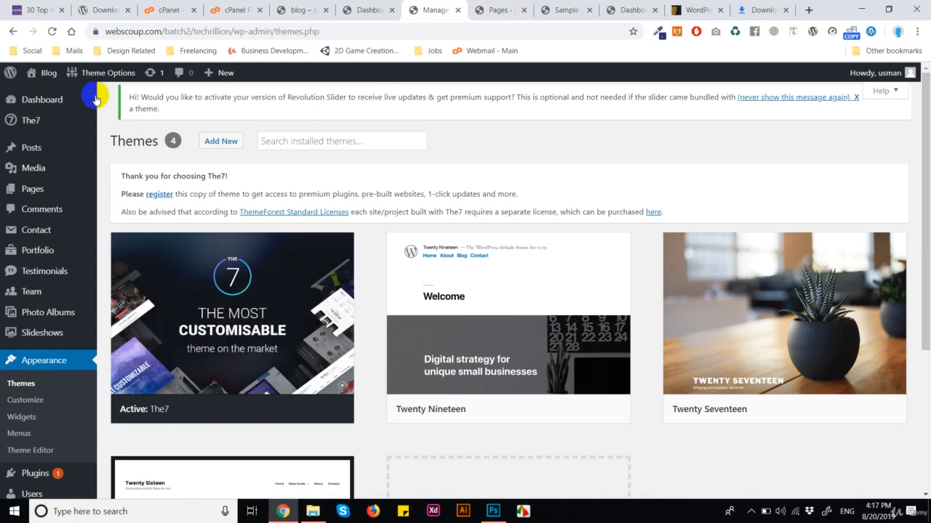
left_click(54, 32)
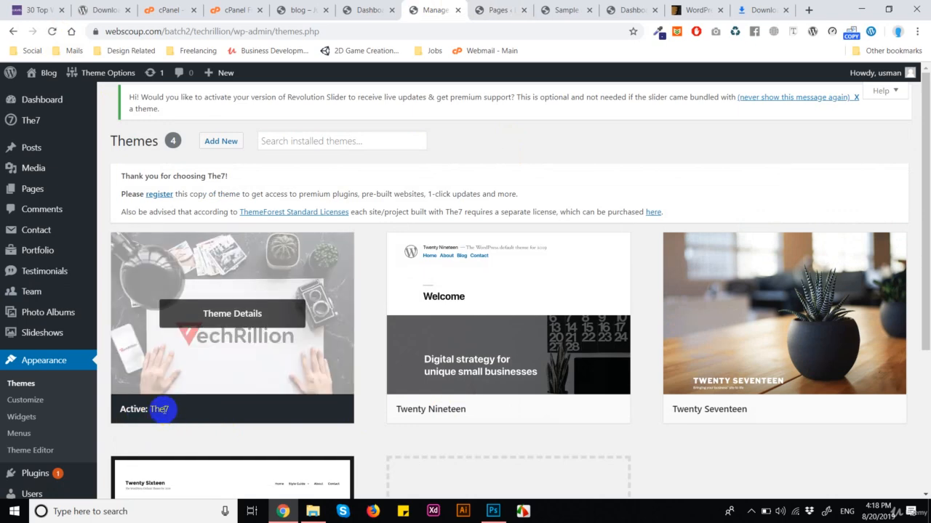
scroll(171, 396, "down", 2)
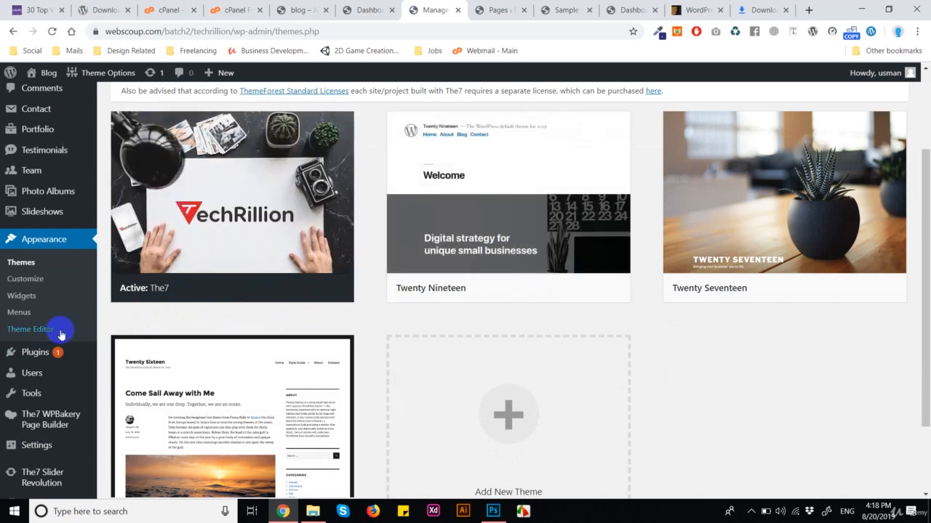
mouse_move(429, 298)
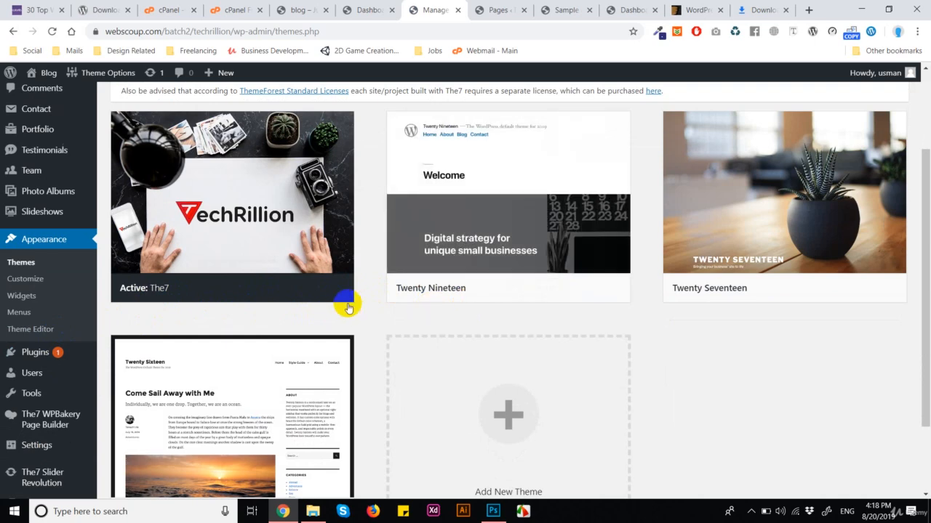
mouse_move(105, 335)
mouse_move(176, 254)
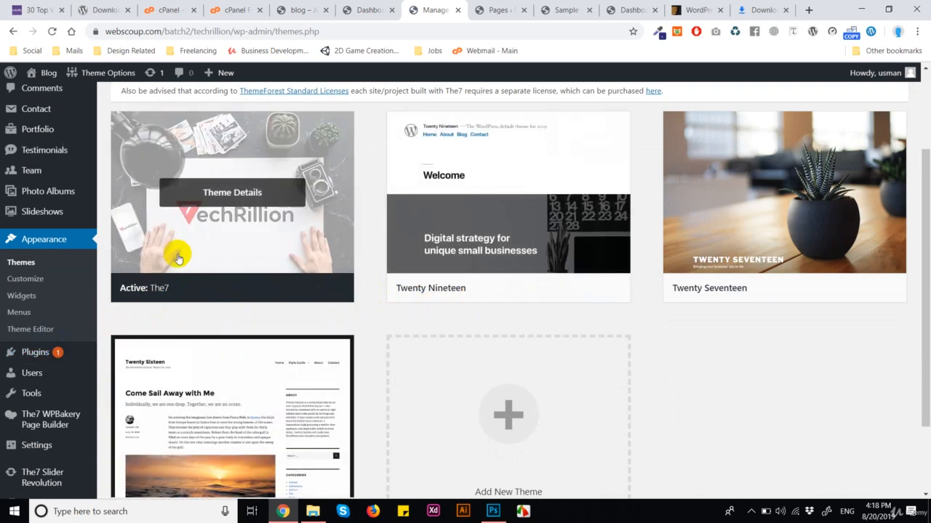
Open the Theme Editor, accept the direct-editing warning and keep The7 as the theme to edit.
left_click(44, 328)
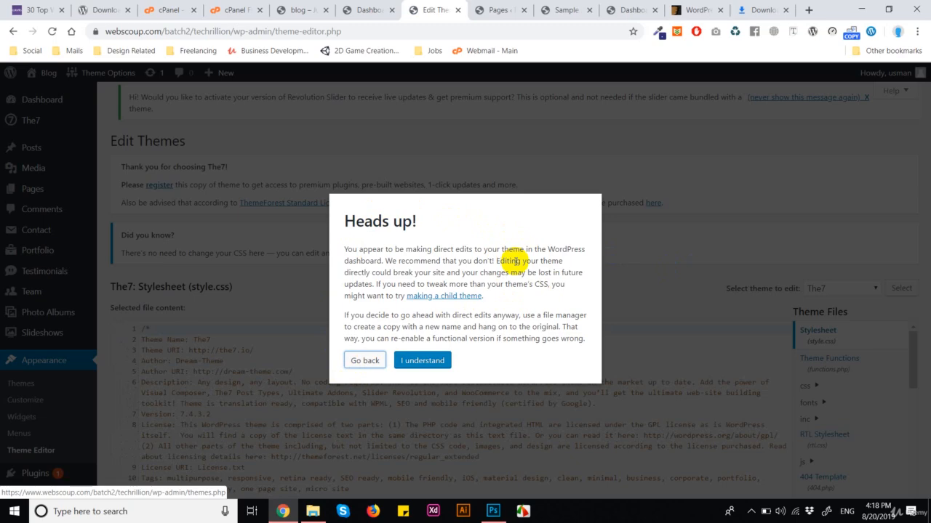
left_click(428, 370)
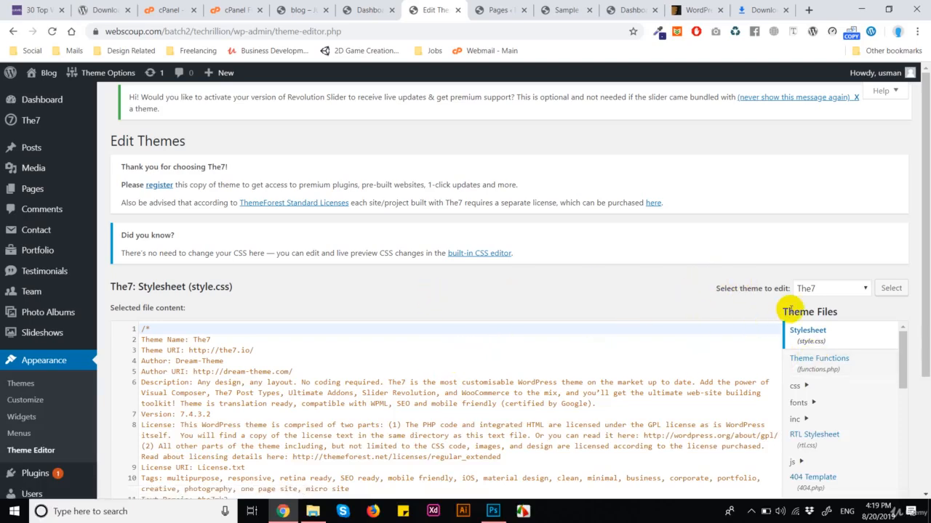
left_click(833, 288)
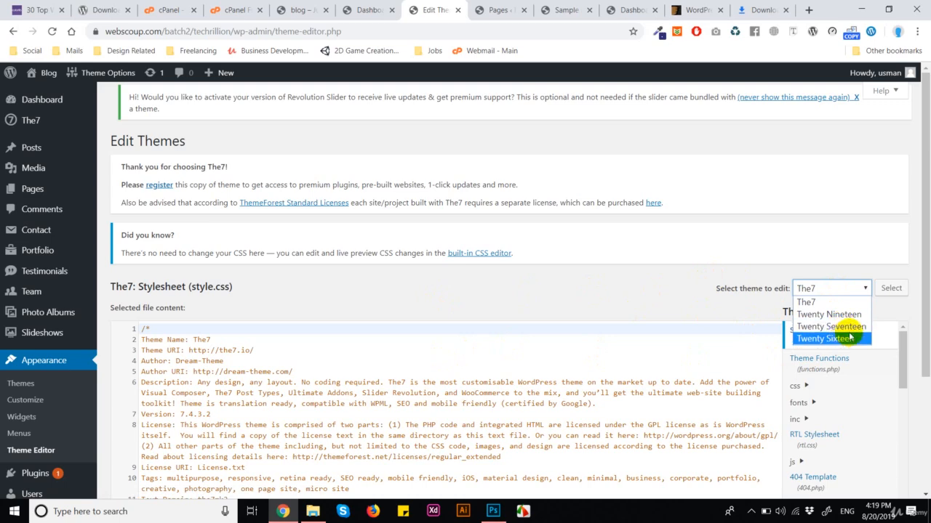
left_click(813, 300)
scroll(603, 305, "down", 2)
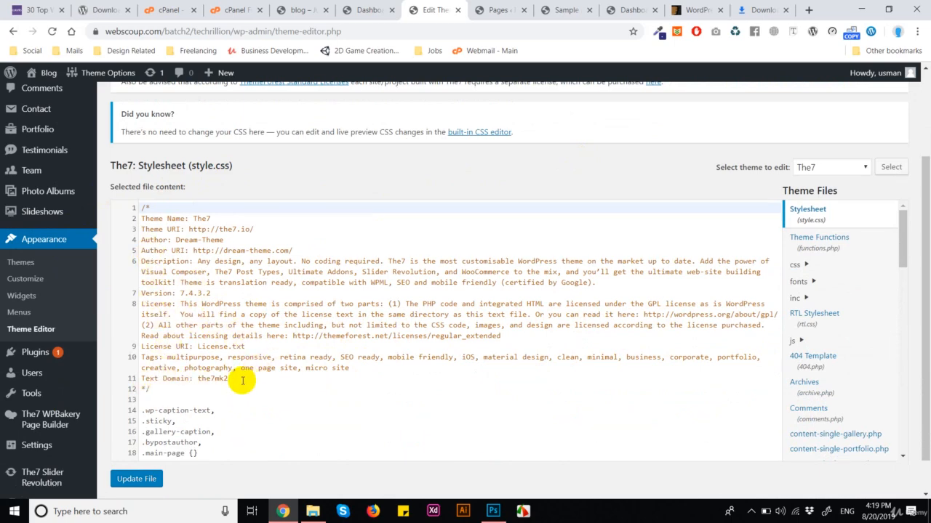
Delete the lines from Description through Text Domain in the style.css header comment, keeping the comment markers.
left_click_drag(229, 378, 141, 216)
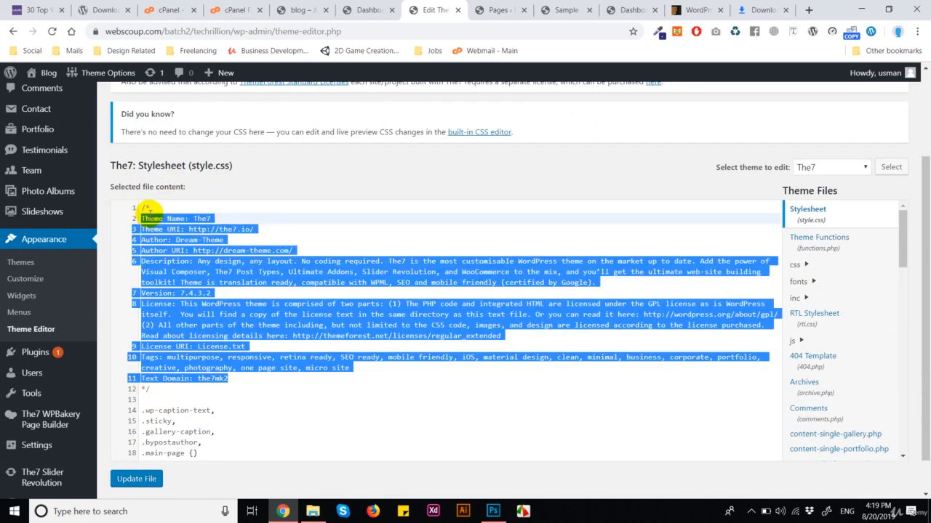
left_click(148, 209)
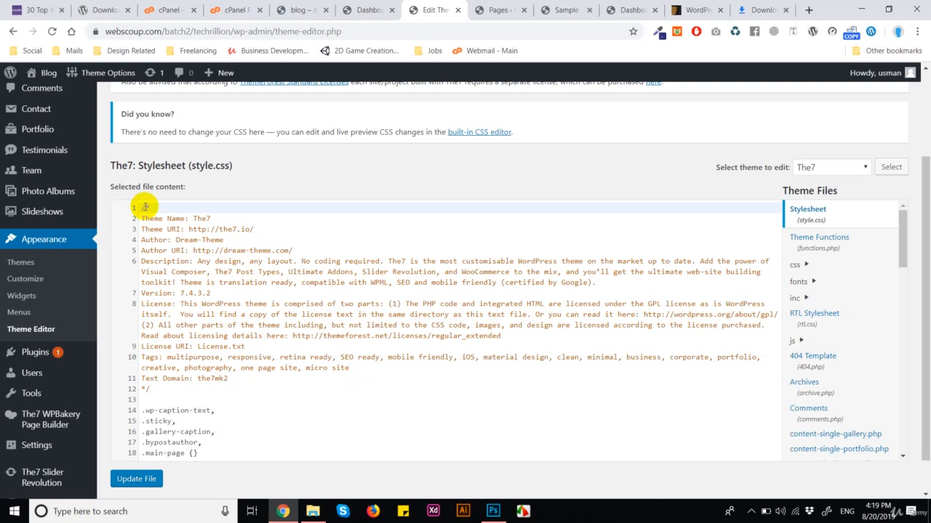
left_click_drag(145, 208, 156, 207)
left_click_drag(158, 393, 144, 389)
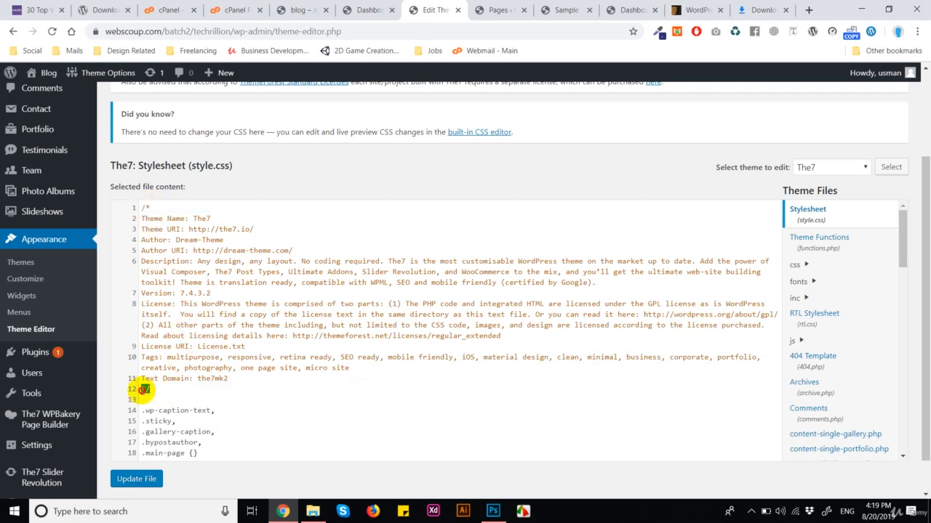
left_click(236, 339)
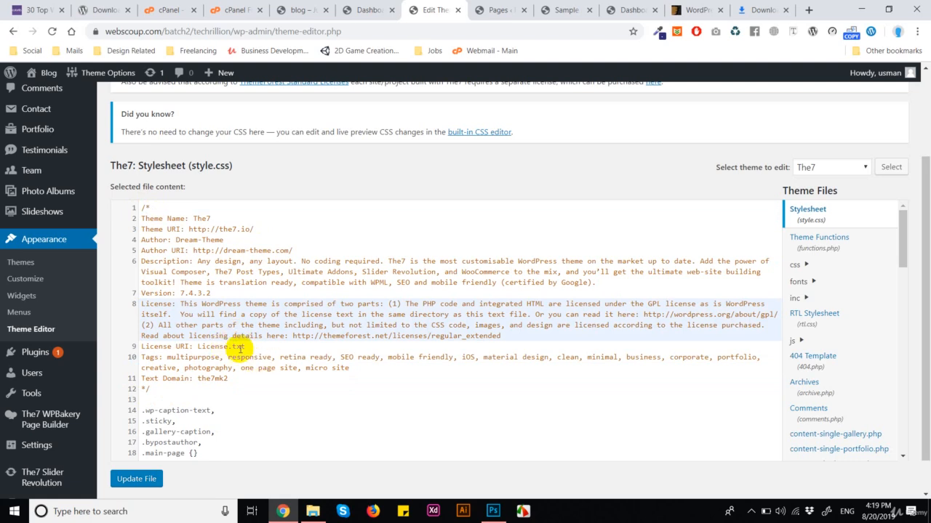
left_click_drag(232, 379, 138, 266)
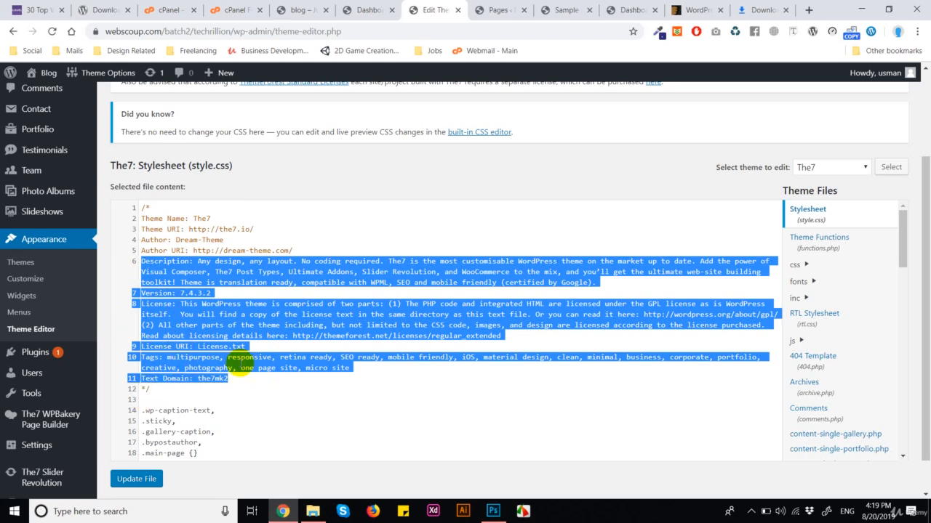
key("Delete")
key("BackSpace")
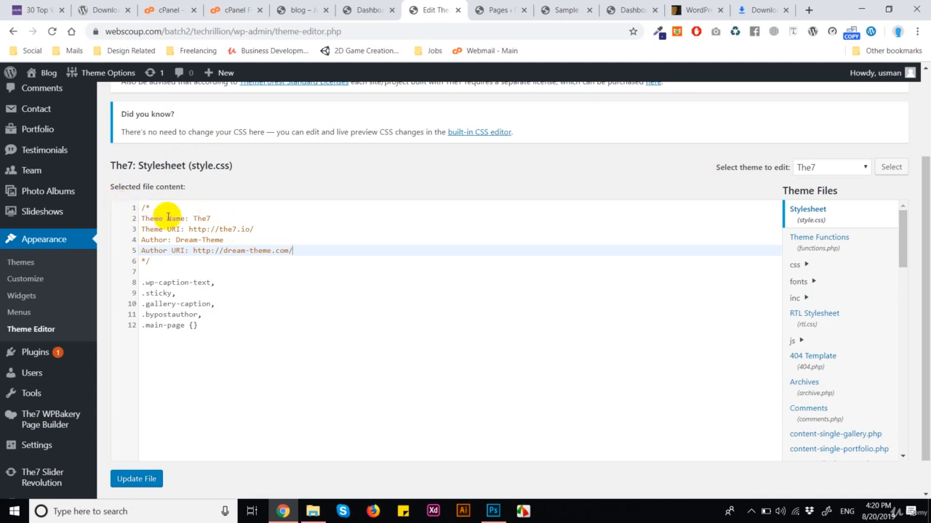
Set the Theme Name in the style.css header to Techrillion.
double_click(201, 218)
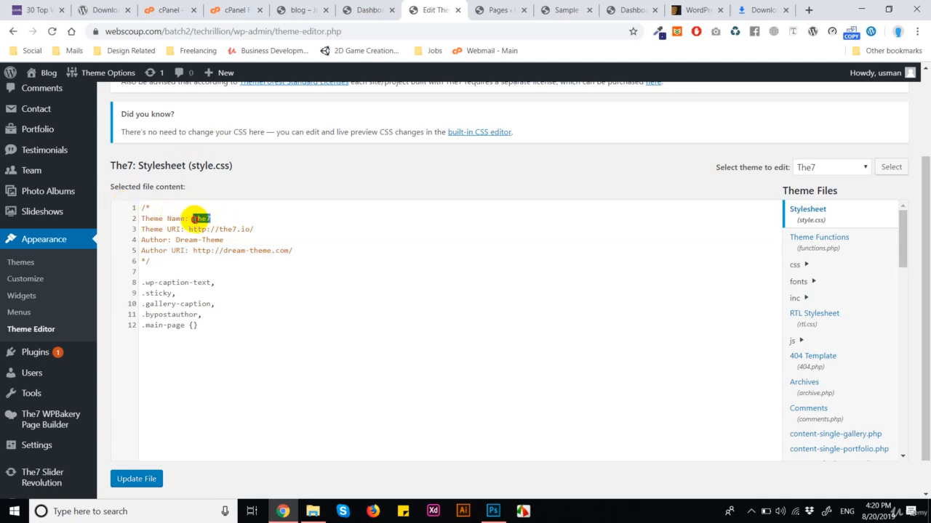
left_click_drag(199, 218, 193, 217)
type("Techrillion")
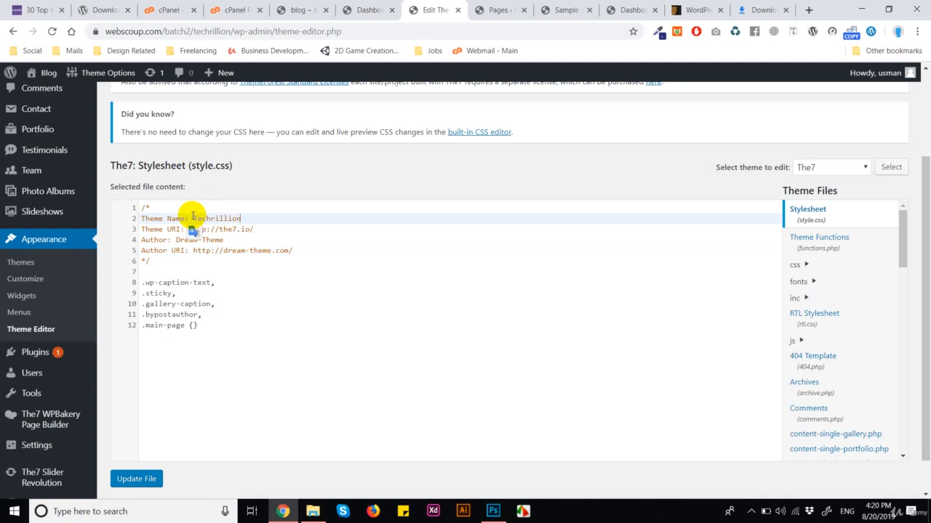
left_click(258, 229)
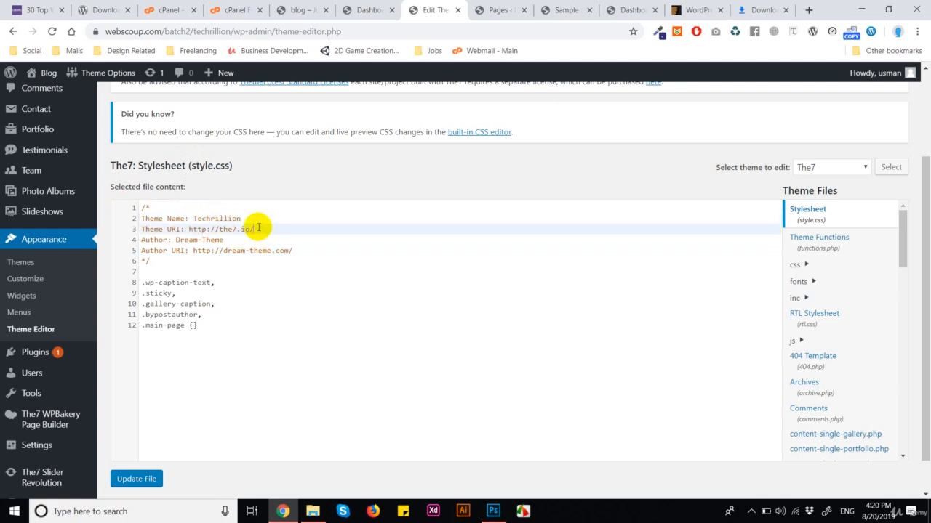
left_click_drag(160, 31, 77, 30)
key("ctrl+c")
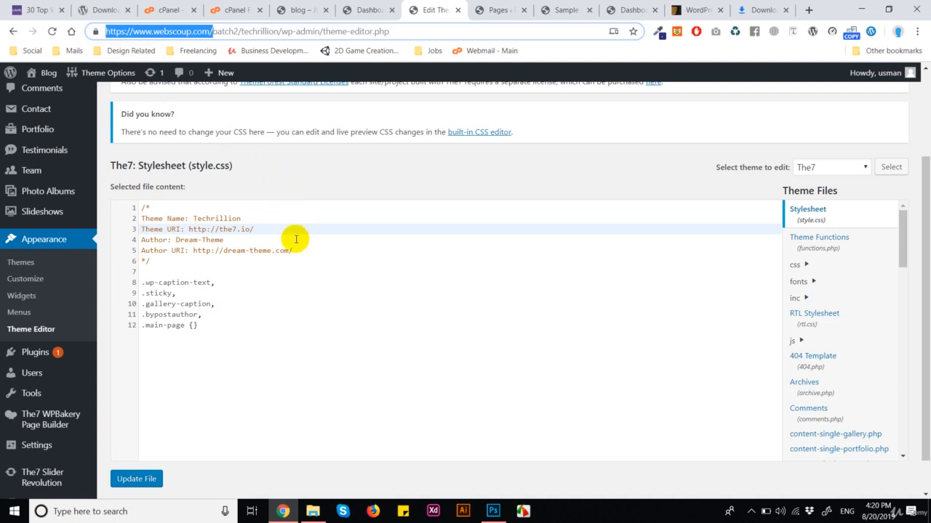
left_click_drag(276, 235, 187, 229)
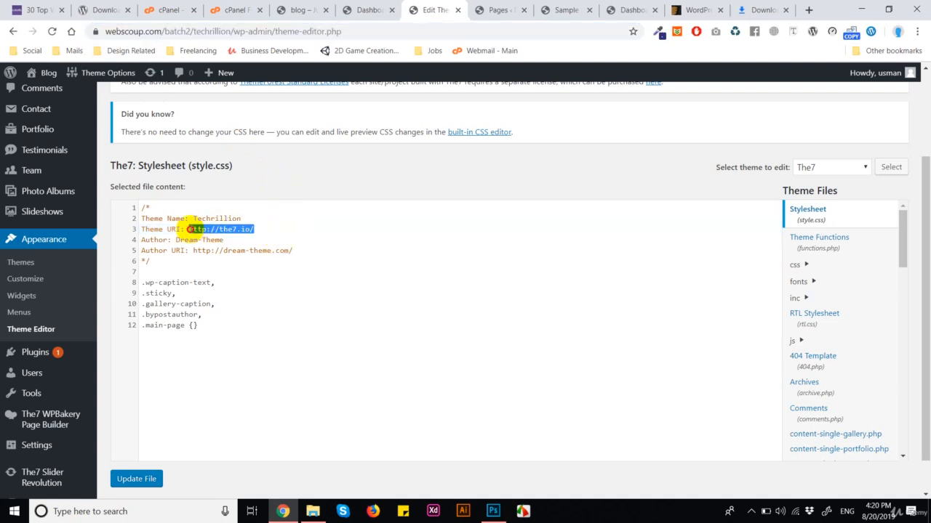
key("ctrl+v")
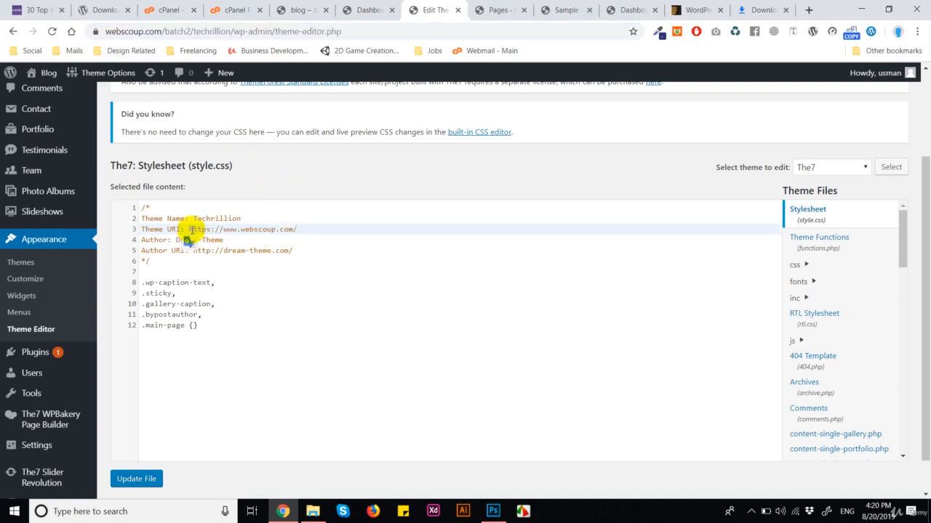
left_click_drag(224, 241, 176, 240)
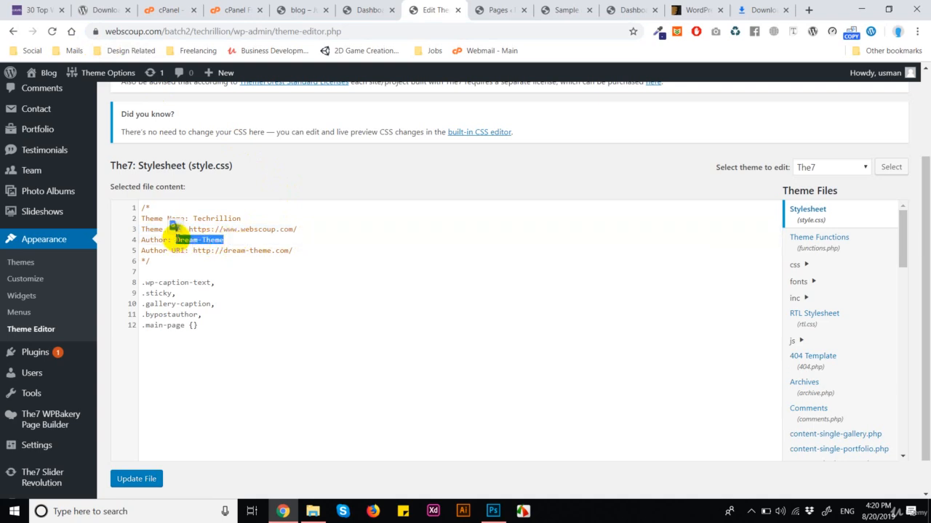
key("BackSpace")
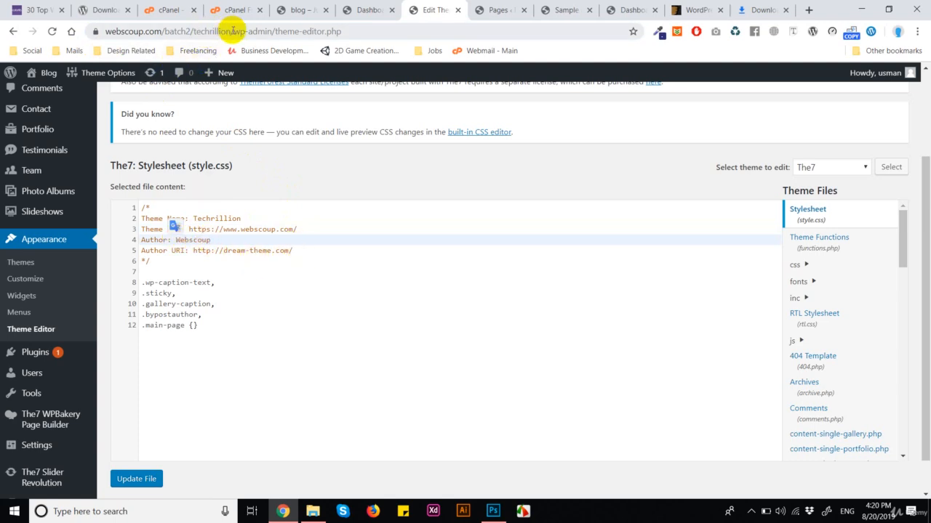
left_click_drag(231, 32, 65, 31)
key("ctrl+c")
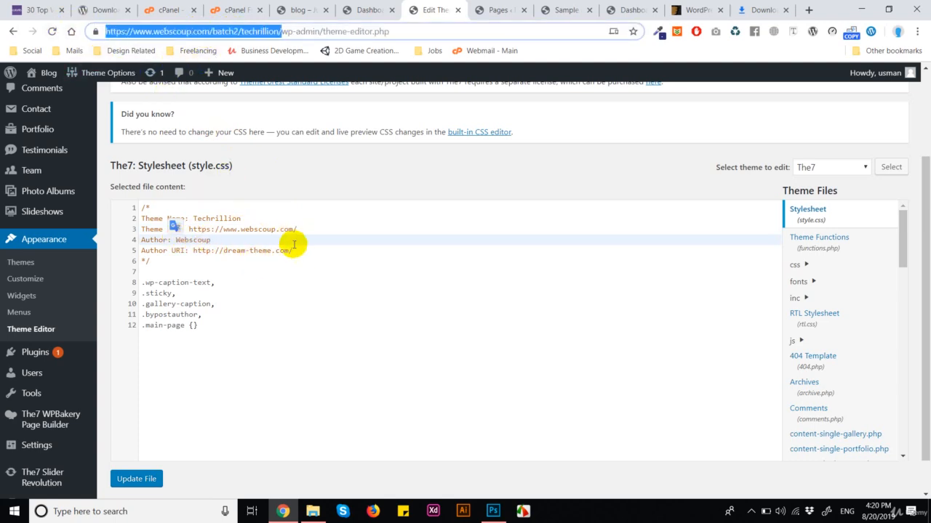
left_click_drag(294, 250, 194, 249)
key("ctrl+v")
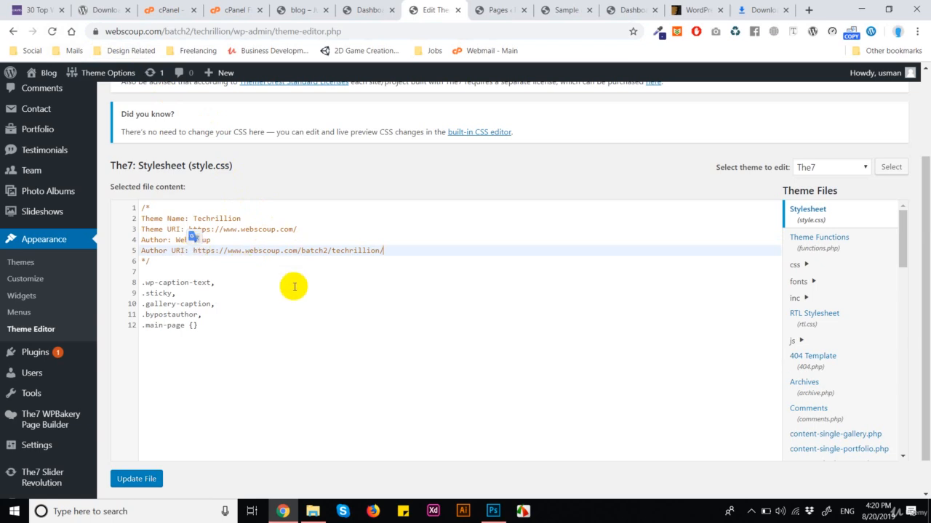
left_click(166, 258)
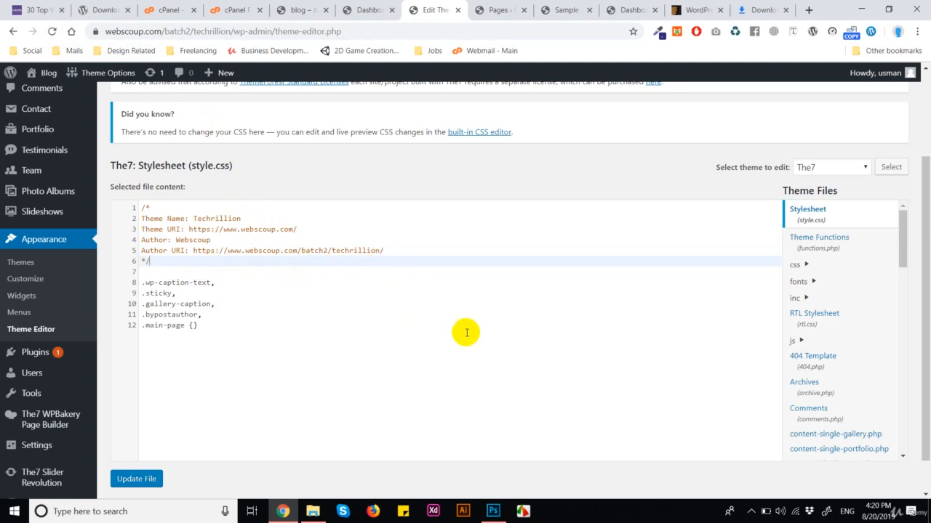
left_click(135, 479)
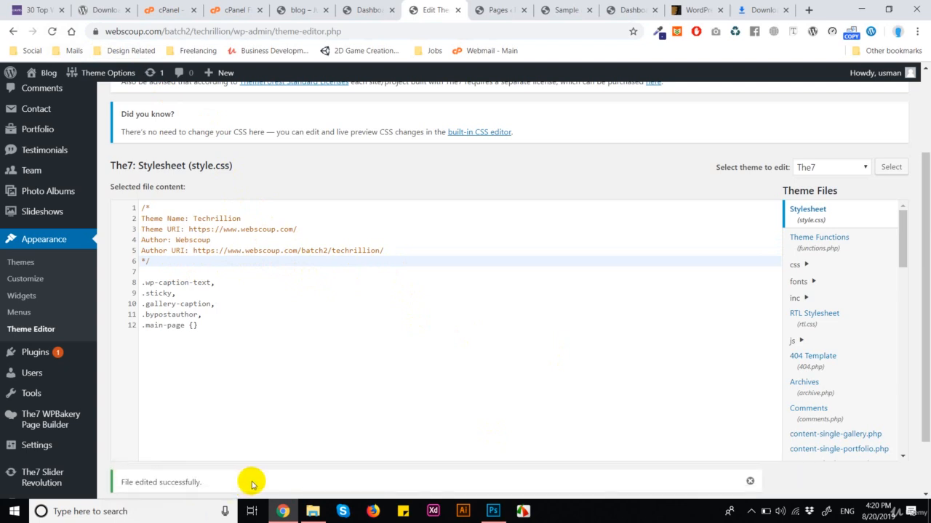
Open the installed themes list and check the name and screenshot of the active theme.
left_click(63, 331)
left_click(38, 267)
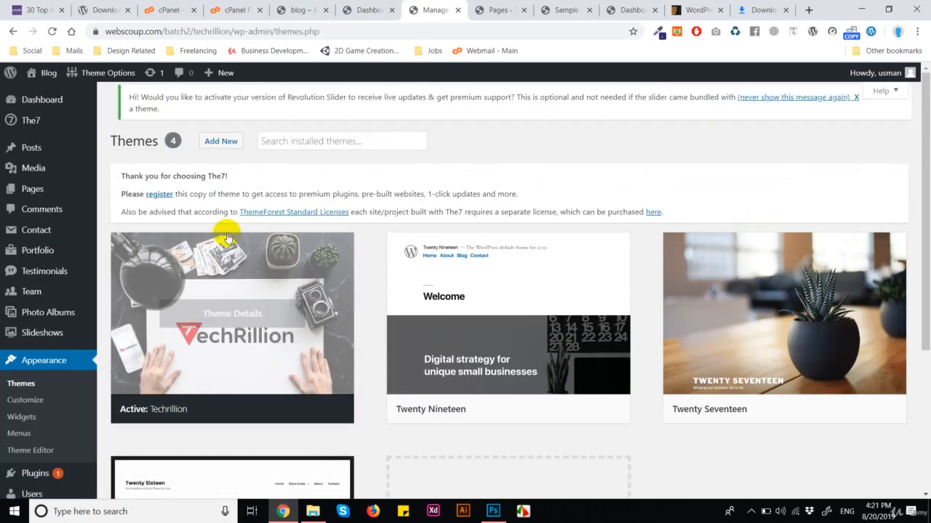
mouse_move(163, 370)
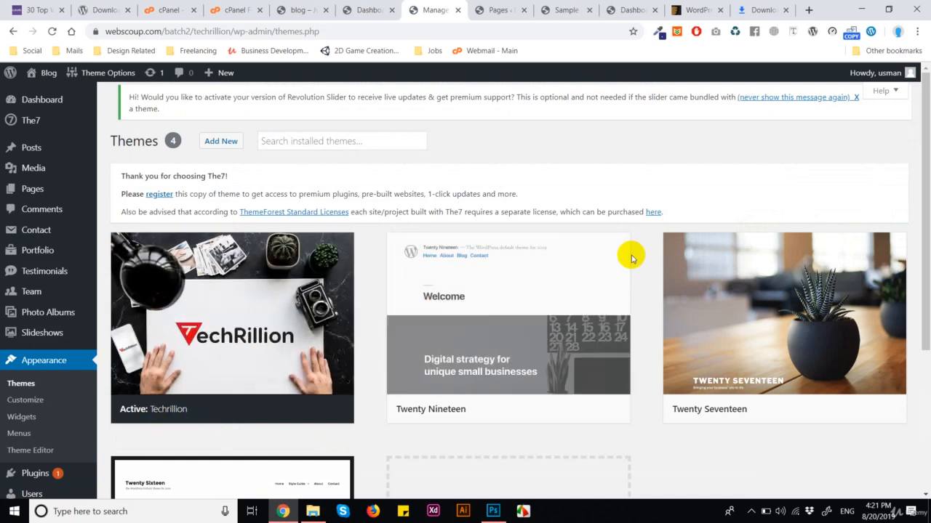
Reload the techrillion sample page and inspect its theme and plugins with the WordPress theme detector extension.
left_click(371, 9)
left_click(298, 8)
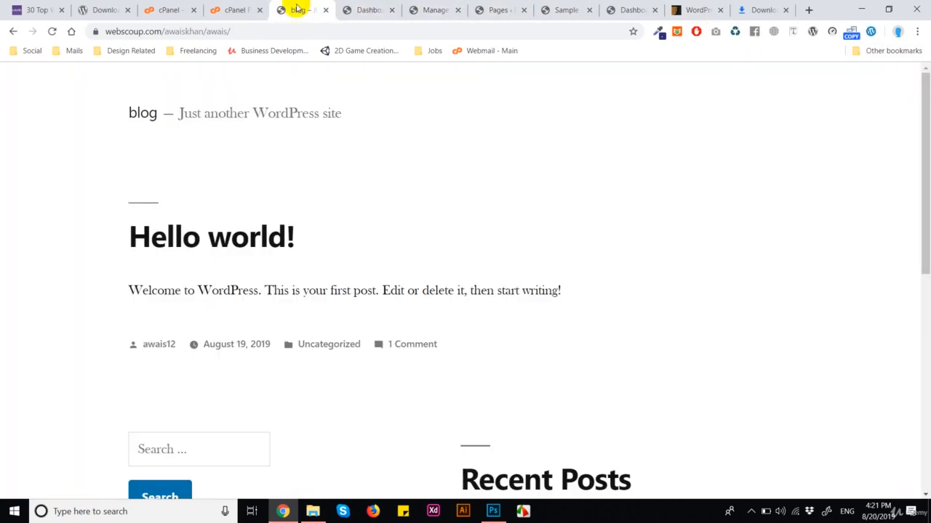
left_click(631, 9)
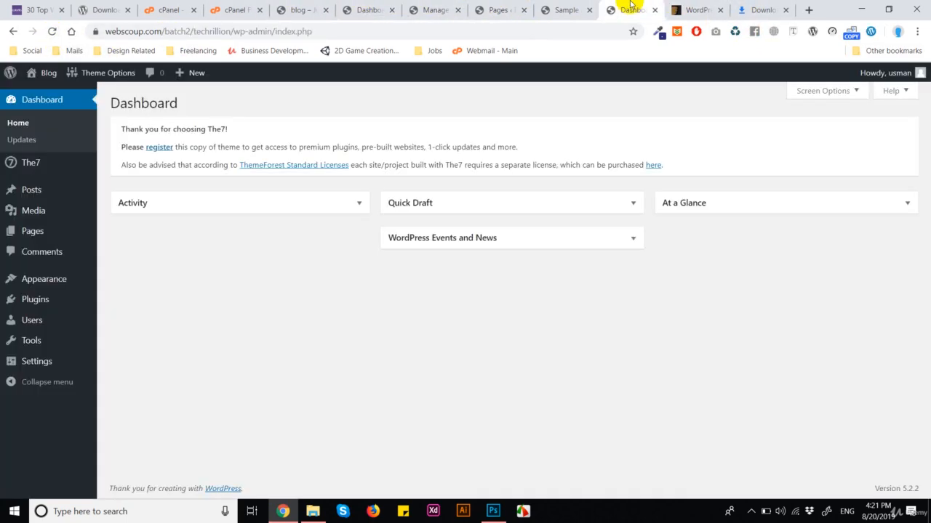
left_click(566, 9)
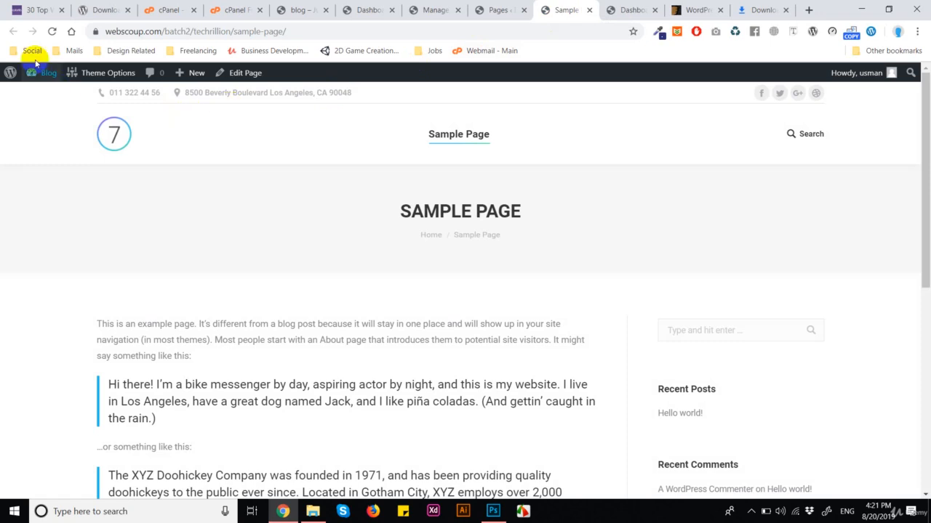
left_click(52, 31)
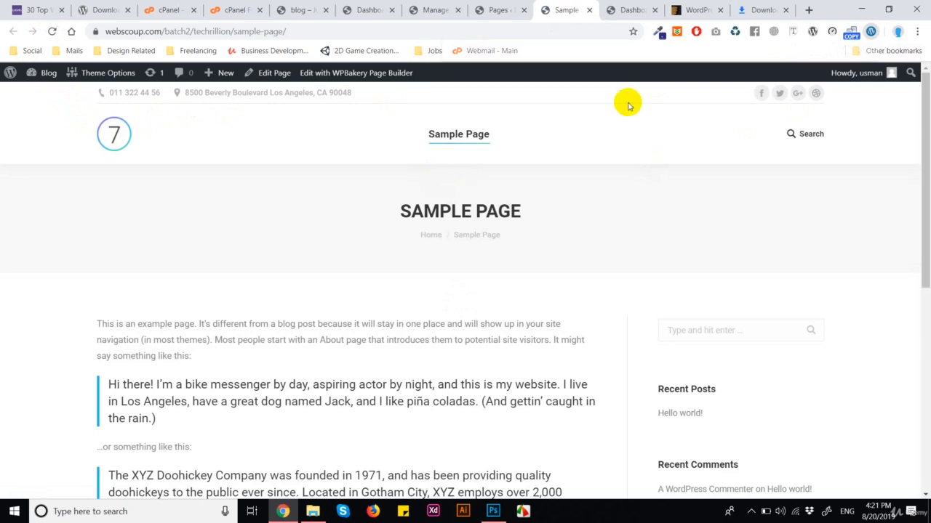
left_click(870, 31)
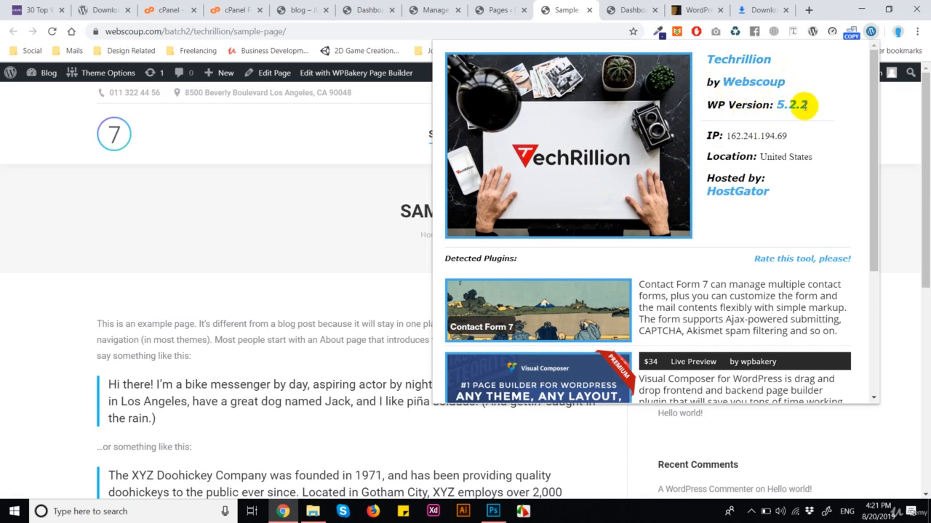
scroll(603, 305, "down", 3)
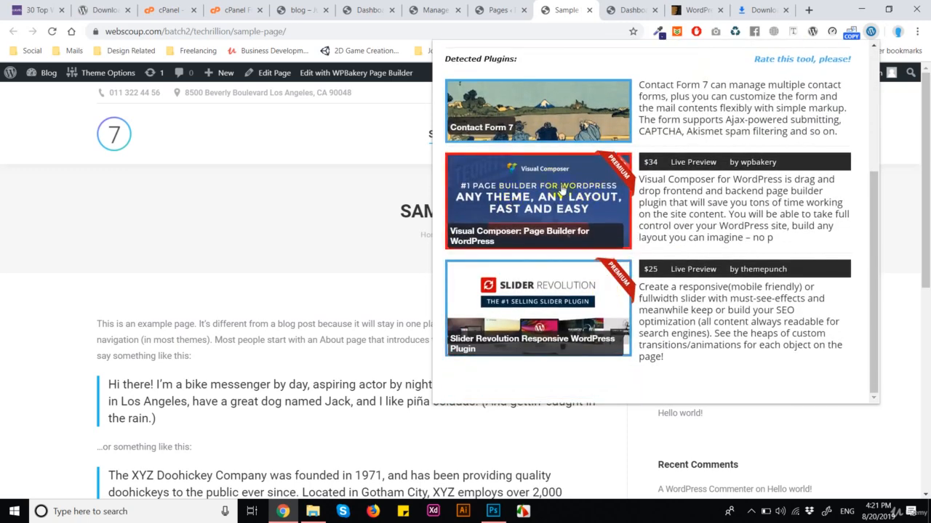
left_click(275, 221)
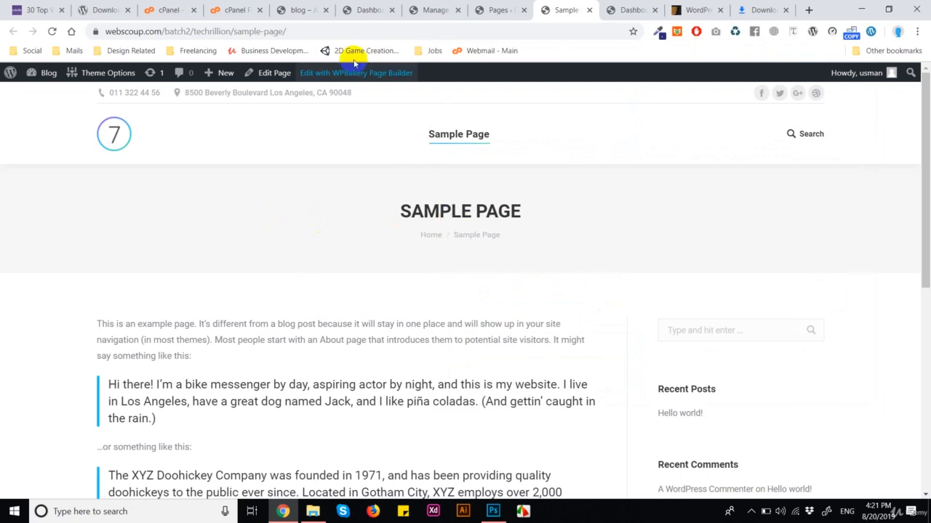
Inspect the theme of the separate blog site with the theme detector extension for comparison.
left_click(320, 10)
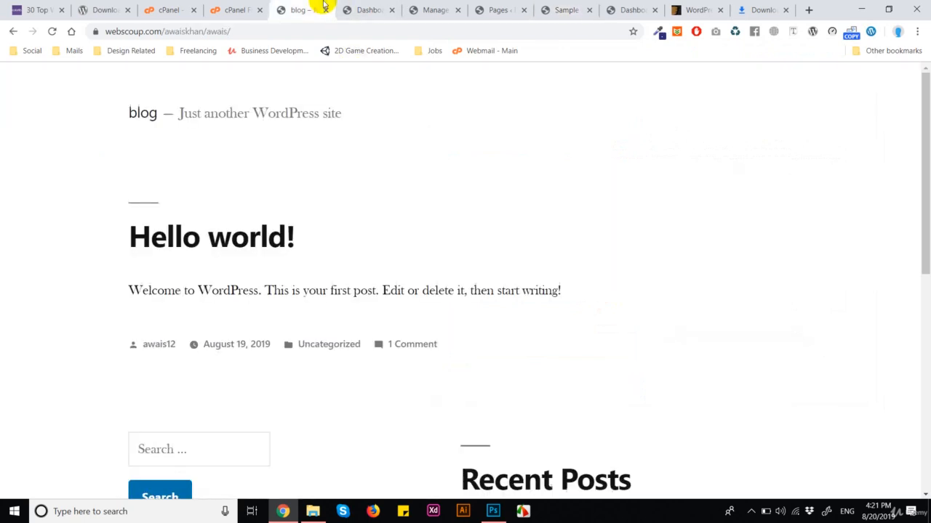
left_click(871, 32)
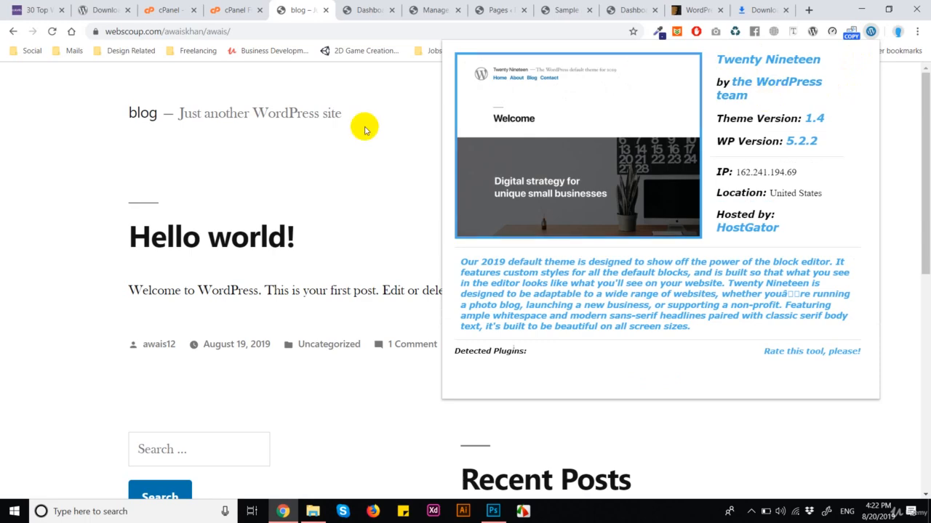
left_click(271, 113)
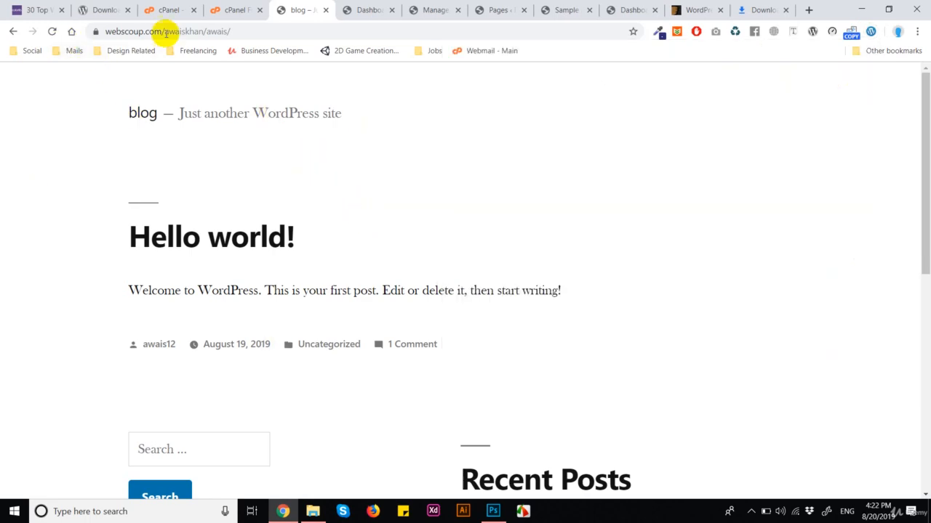
Return to the techrillion dashboard and check its detected theme name and author with the theme detector extension.
left_click(368, 7)
left_click(436, 9)
left_click(552, 9)
left_click(502, 9)
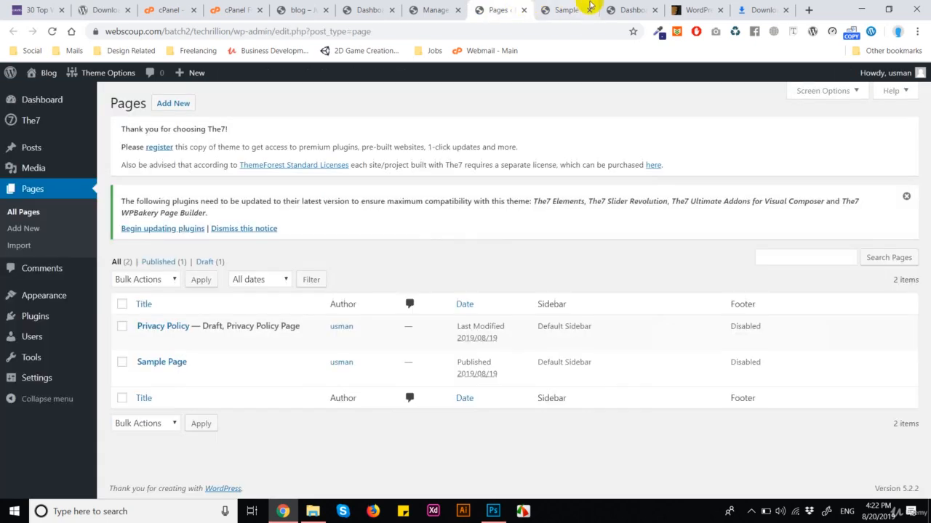
left_click(613, 7)
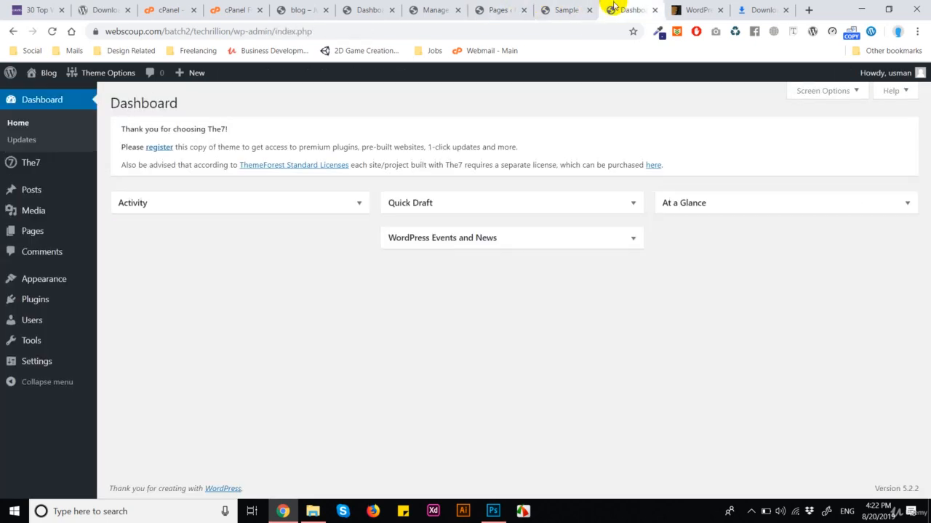
left_click(871, 33)
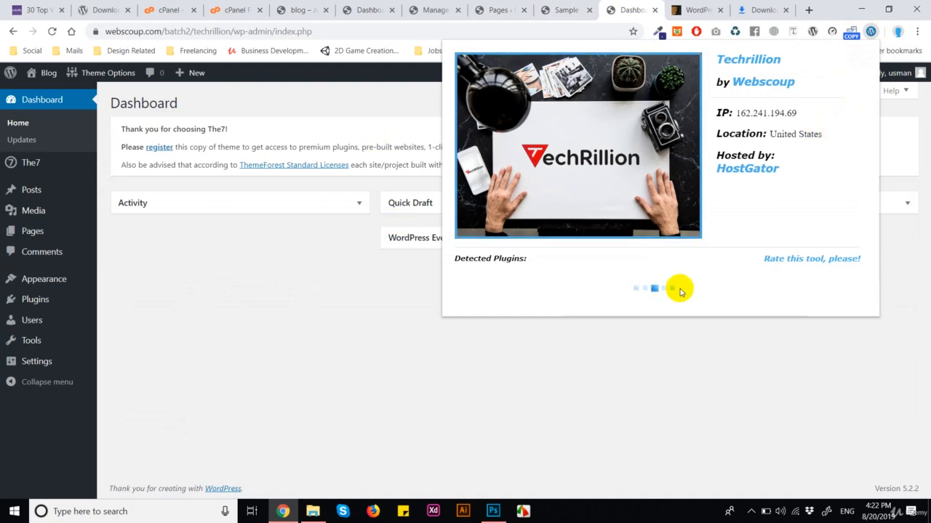
left_click(519, 391)
From the techrillion themes page, open the Add New page editor in a separate browser tab and switch to it.
left_click(435, 10)
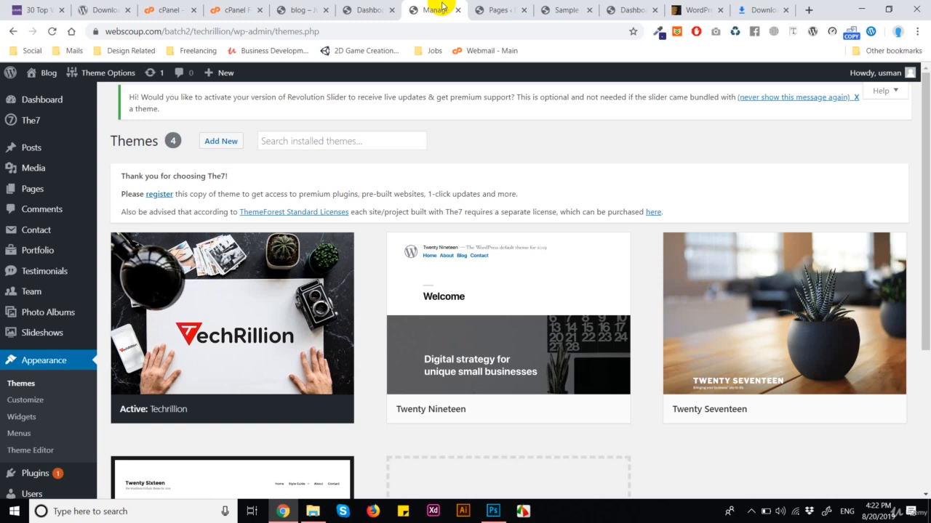
mouse_move(43, 183)
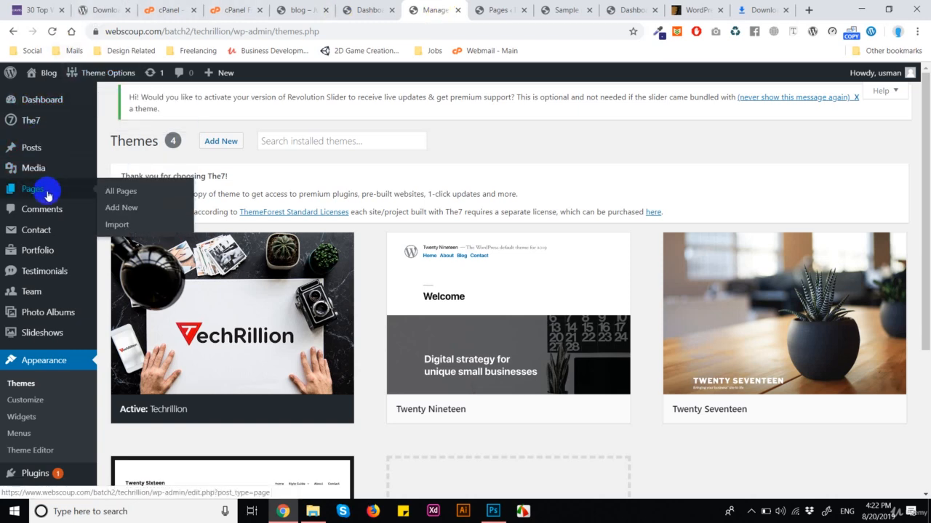
mouse_move(218, 73)
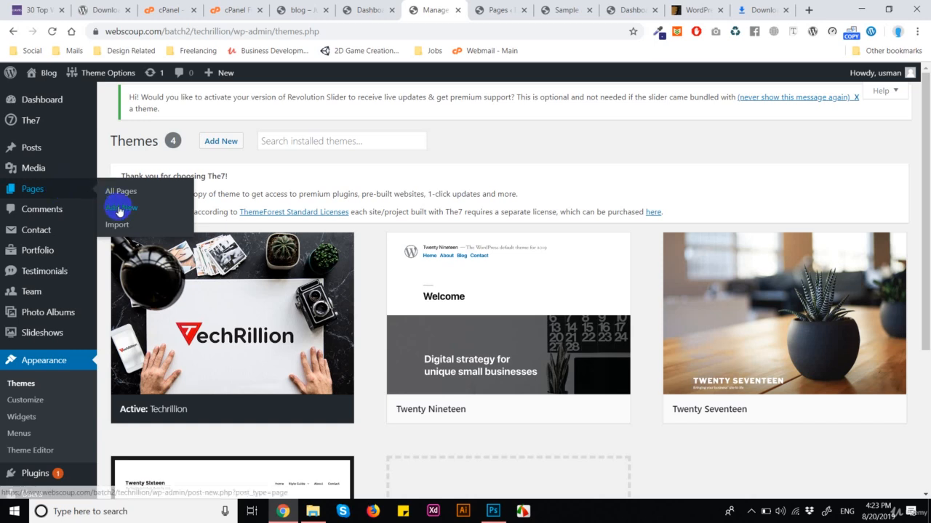
middle_click(120, 209)
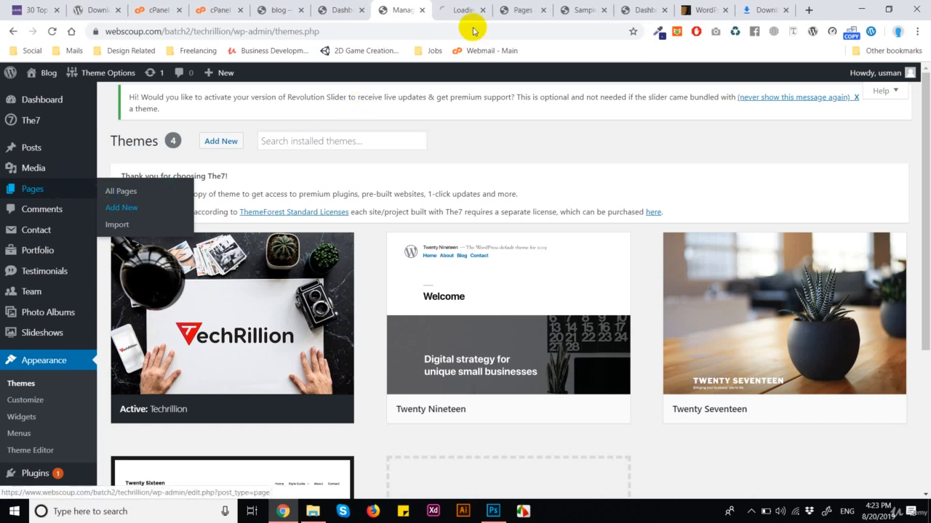
left_click(463, 11)
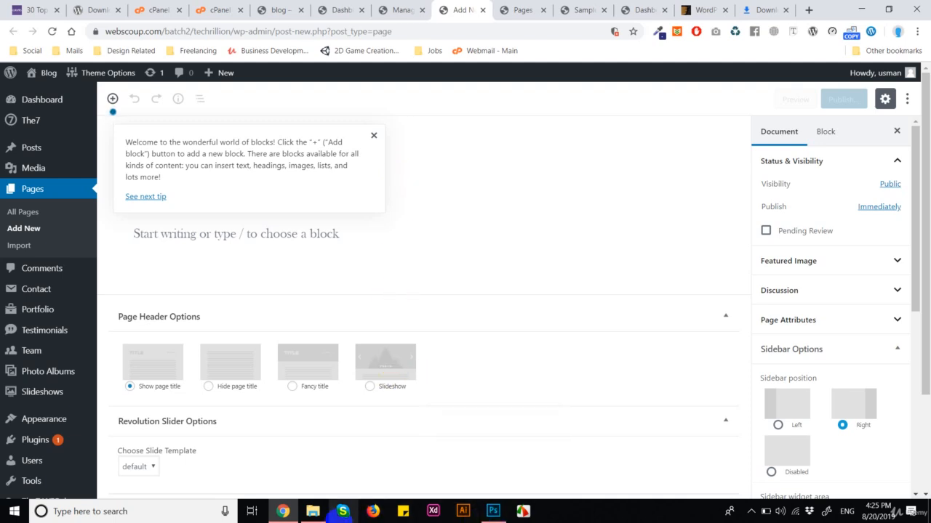
Look through the best-selling WordPress themes in the ThemeForest search results.
left_click(707, 5)
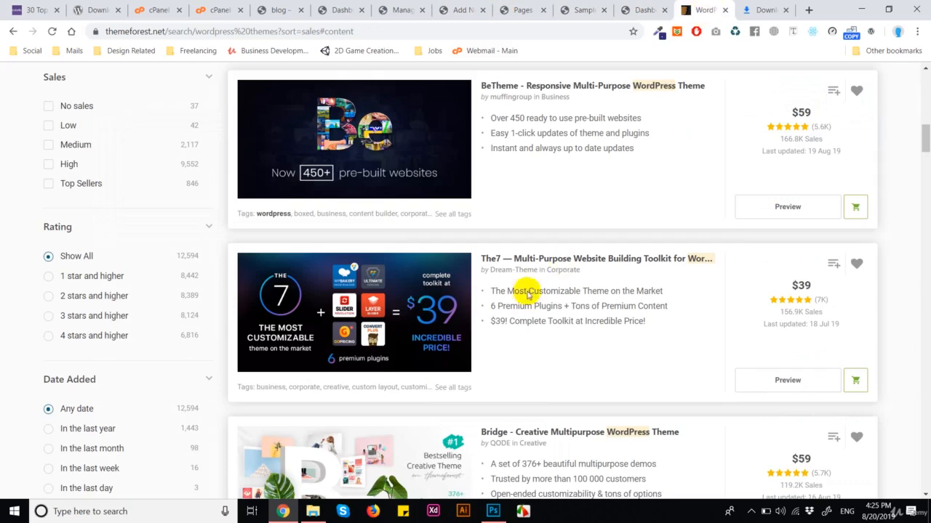
scroll(436, 328, "up", 5)
scroll(436, 328, "up", 6)
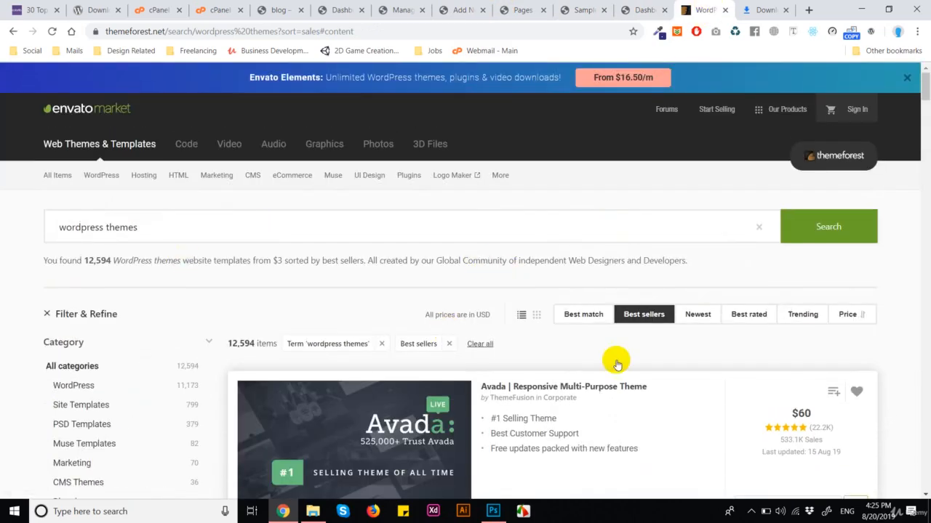
scroll(581, 414, "down", 3)
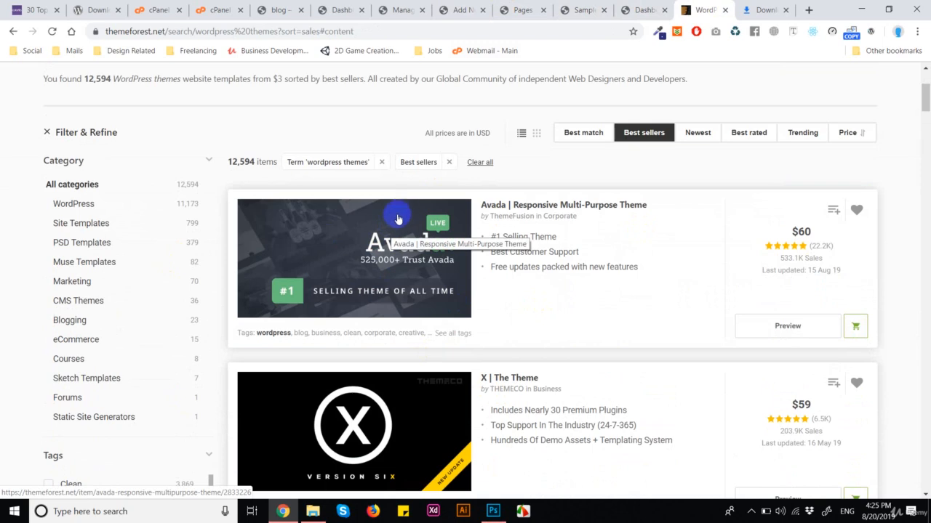
Open the Add Plugins page of the techrillion site and show the form for uploading a plugin in .zip format.
left_click(325, 5)
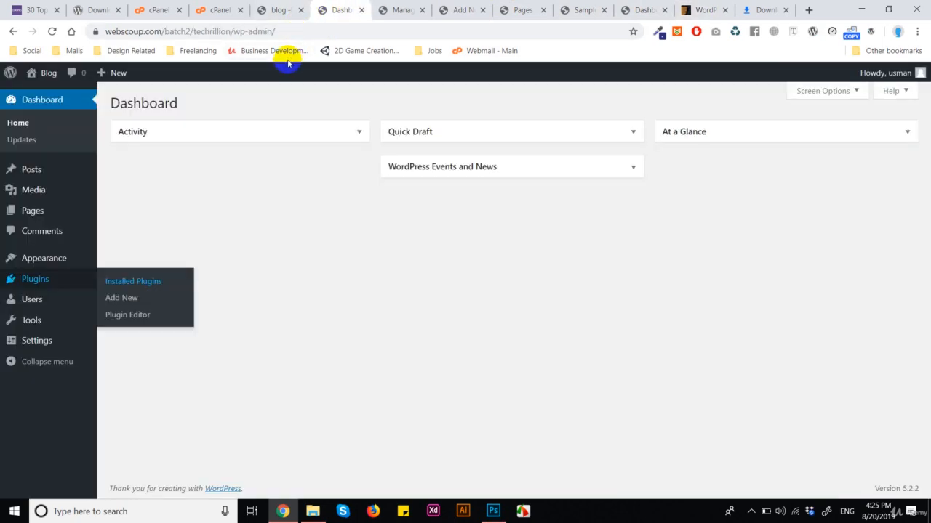
left_click(128, 299)
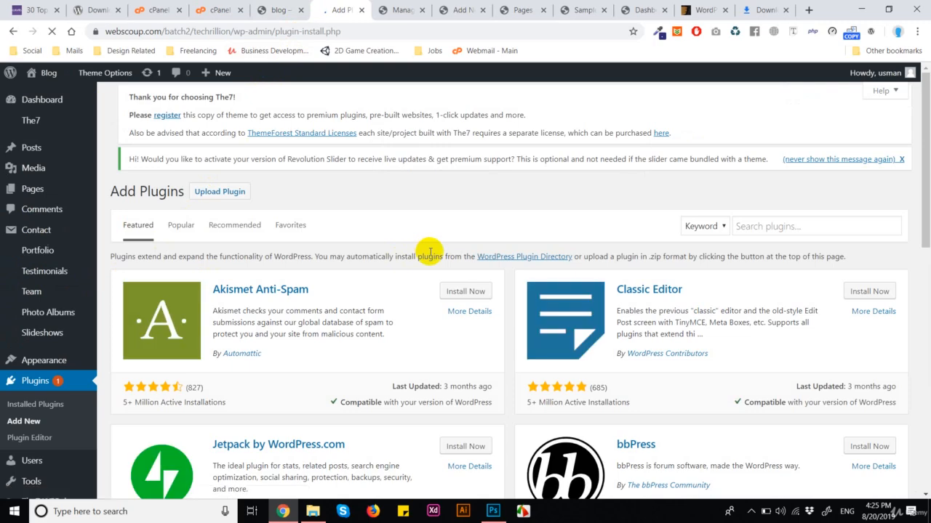
scroll(465, 254, "down", 1)
scroll(415, 156, "down", 1)
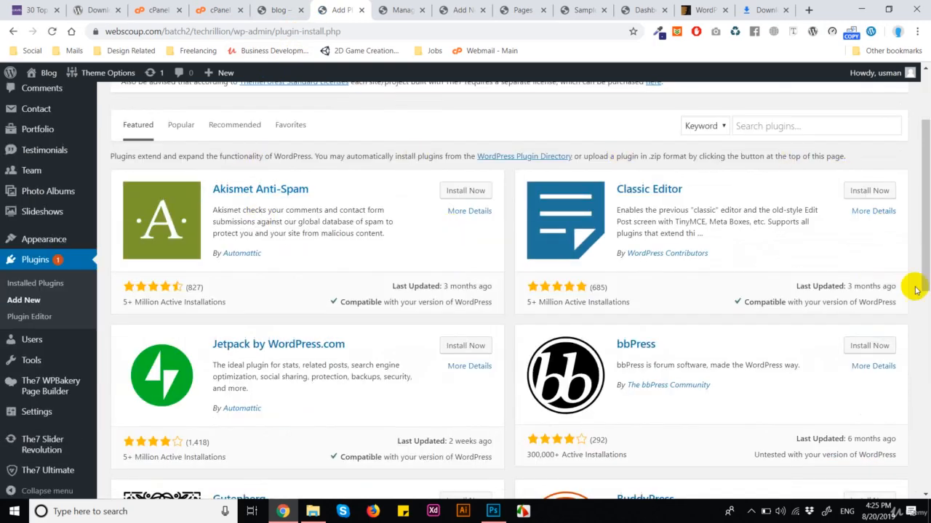
scroll(410, 339, "down", 3)
scroll(415, 345, "up", 4)
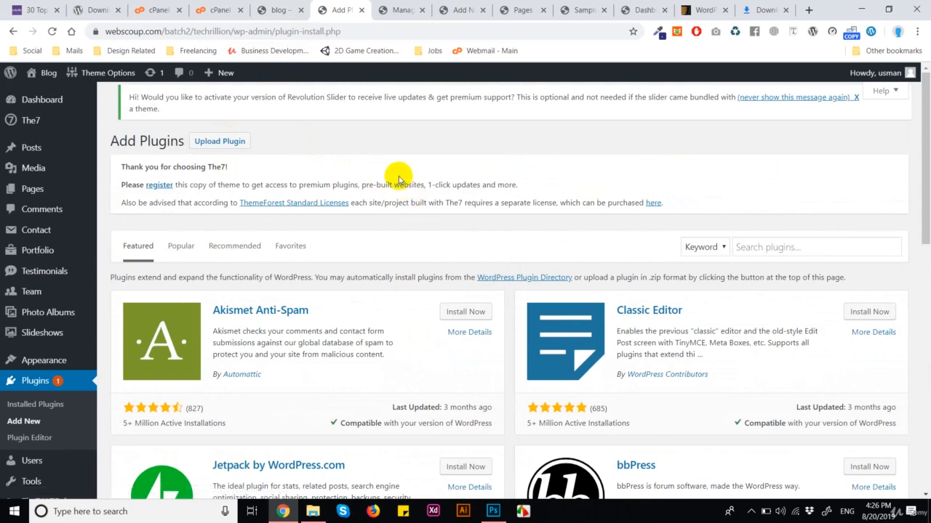
left_click(235, 141)
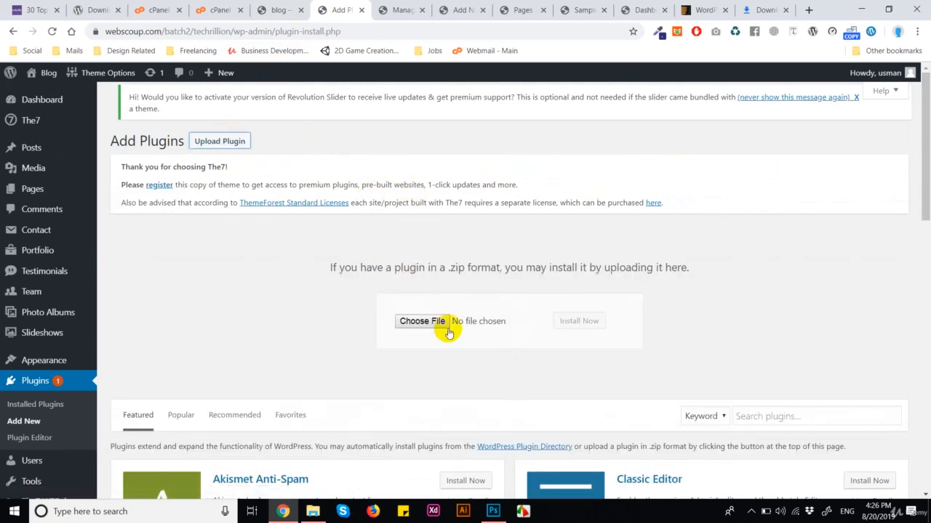
Look through the featured plugins on the Add Plugins page.
scroll(449, 332, "down", 4)
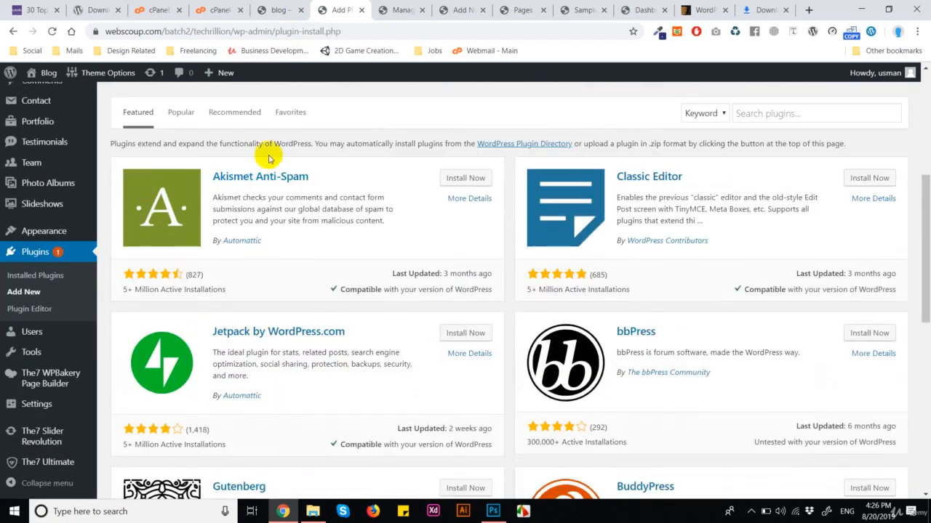
scroll(781, 341, "down", 3)
scroll(851, 297, "down", 2)
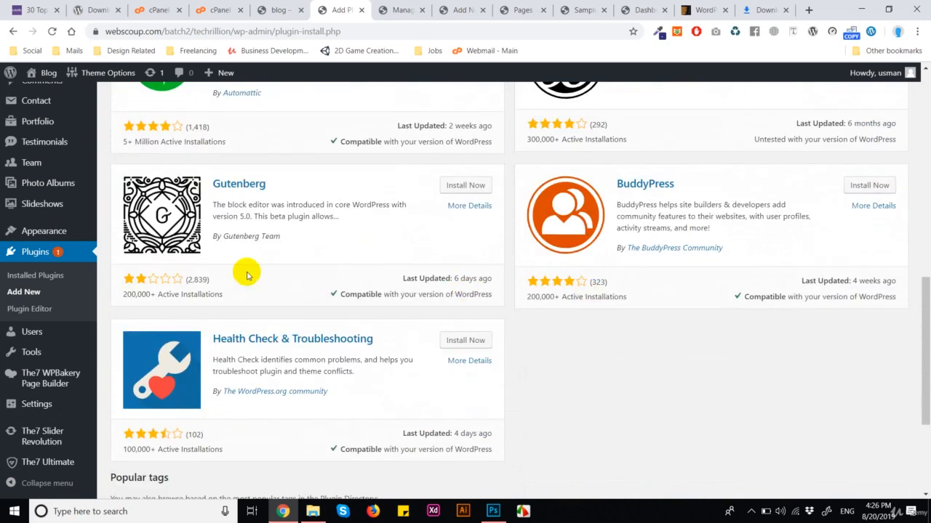
scroll(603, 378, "up", 3)
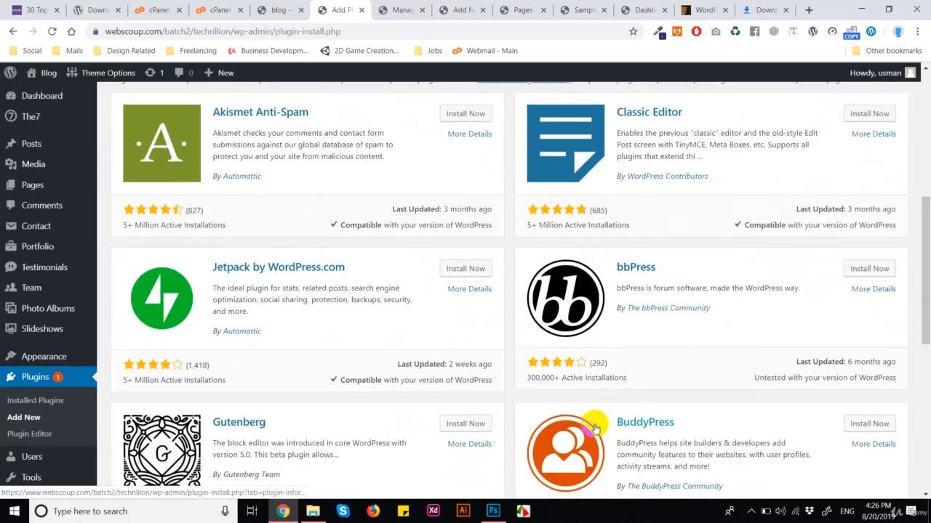
Search the plugin directory for gutenbye, and install and activate the Gutenbye plugin.
scroll(574, 420, "down", 2)
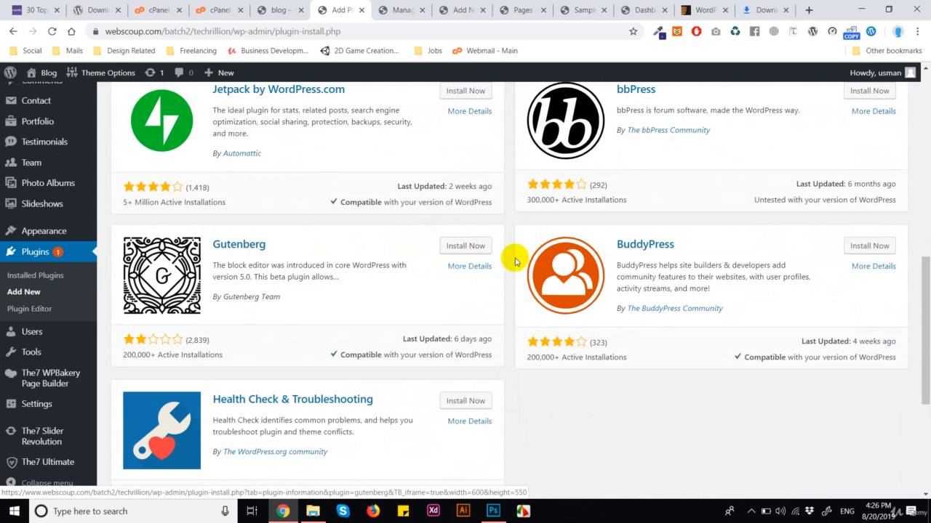
scroll(502, 371, "up", 3)
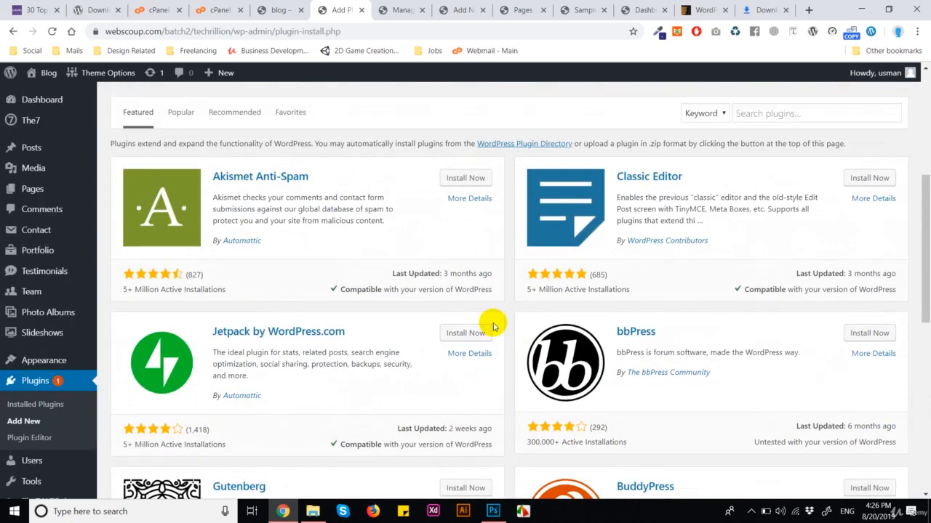
scroll(489, 327, "up", 4)
scroll(499, 306, "down", 2)
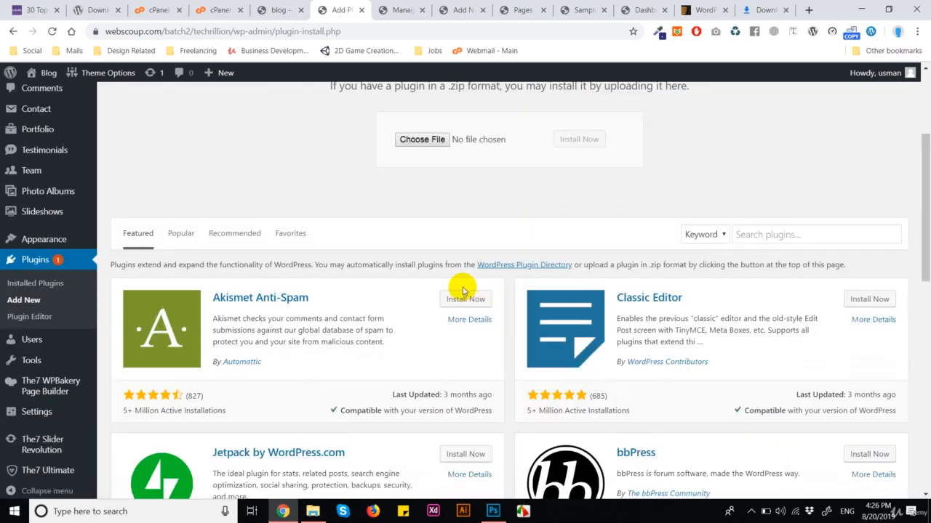
left_click(752, 235)
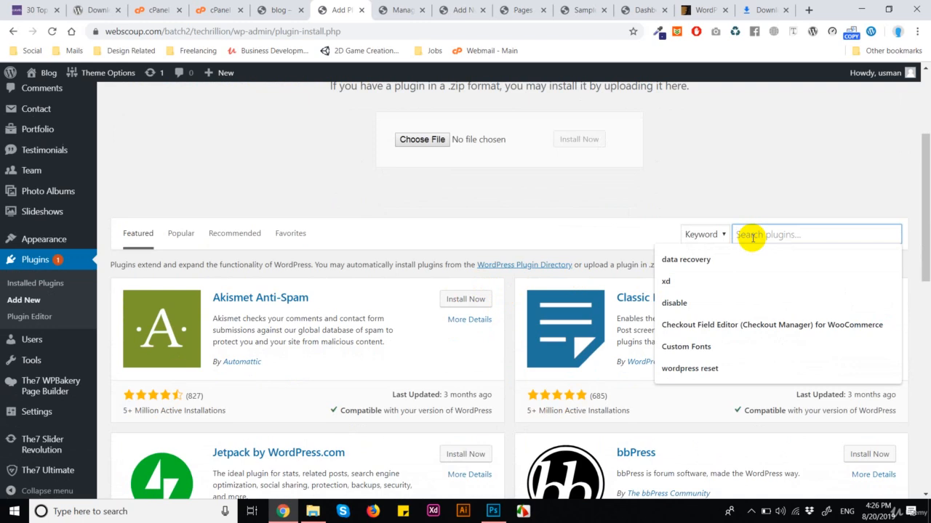
type("gutr")
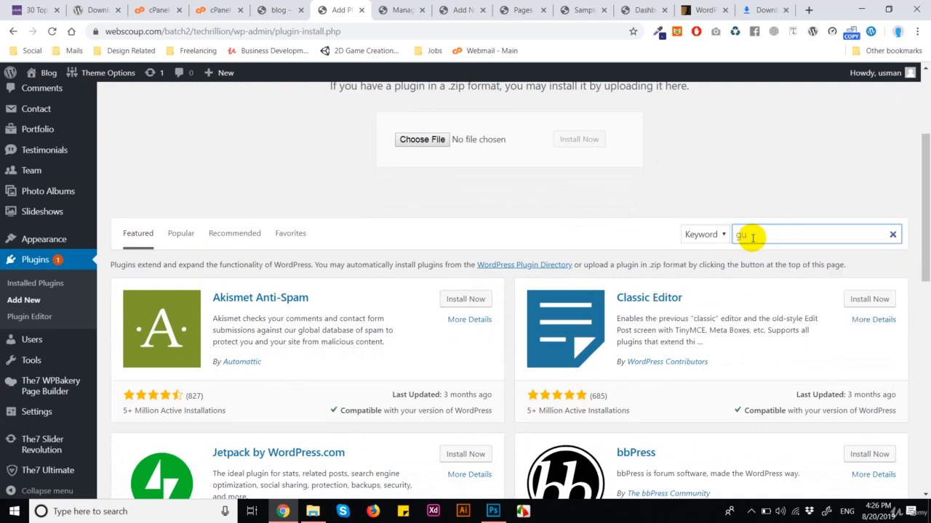
key("BackSpace")
type("enbye")
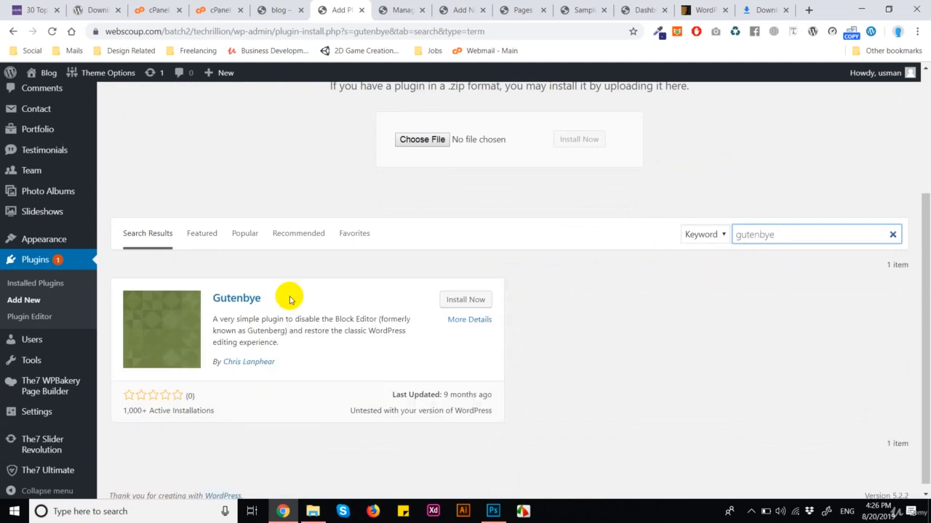
left_click(444, 296)
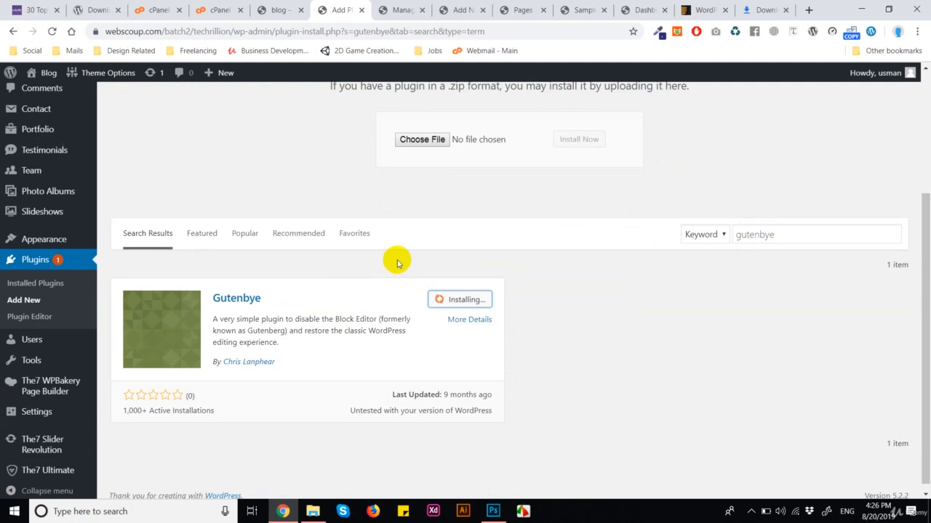
left_click(470, 299)
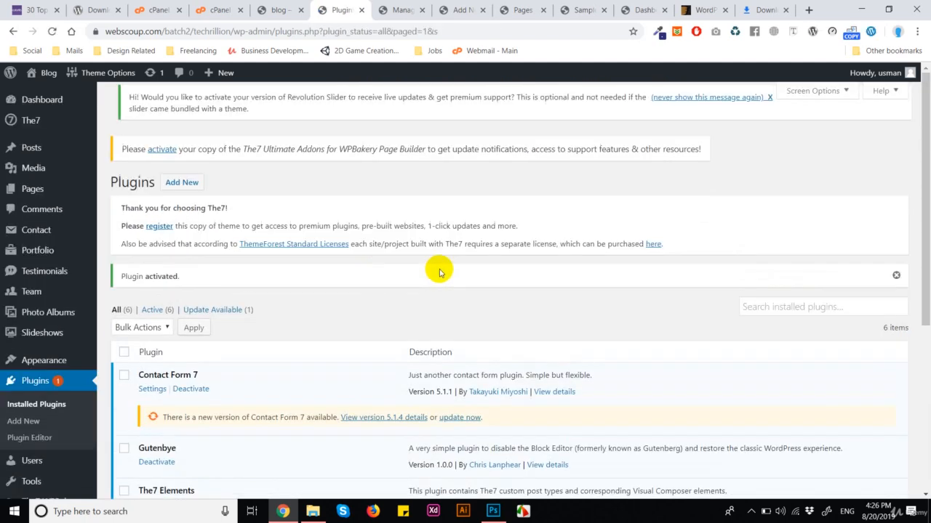
Return to the Add New page editor, reload it in the classic editor and dismiss the WPBakery Page Builder welcome tip.
left_click(444, 9)
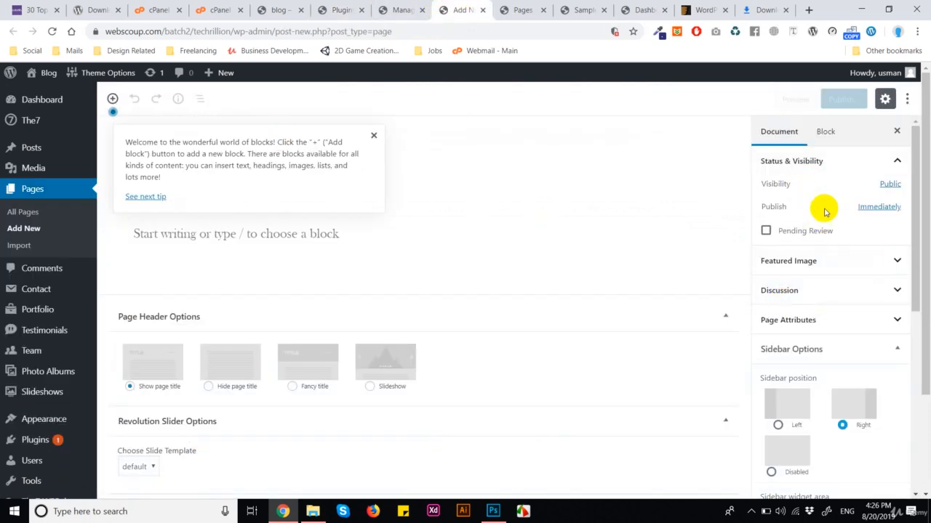
scroll(490, 328, "down", 2)
scroll(838, 324, "down", 1)
scroll(838, 324, "down", 5)
scroll(837, 364, "up", 8)
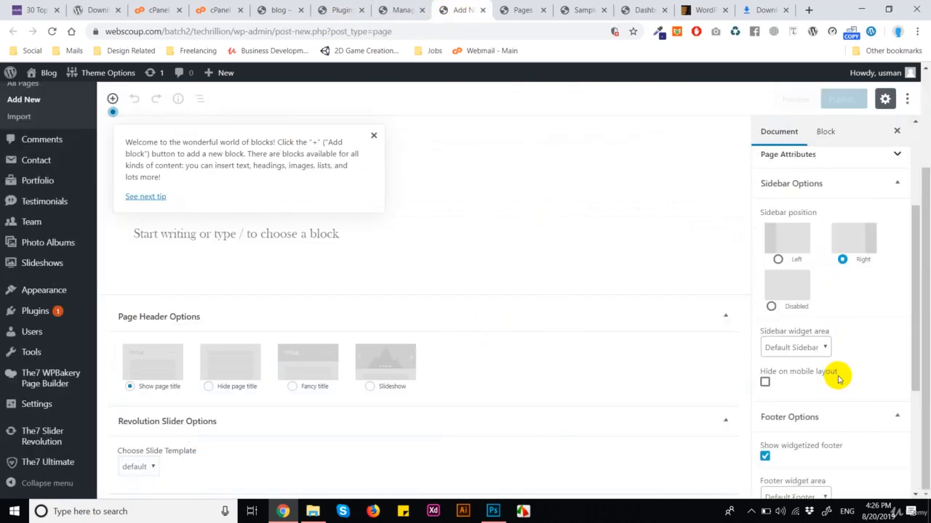
scroll(527, 326, "up", 3)
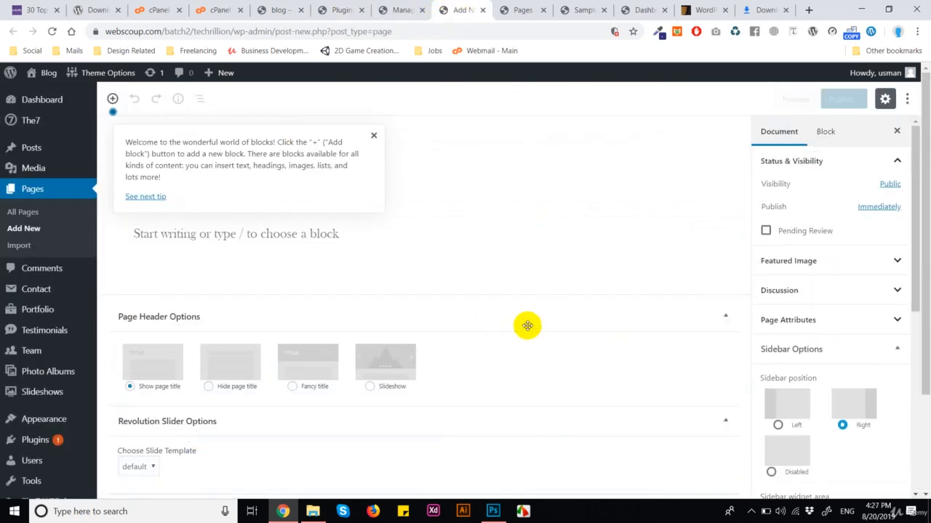
left_click(52, 32)
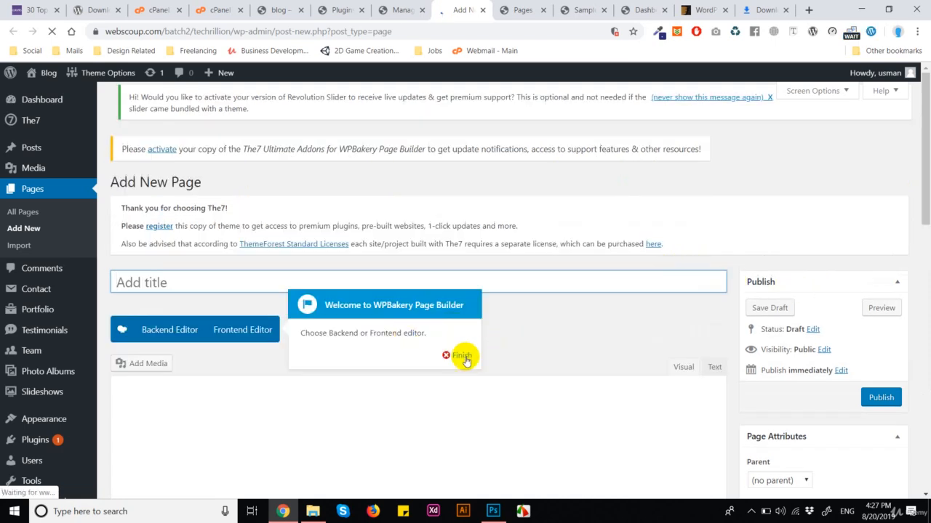
left_click(458, 354)
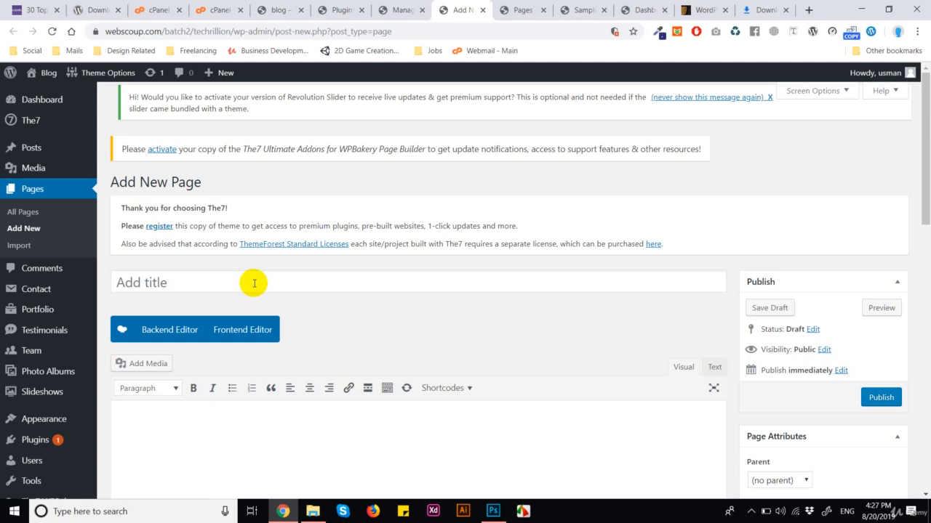
Title the new page Home and publish it.
left_click(252, 280)
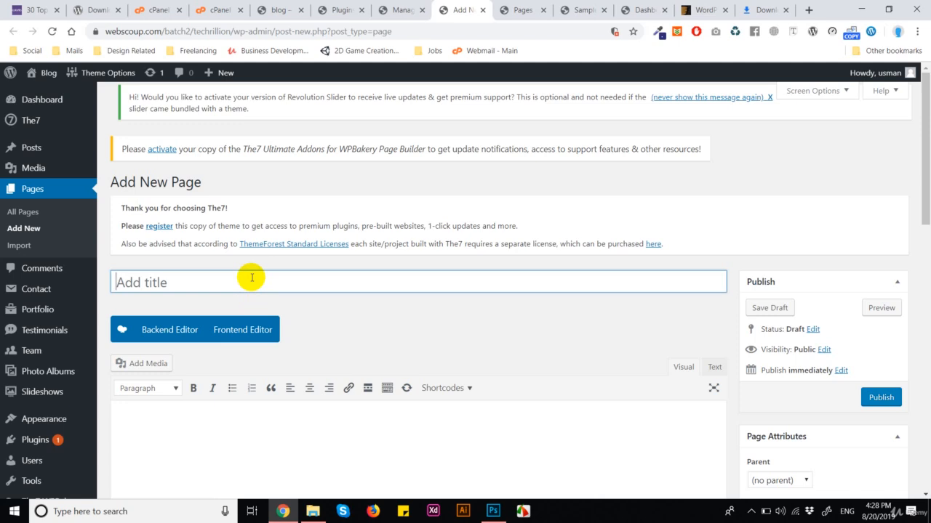
type("Home")
scroll(318, 276, "down", 1)
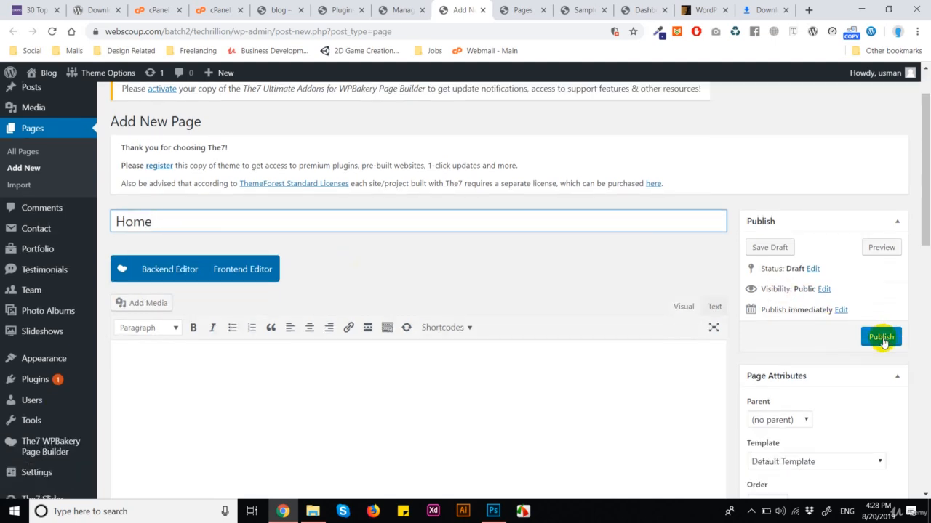
left_click(881, 337)
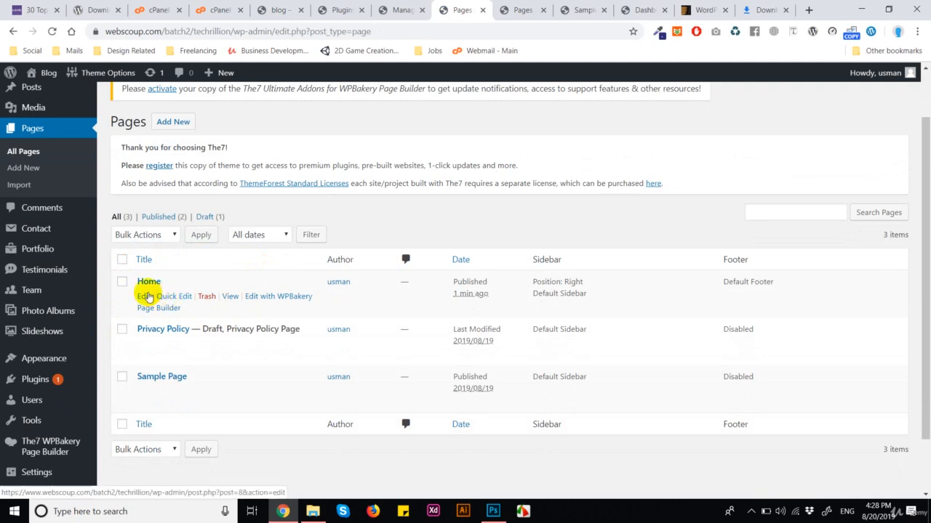
From the pages list, open the Home page in a separate browser tab and look it over down to the footer.
middle_click(231, 296)
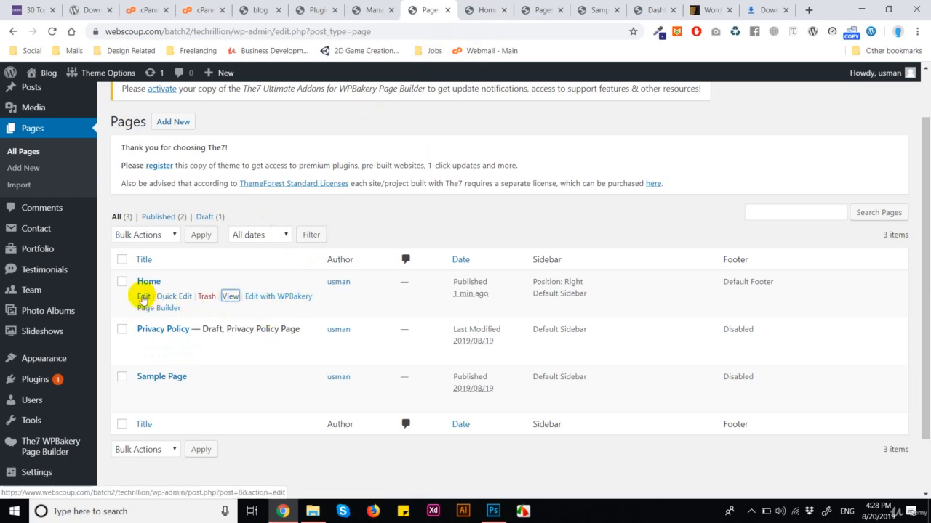
left_click(494, 9)
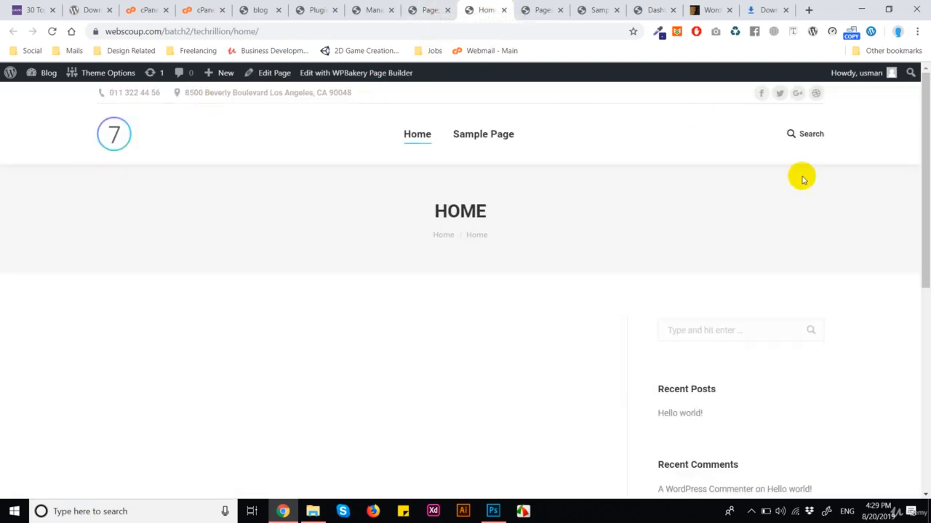
scroll(190, 218, "down", 5)
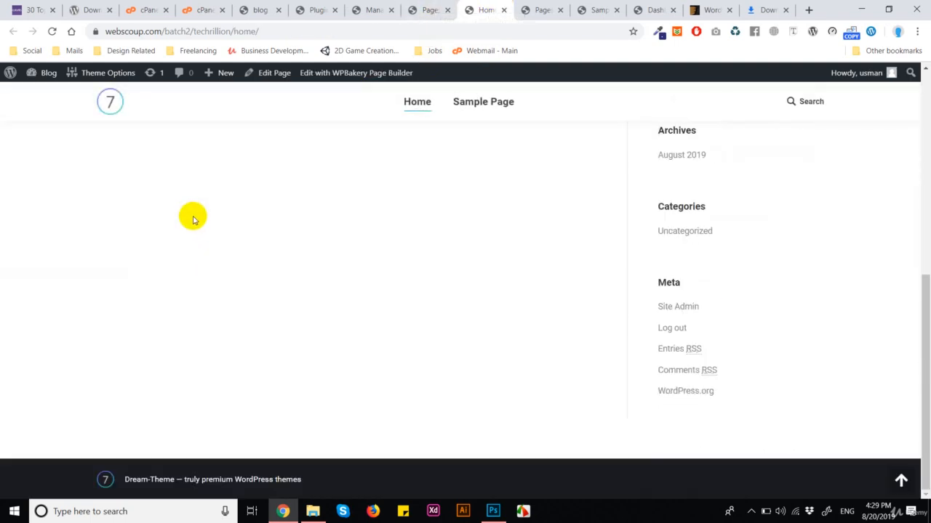
scroll(239, 250, "up", 5)
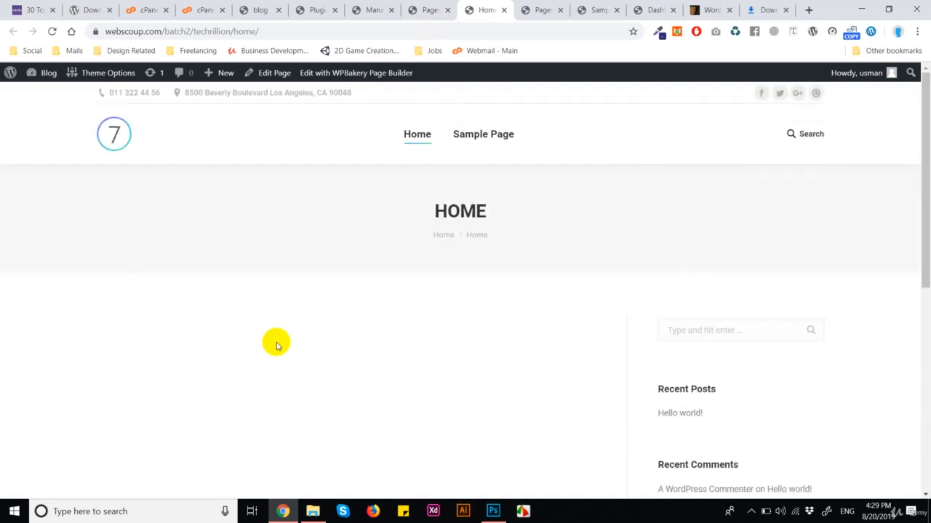
In the techrillion site's Reading settings, make the homepage display the static page Home and save the changes.
left_click(372, 9)
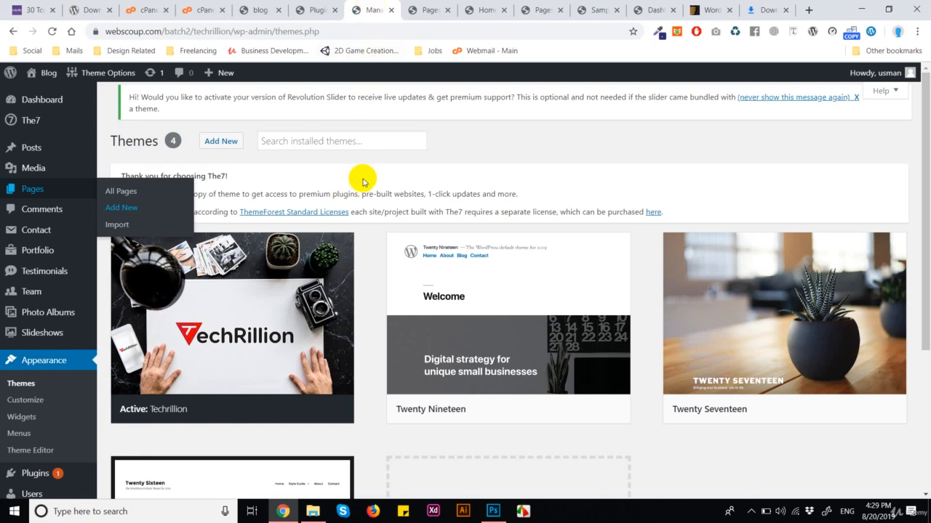
scroll(356, 269, "down", 3)
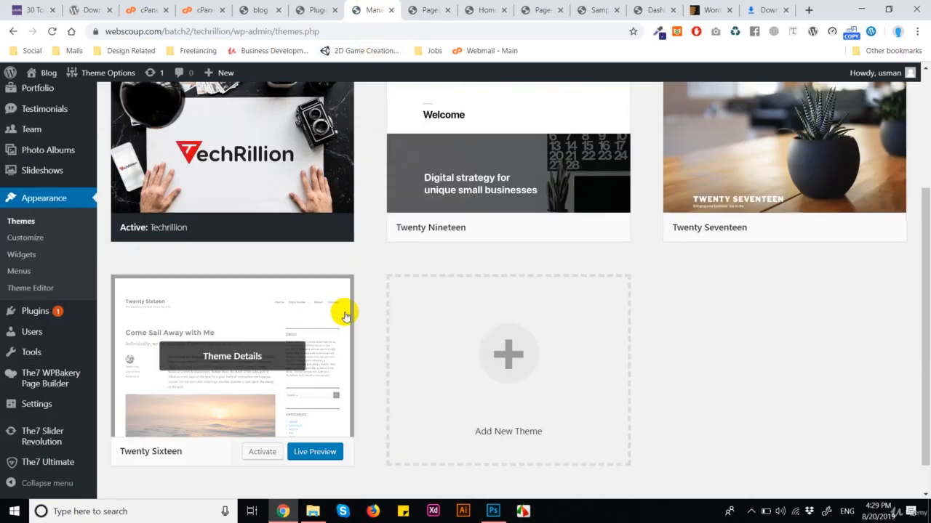
mouse_move(66, 407)
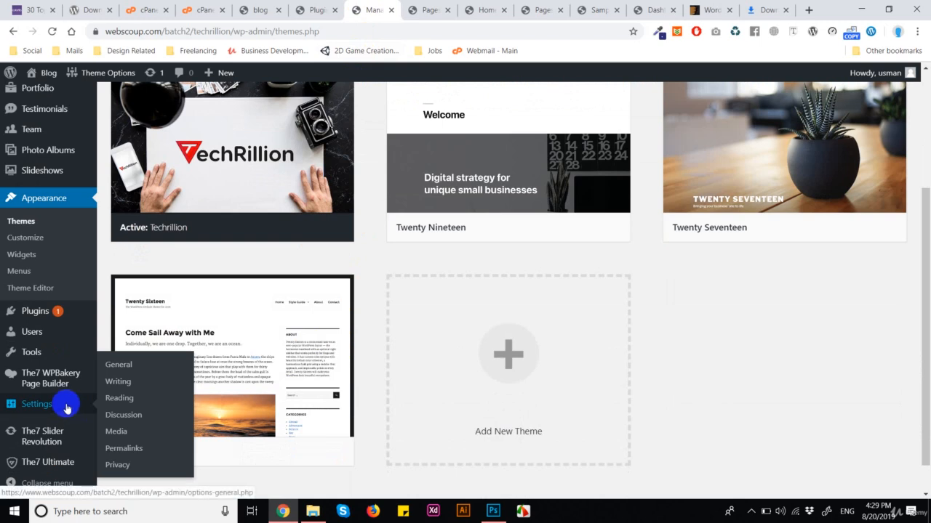
left_click(120, 401)
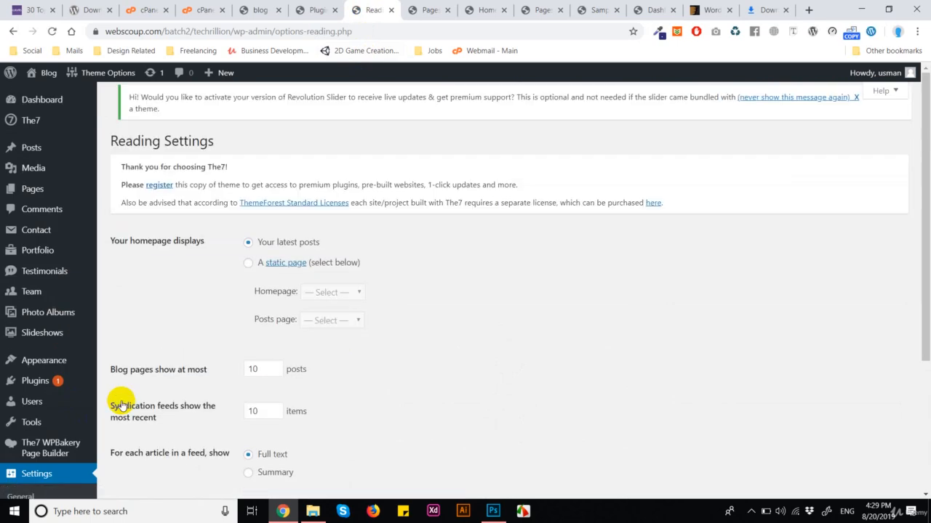
scroll(143, 227, "down", 1)
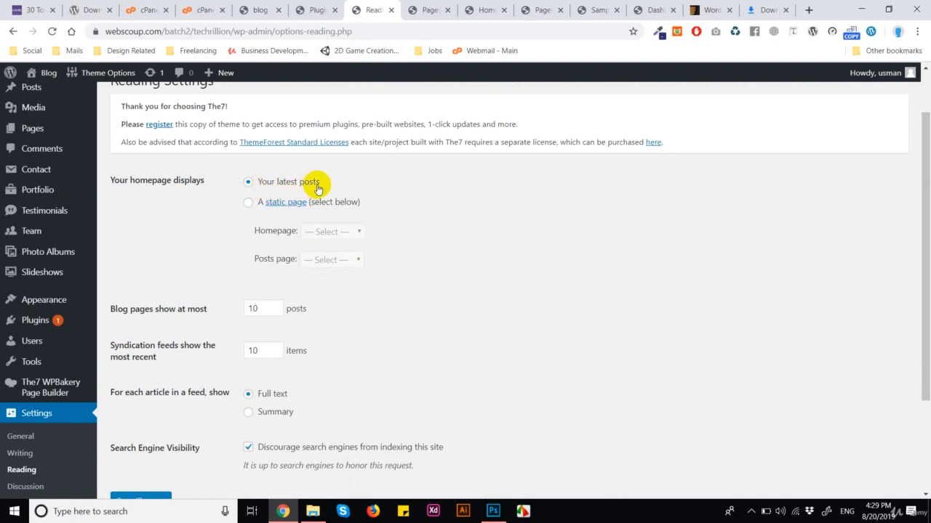
left_click(249, 203)
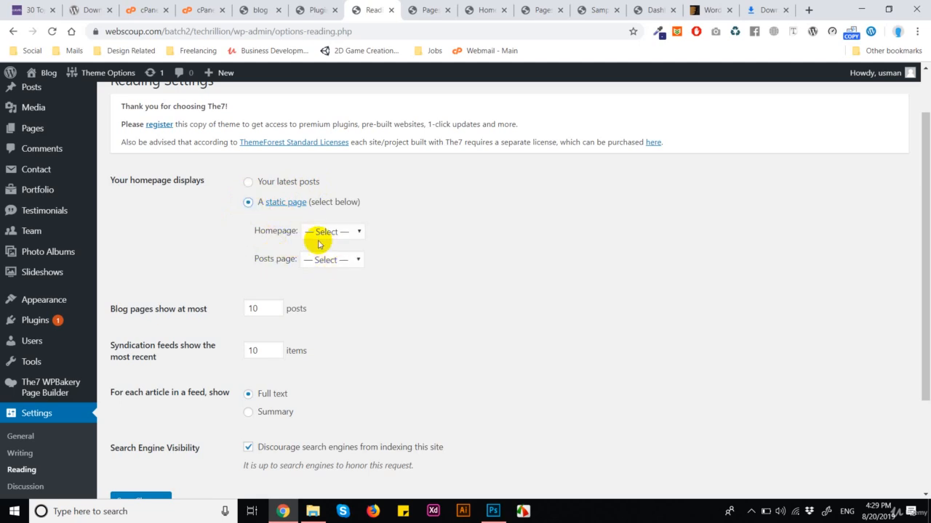
left_click(318, 232)
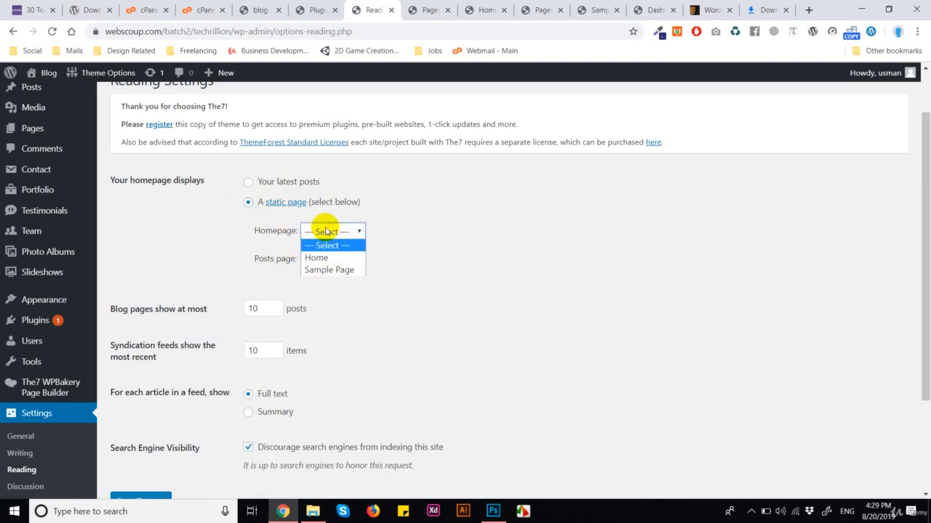
left_click(348, 263)
scroll(552, 296, "down", 1)
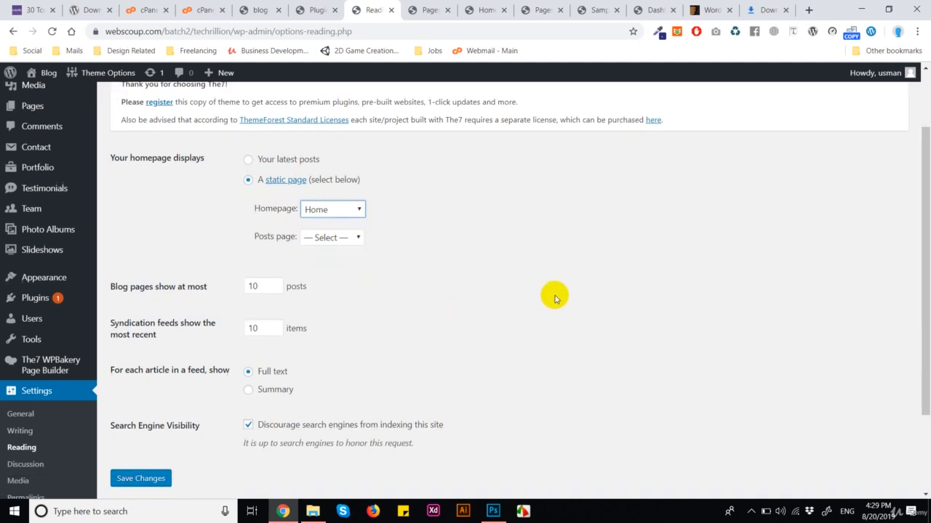
scroll(554, 297, "down", 1)
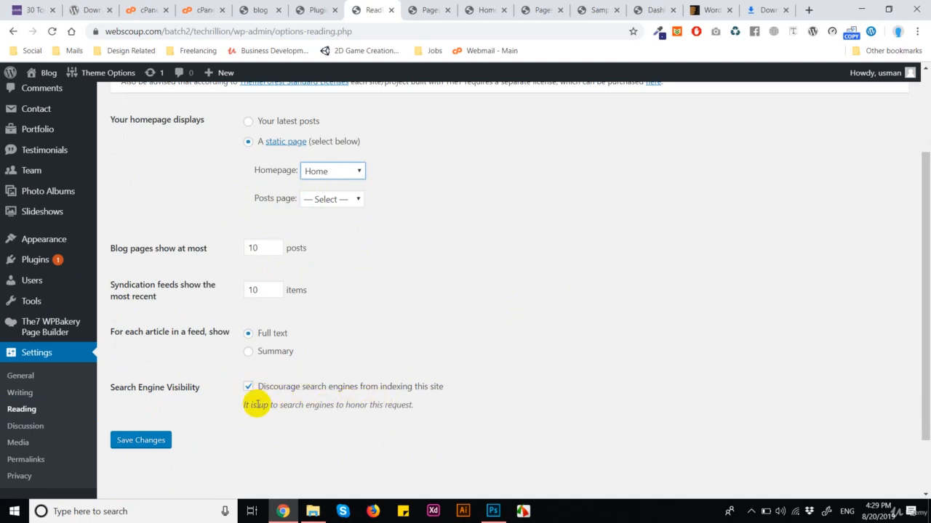
left_click(163, 440)
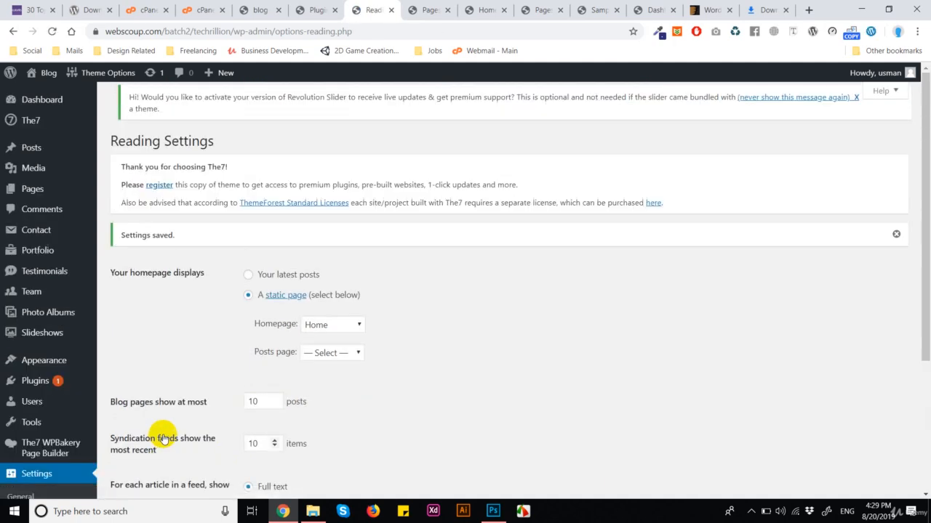
Open the live site in a separate browser tab and check its front page.
scroll(162, 432, "down", 3)
scroll(264, 264, "up", 3)
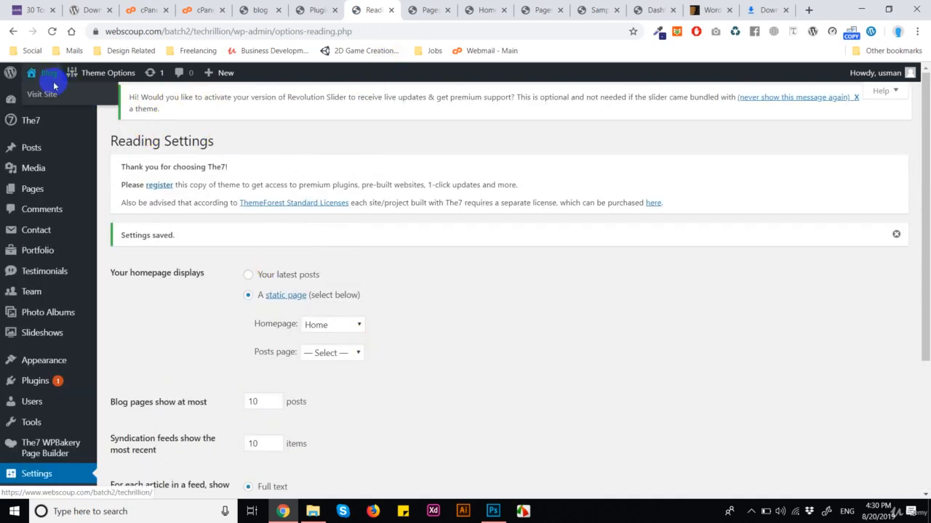
middle_click(48, 95)
left_click(396, 10)
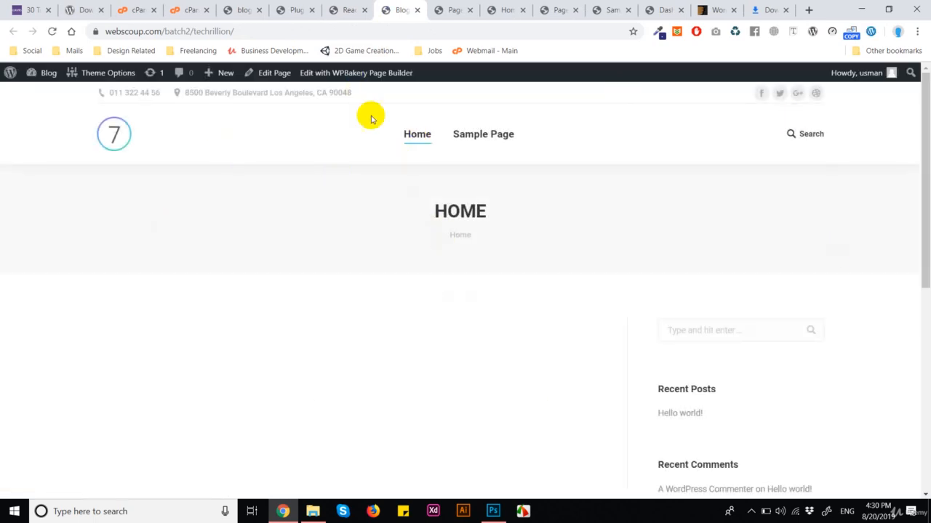
Return to the techrillion site's admin, open its General settings and clear the default tagline.
left_click(357, 9)
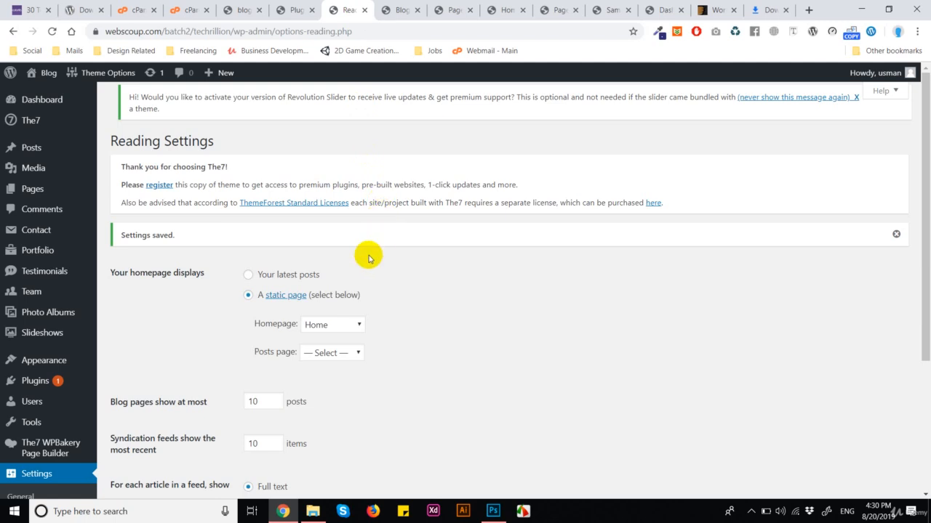
scroll(314, 425, "down", 2)
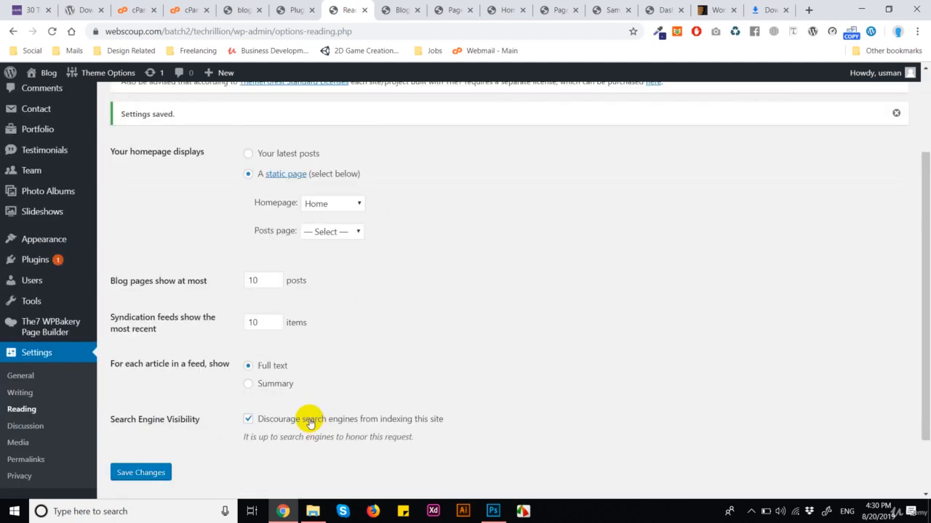
left_click(38, 383)
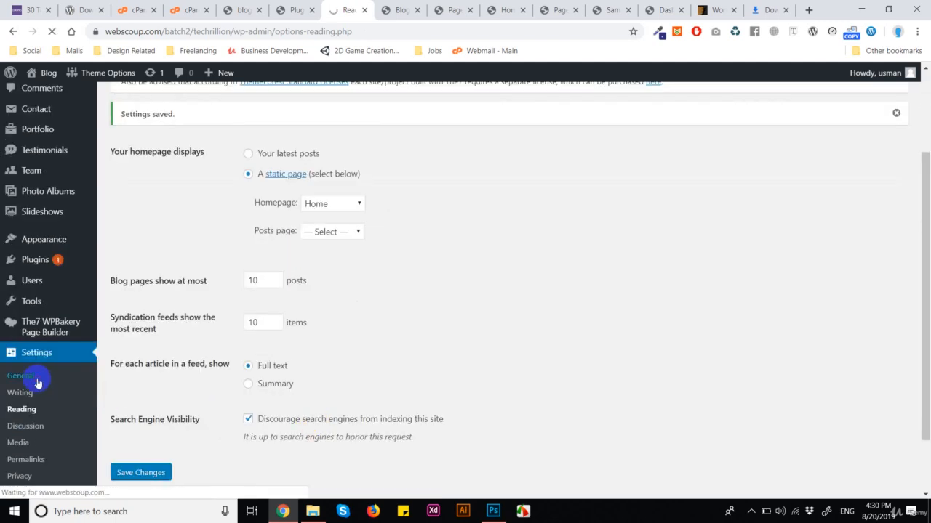
left_click(400, 11)
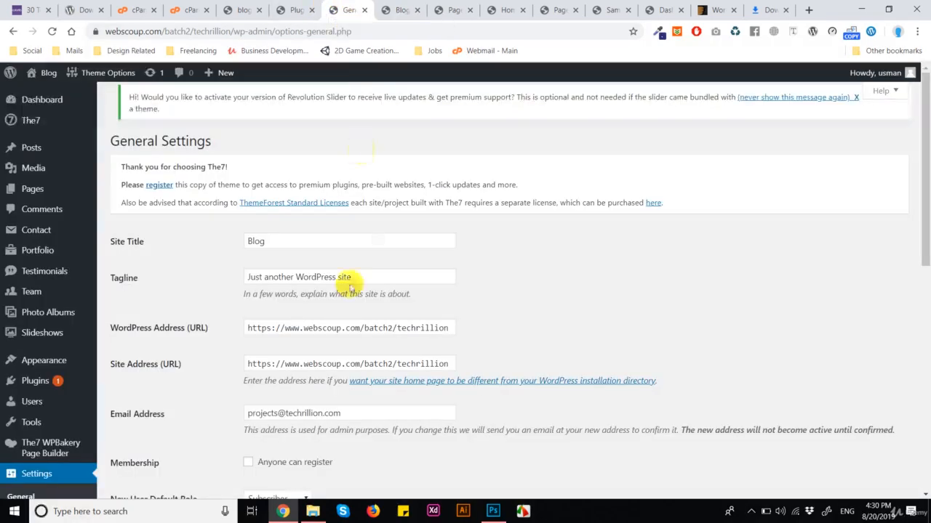
left_click_drag(351, 279, 247, 277)
key("BackSpace")
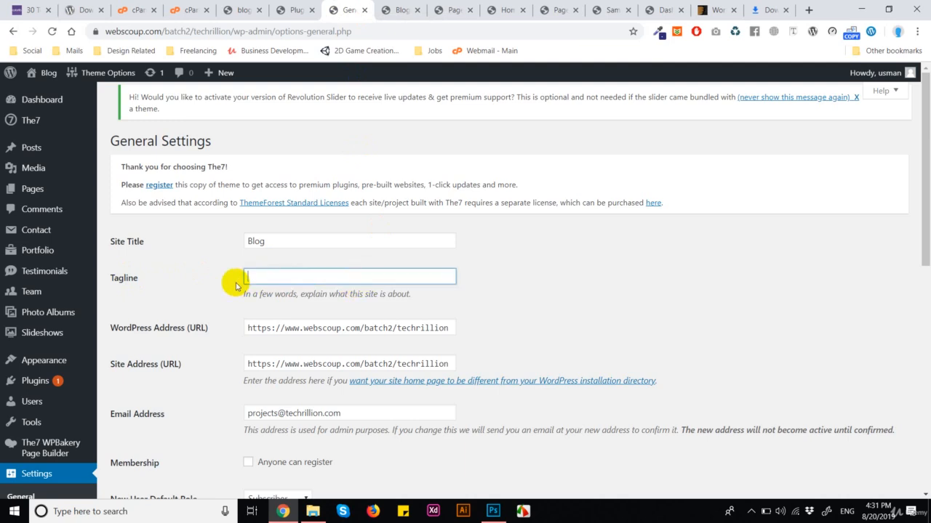
Set the site title to Techrillion and save the General settings.
left_click(278, 240)
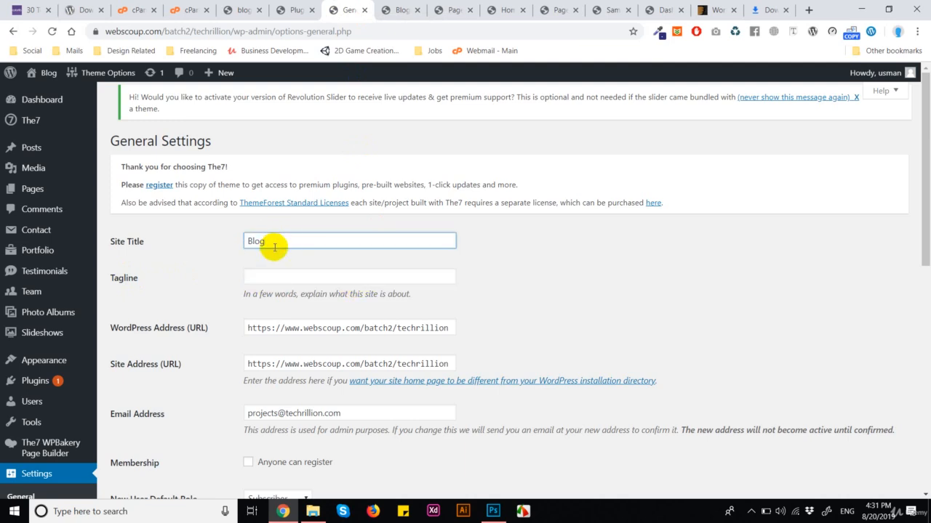
left_click_drag(270, 245, 230, 247)
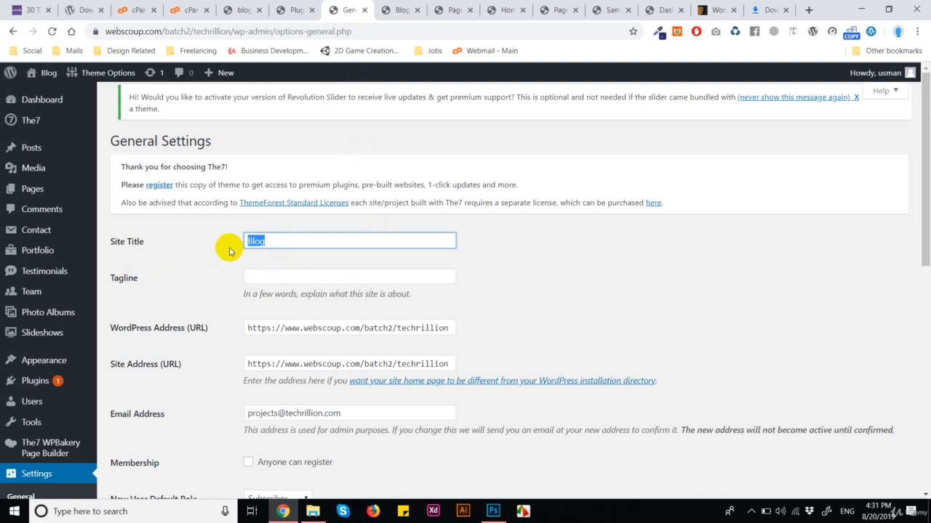
type("Tec")
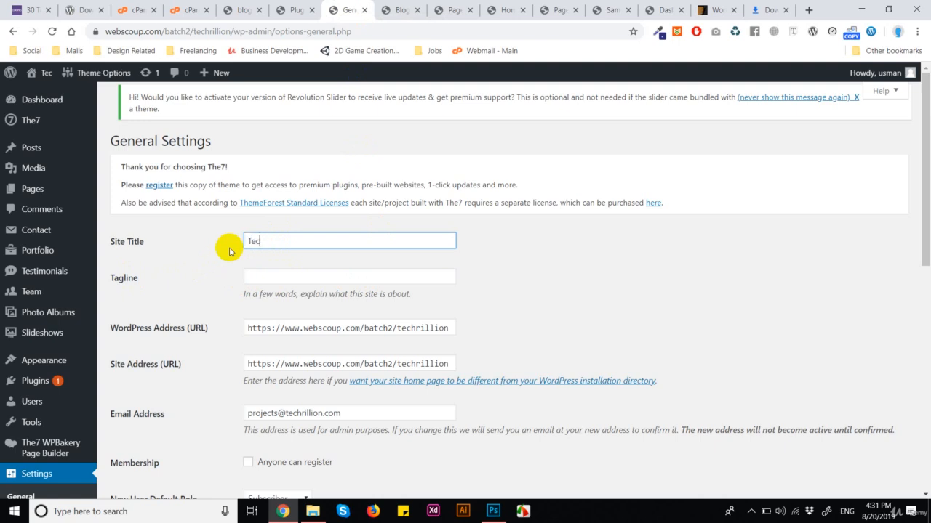
type("hrillion")
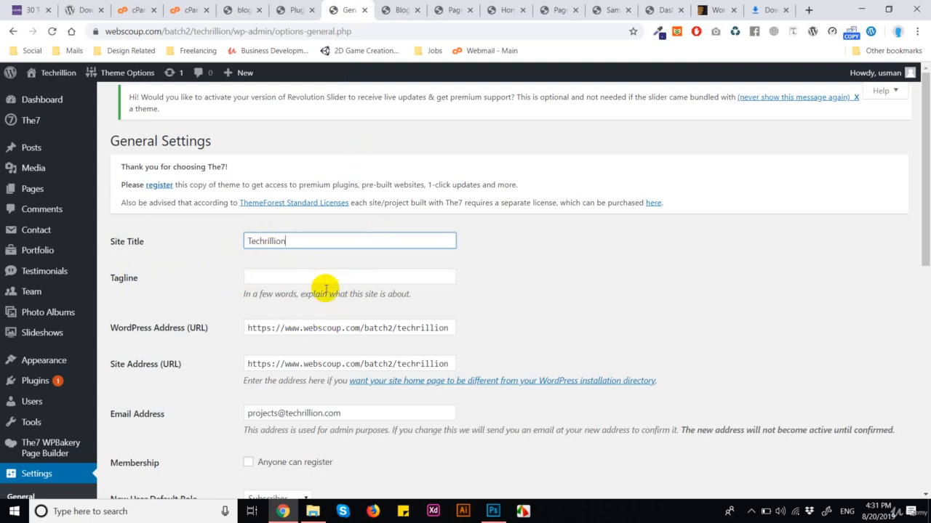
scroll(218, 394, "down", 7)
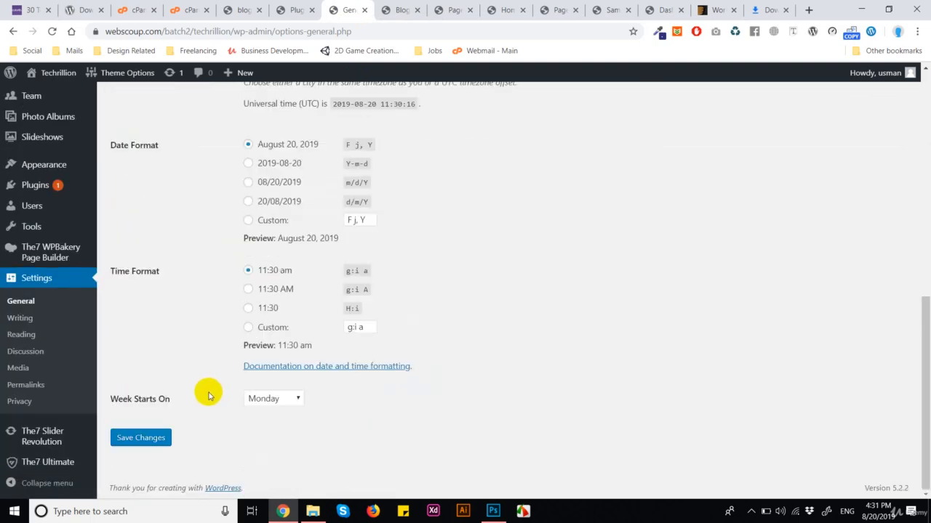
left_click(116, 437)
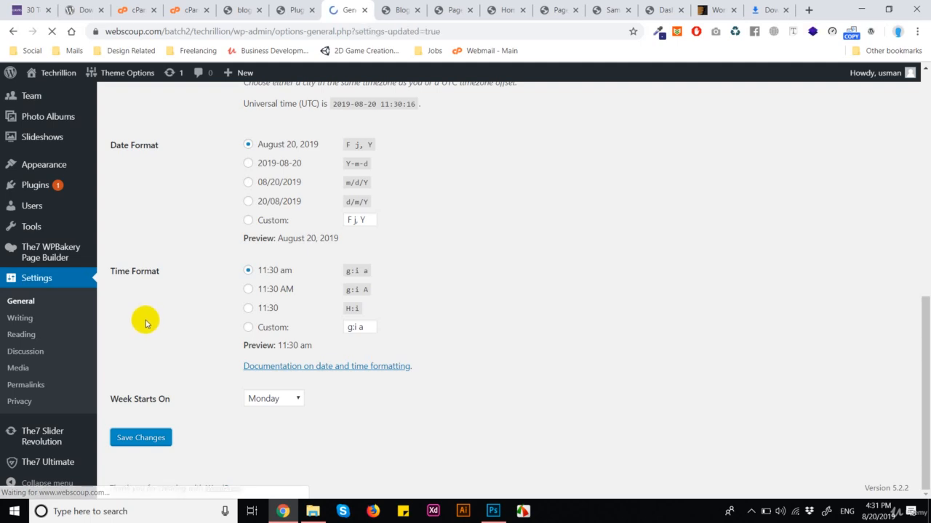
scroll(216, 349, "down", 3)
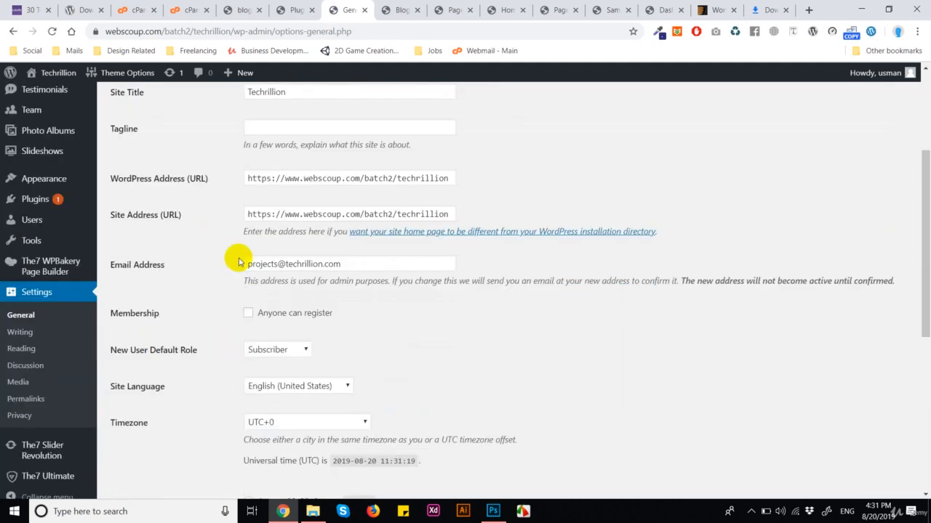
Reload the live techrillion site to check the new site title.
left_click(396, 10)
left_click(51, 31)
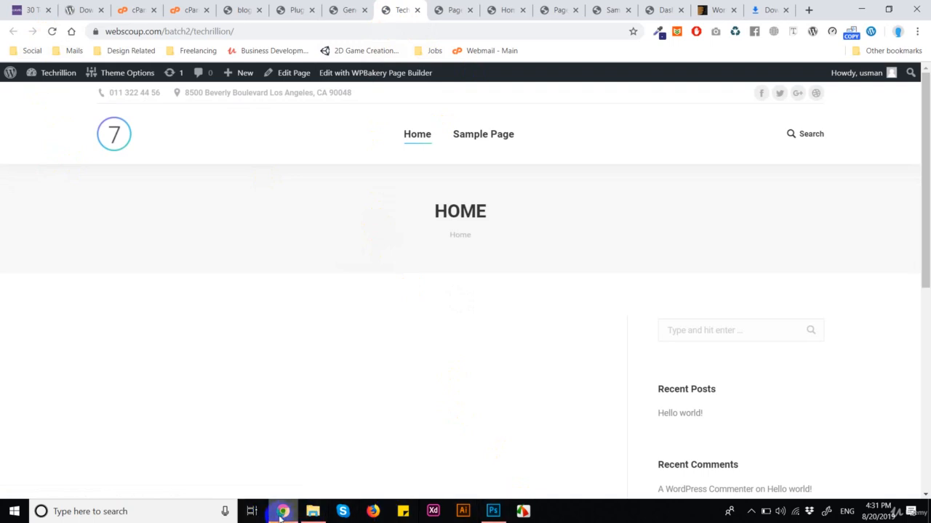
left_click(321, 8)
left_click(247, 9)
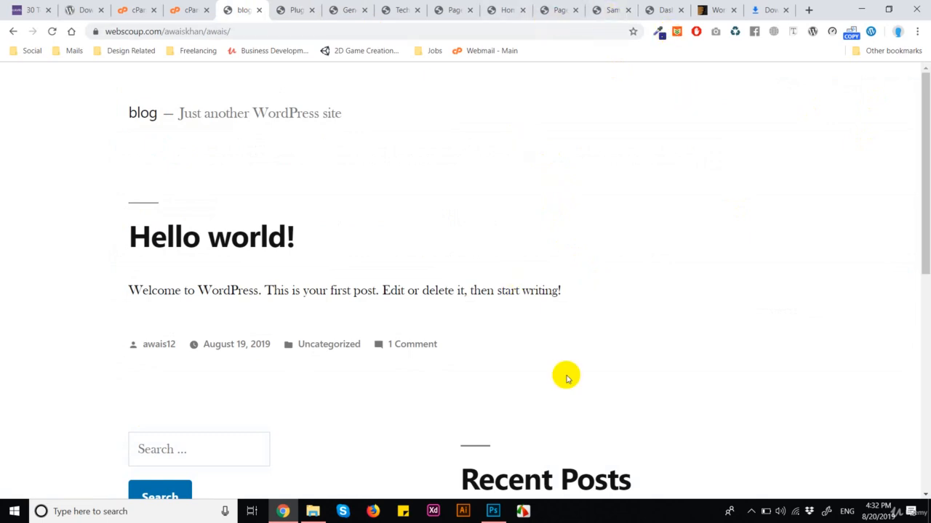
left_click(752, 512)
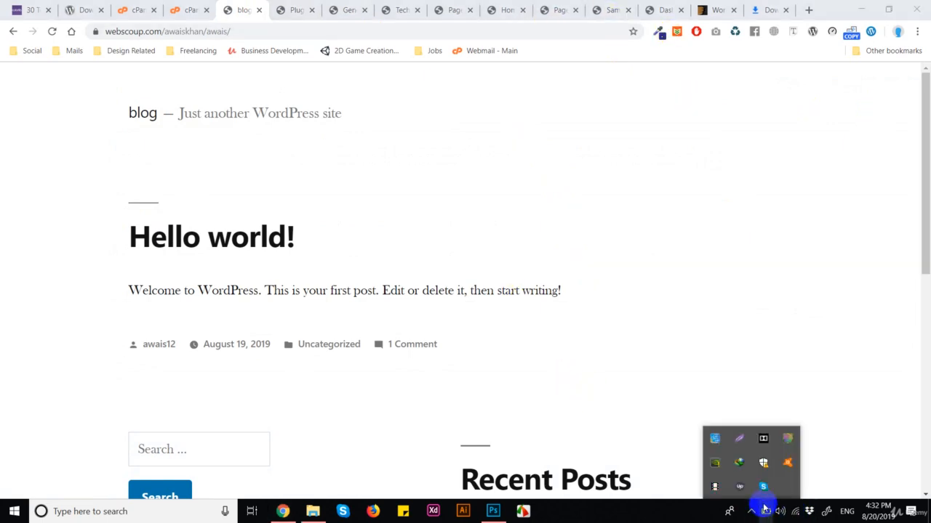